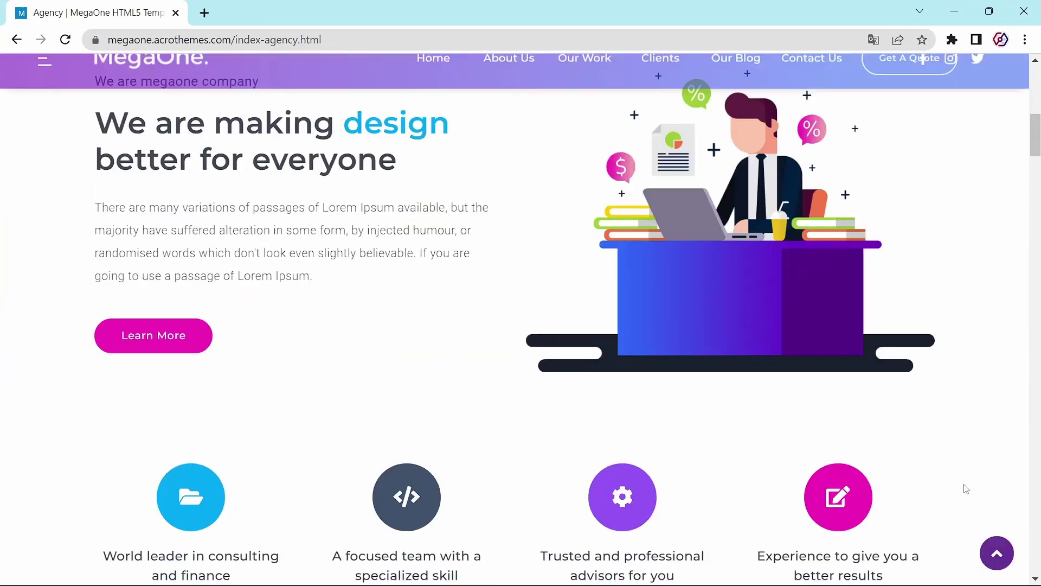
- Scroll to the MegaOne portfolio gallery and filter it by All, Graphic Design, then Web design
{"action": "scroll", "coordinate": [966, 488], "scroll_direction": "down", "scroll_amount": 5}
{"action": "scroll", "coordinate": [966, 488], "scroll_direction": "down", "scroll_amount": 5}
{"action": "scroll", "coordinate": [966, 488], "scroll_direction": "down", "scroll_amount": 4}
{"action": "scroll", "coordinate": [966, 488], "scroll_direction": "down", "scroll_amount": 5}
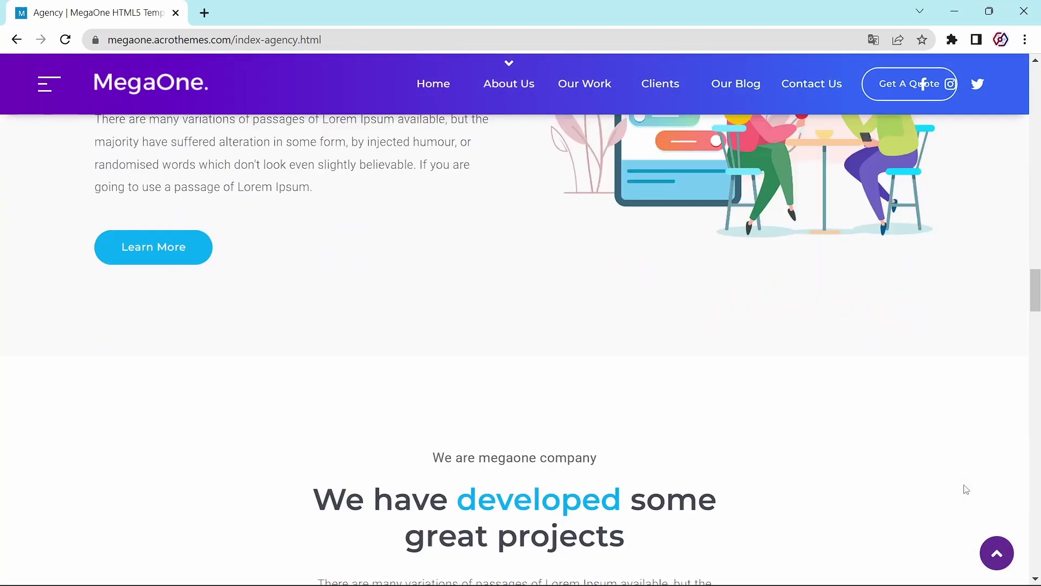
{"action": "scroll", "coordinate": [966, 488], "scroll_direction": "down", "scroll_amount": 4}
{"action": "scroll", "coordinate": [966, 488], "scroll_direction": "down", "scroll_amount": 3}
{"action": "scroll", "coordinate": [966, 488], "scroll_direction": "up", "scroll_amount": 3}
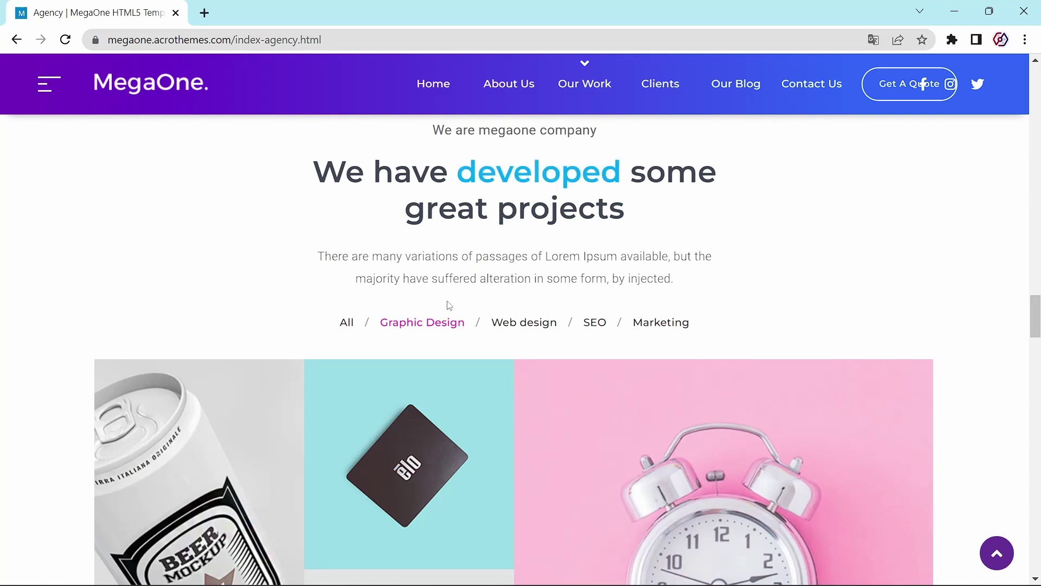
{"action": "left_click", "coordinate": [344, 323]}
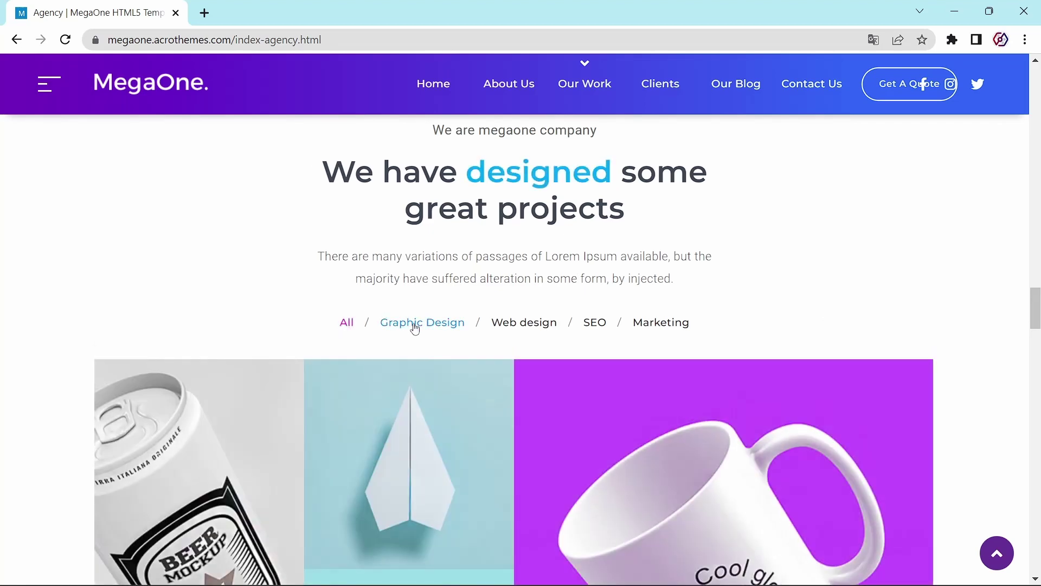
{"action": "left_click", "coordinate": [415, 325]}
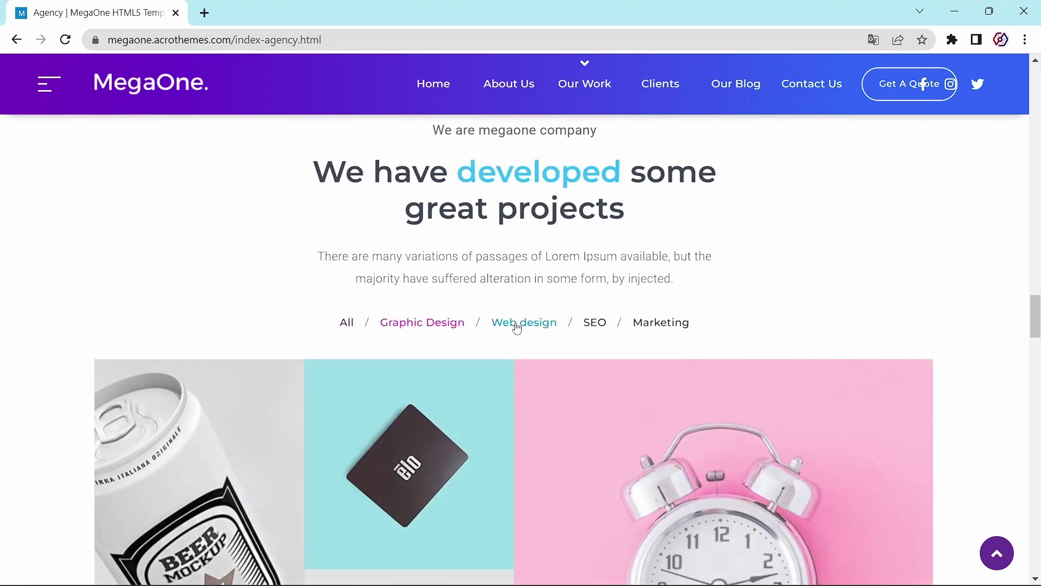
{"action": "left_click", "coordinate": [516, 325]}
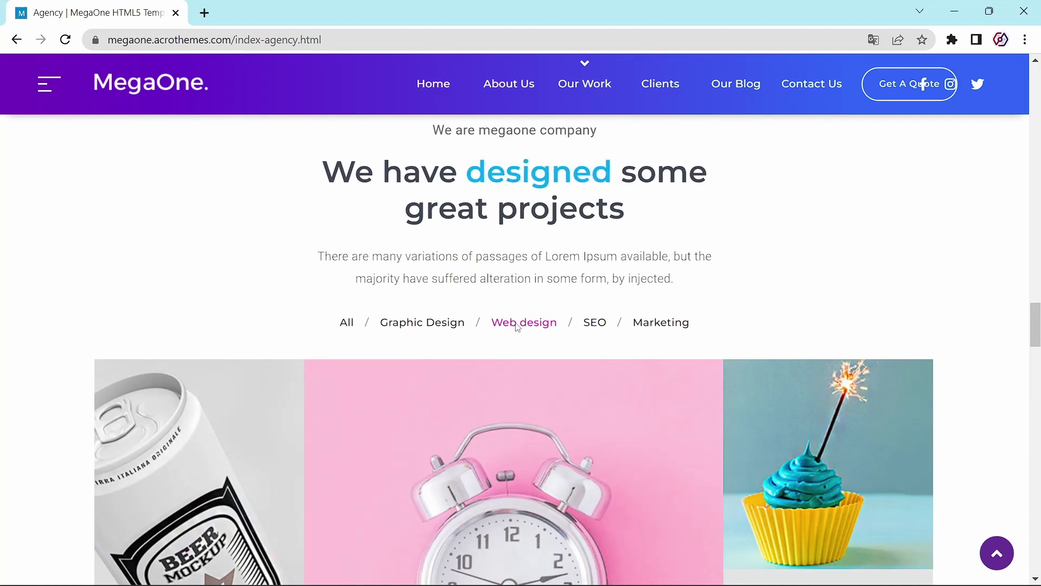
- Preview the clock, cupcake and beer can images in their enlarged lightboxes
{"action": "left_click", "coordinate": [583, 423]}
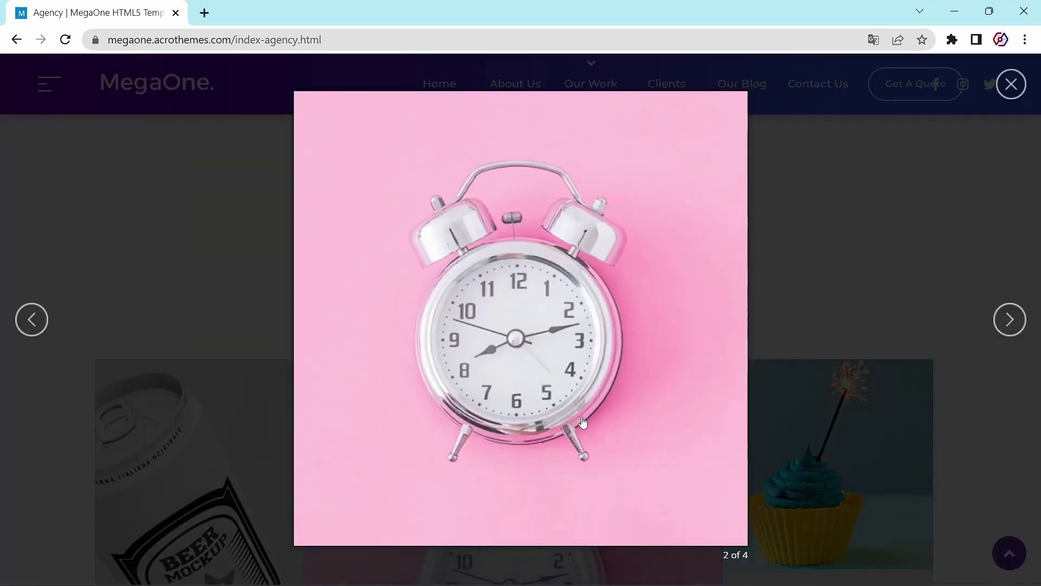
{"action": "left_click", "coordinate": [819, 290]}
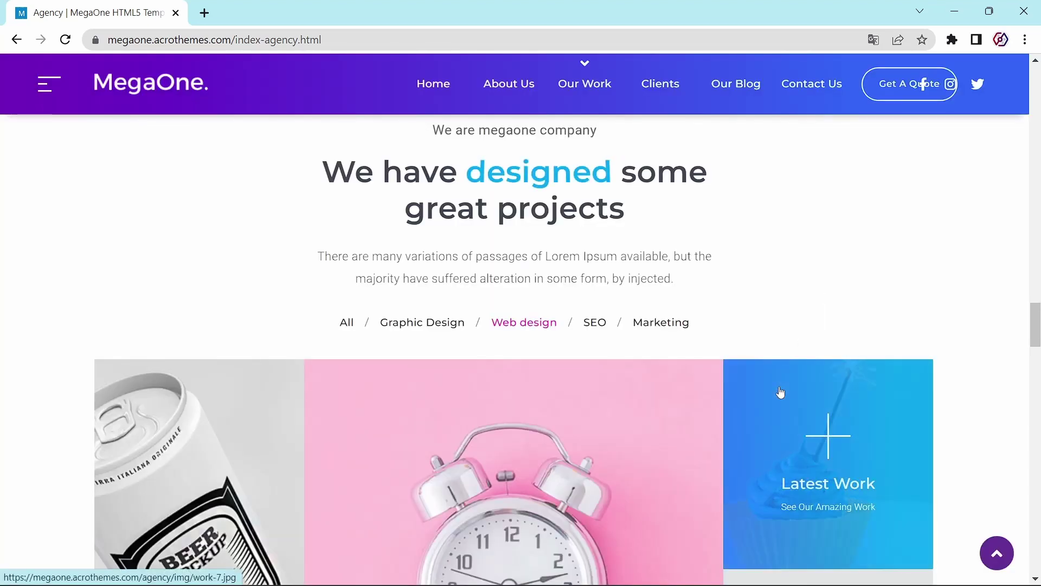
{"action": "left_click", "coordinate": [780, 392]}
{"action": "left_click", "coordinate": [763, 302]}
{"action": "scroll", "coordinate": [760, 302], "scroll_direction": "down", "scroll_amount": 3}
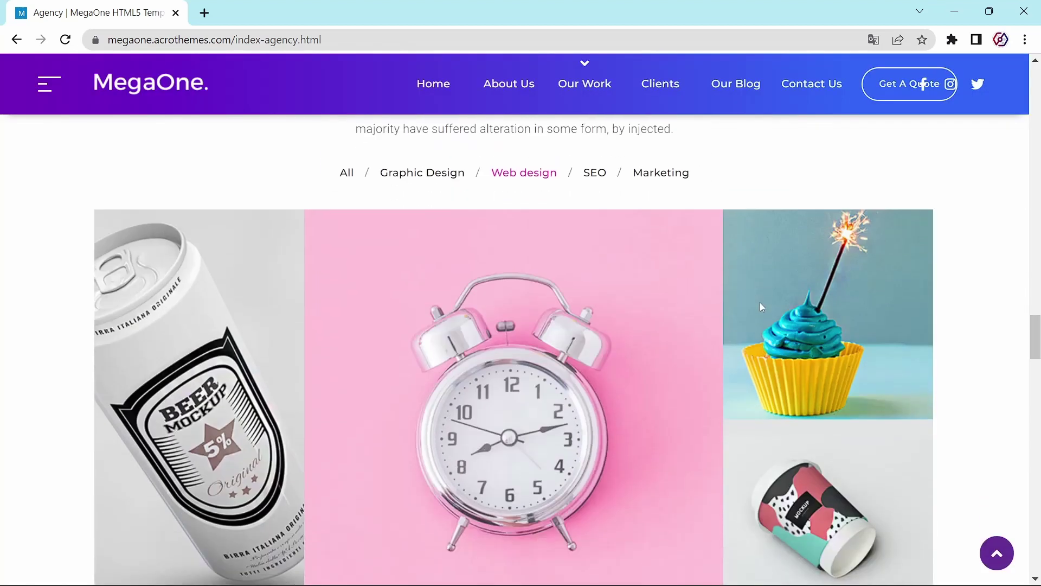
{"action": "scroll", "coordinate": [760, 307], "scroll_direction": "down", "scroll_amount": 1}
{"action": "left_click", "coordinate": [168, 401]}
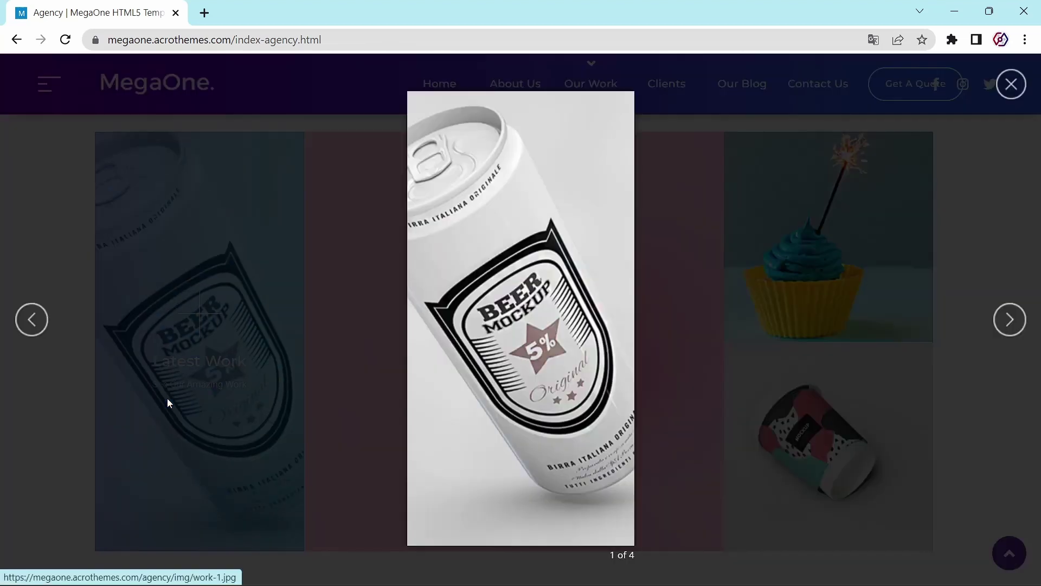
{"action": "left_click", "coordinate": [261, 359]}
{"action": "scroll", "coordinate": [263, 365], "scroll_direction": "up", "scroll_amount": 3}
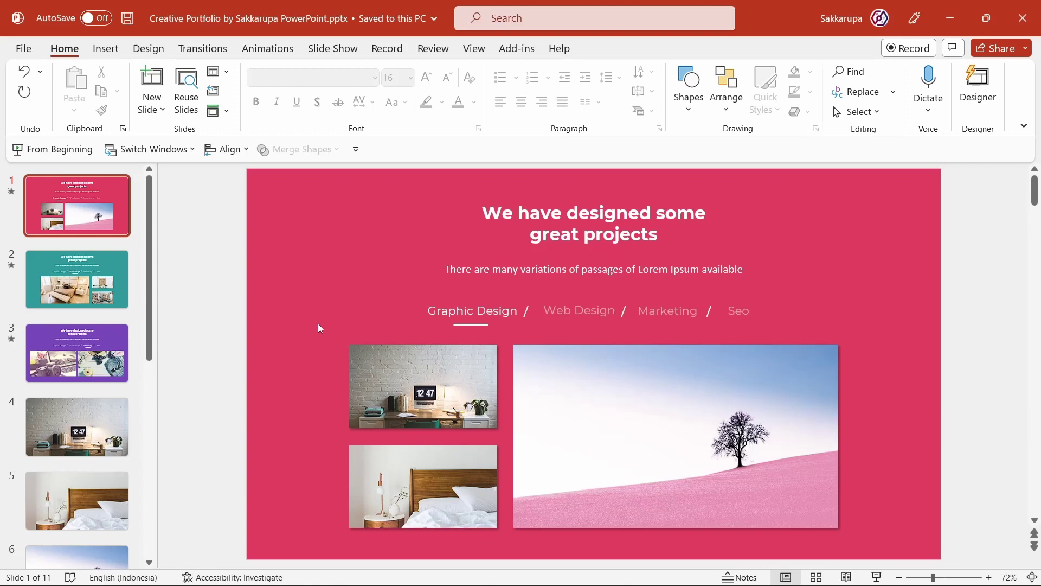
- Play the slideshow, testing the category tabs and the desk and bedroom photo zooms, then create a new blank presentation
{"action": "left_click", "coordinate": [76, 163]}
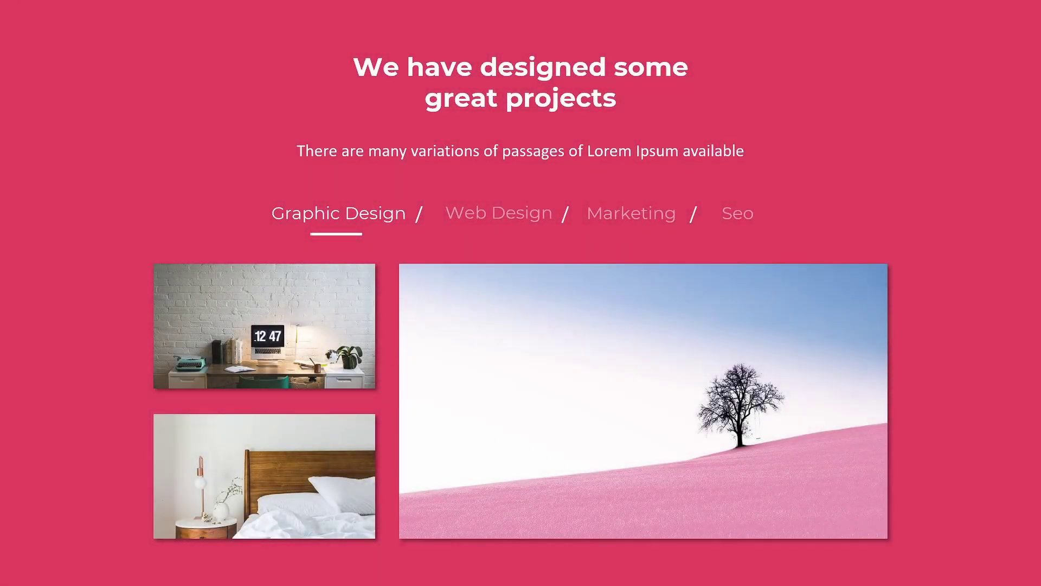
{"action": "left_click", "coordinate": [460, 213]}
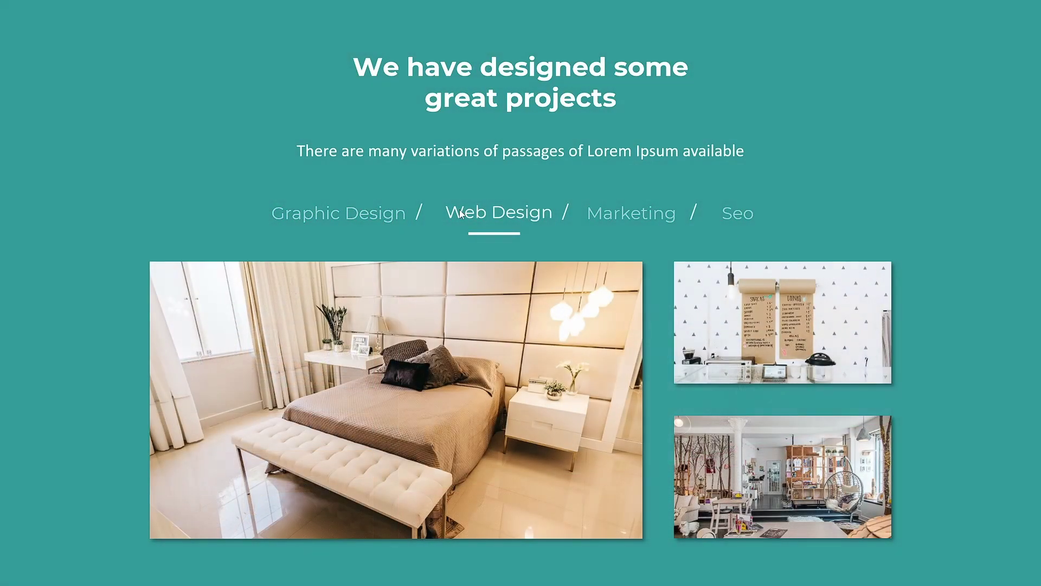
{"action": "left_click", "coordinate": [595, 211]}
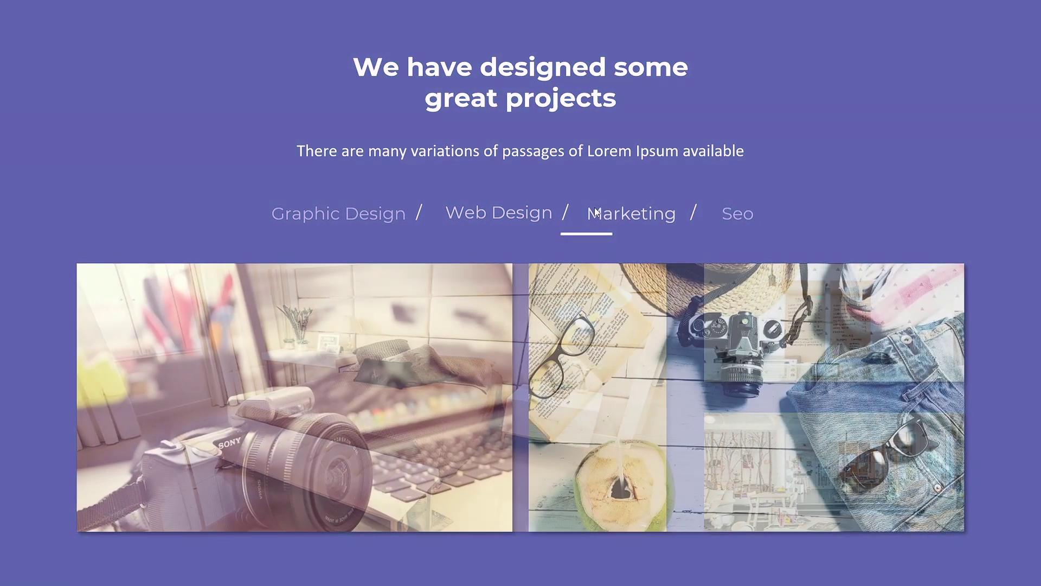
{"action": "left_click", "coordinate": [372, 225]}
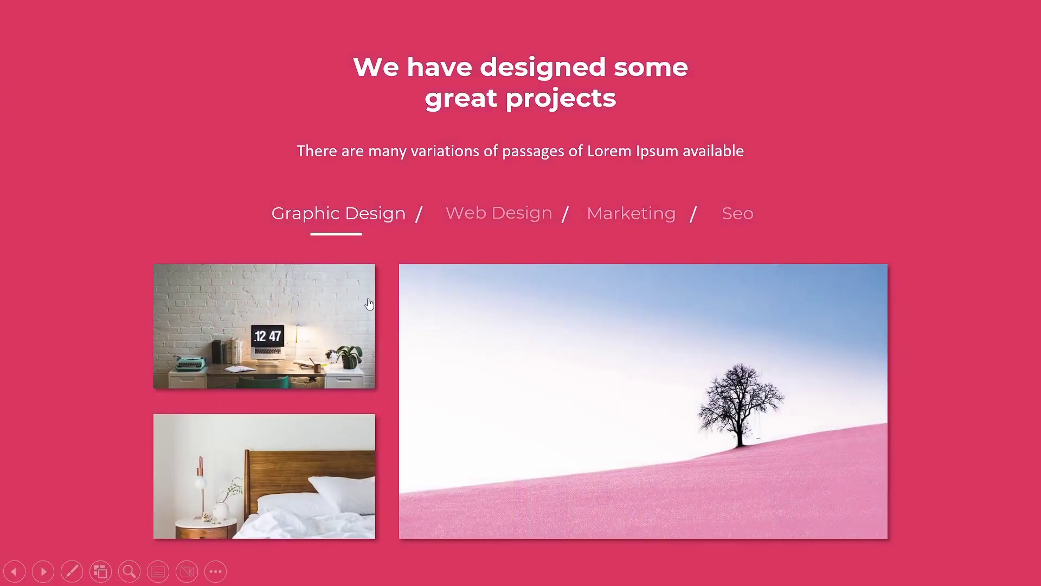
{"action": "left_click", "coordinate": [337, 302]}
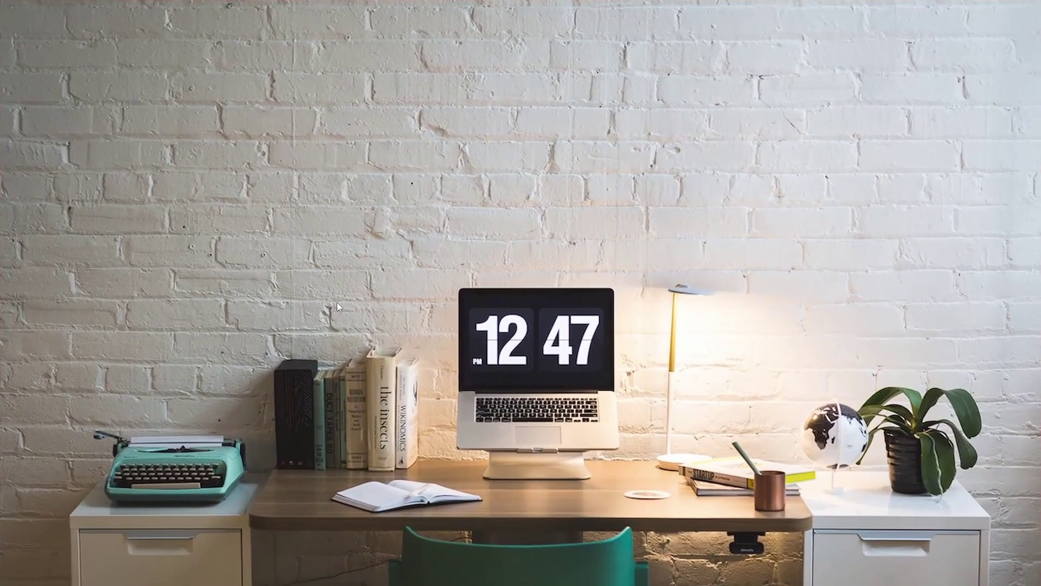
{"action": "left_click", "coordinate": [337, 301]}
{"action": "left_click", "coordinate": [499, 216]}
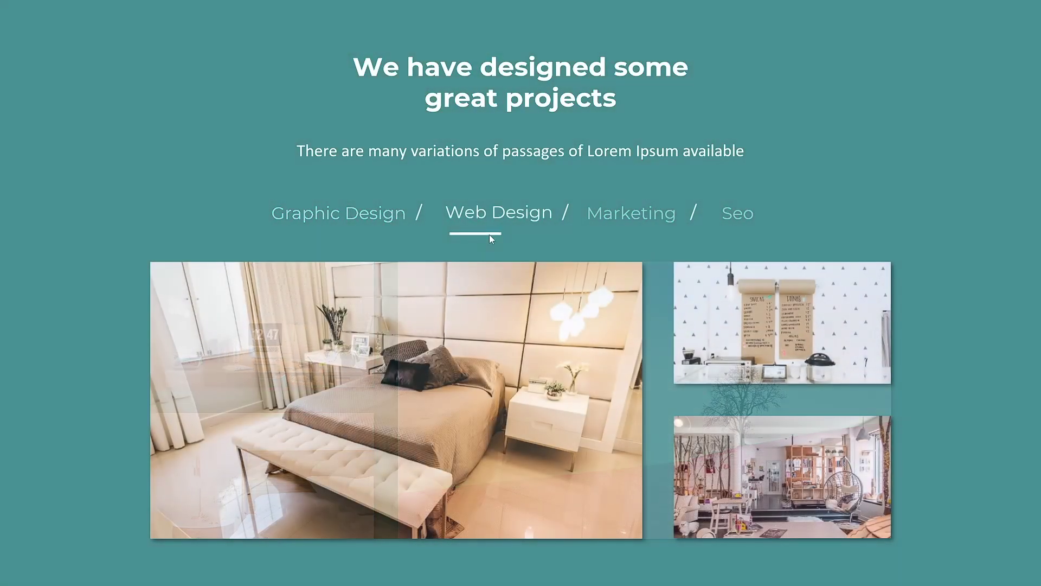
{"action": "left_click", "coordinate": [464, 301]}
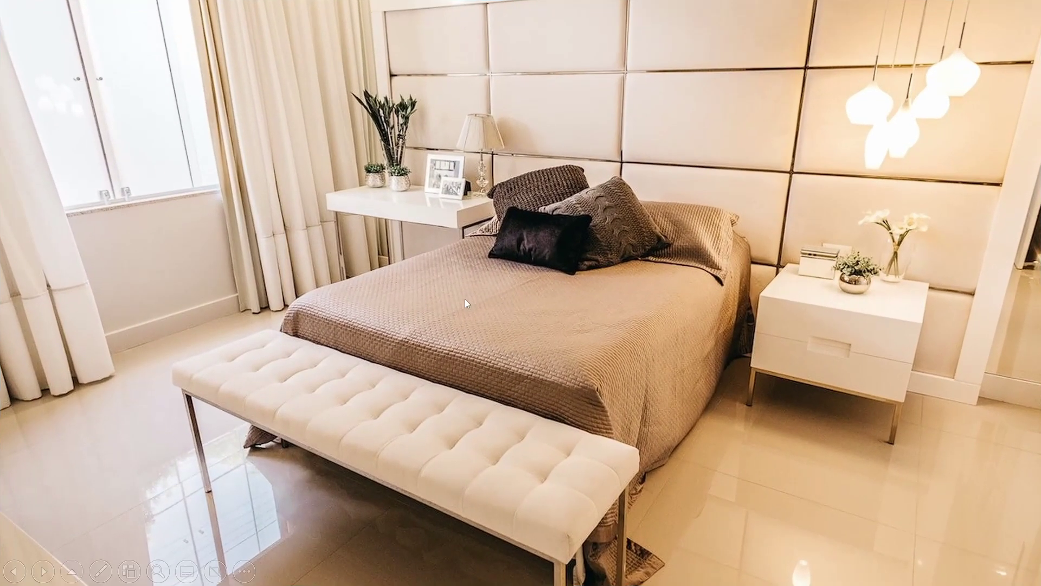
{"action": "left_click", "coordinate": [465, 300]}
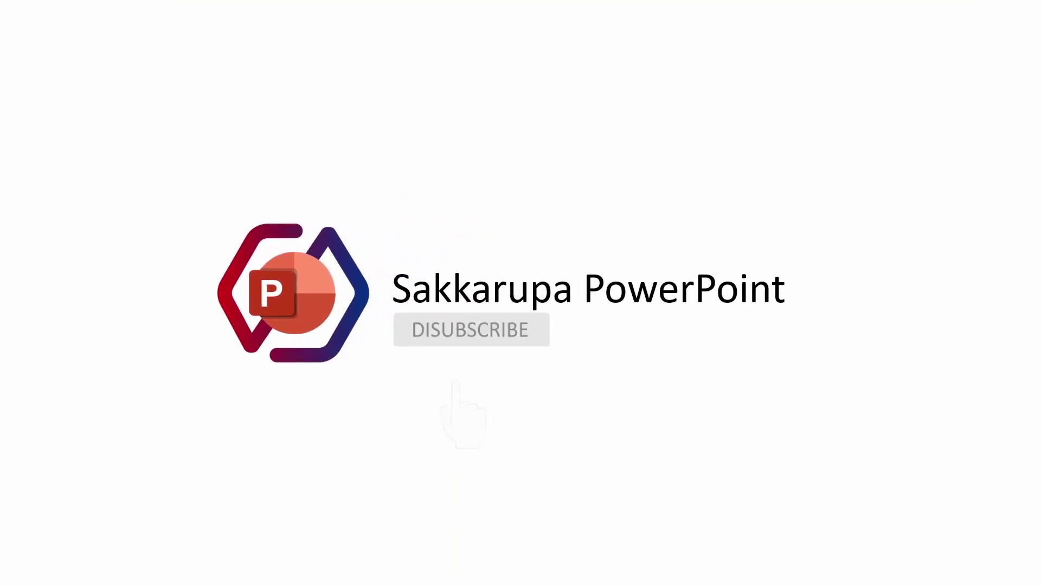
{"action": "key", "text": "ctrl+n"}
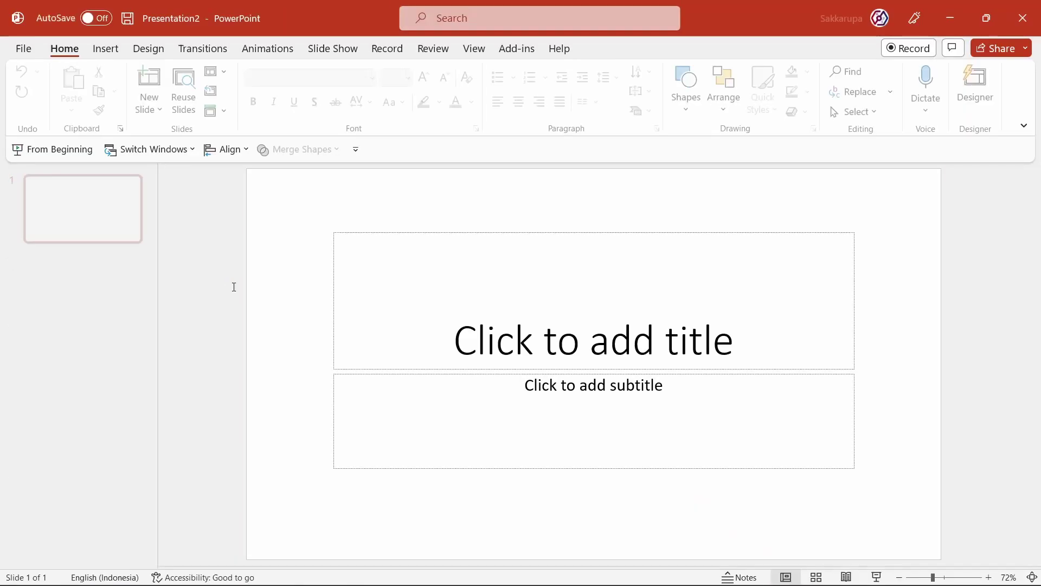
- Switch the first slide to the Blank layout, add two more blank slides, and reselect slide 1
{"action": "left_click", "coordinate": [219, 72]}
{"action": "left_click", "coordinate": [238, 270]}
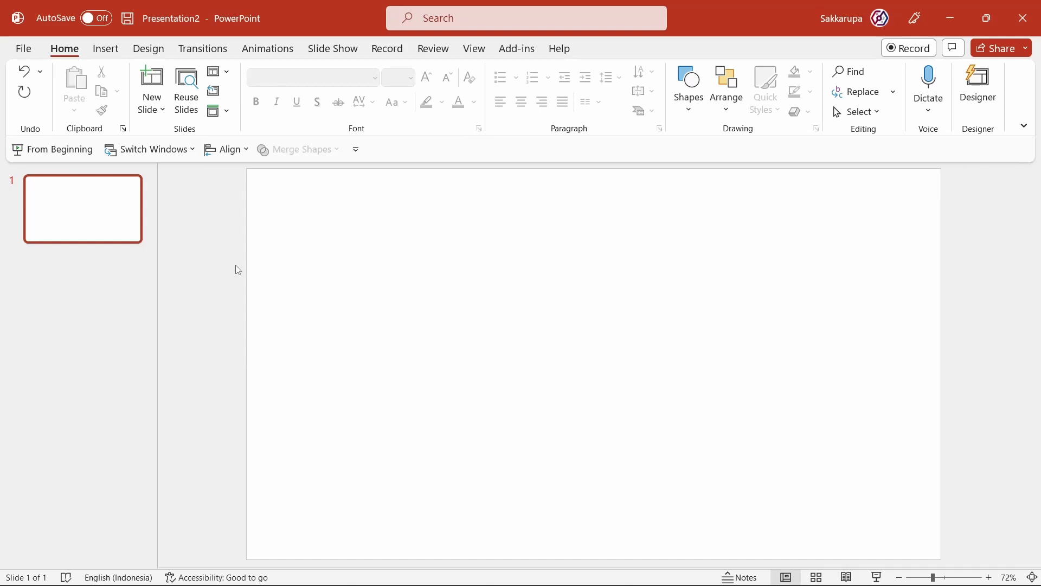
{"action": "left_click", "coordinate": [80, 227]}
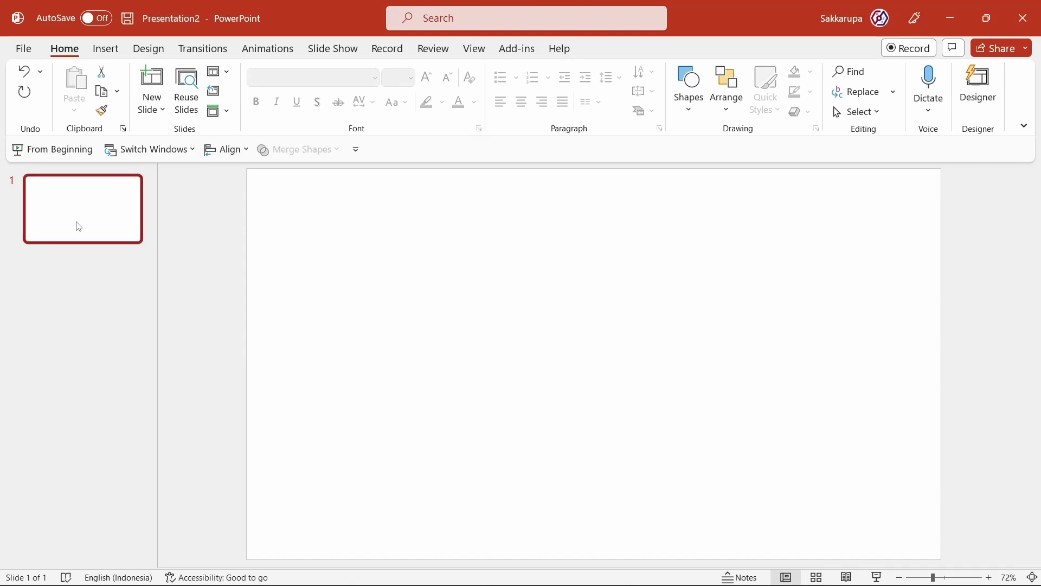
{"action": "key", "text": "Return"}
{"action": "key", "text": "Return"}
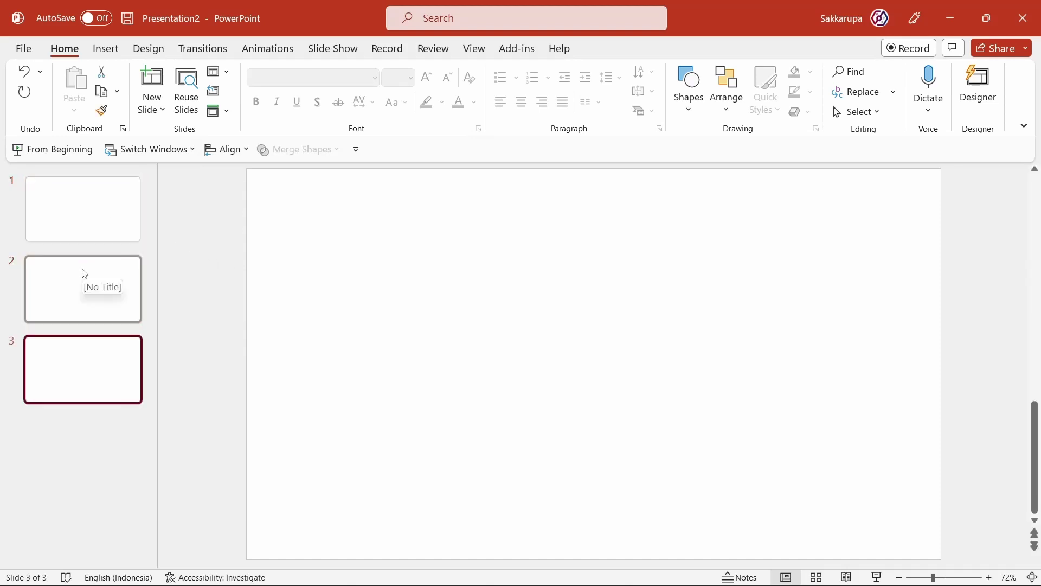
{"action": "left_click", "coordinate": [110, 218]}
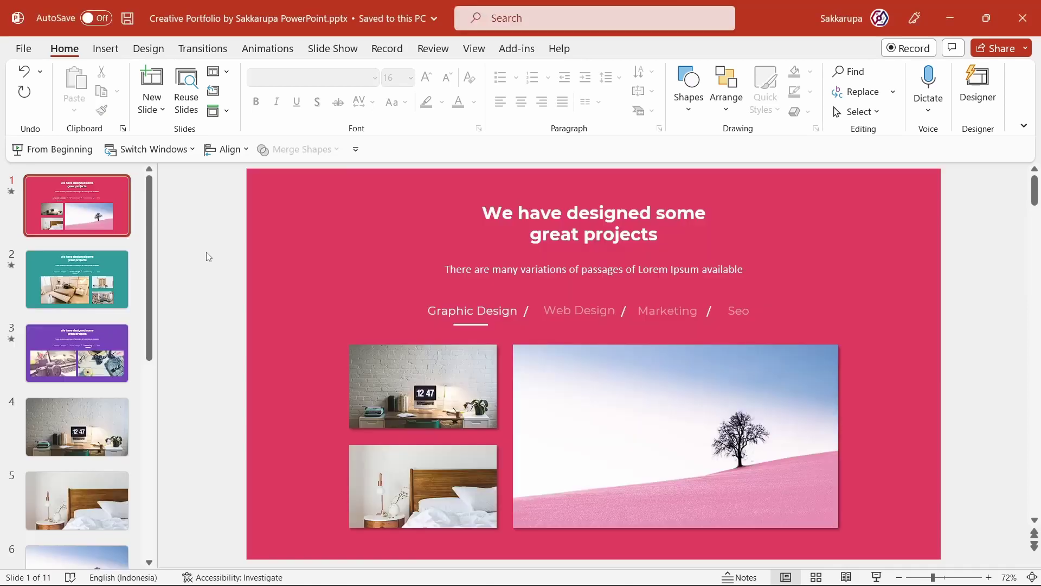
- Paste the portfolio heading and subtitle into Presentation2's first slide and colour the text black
{"action": "left_click", "coordinate": [434, 238]}
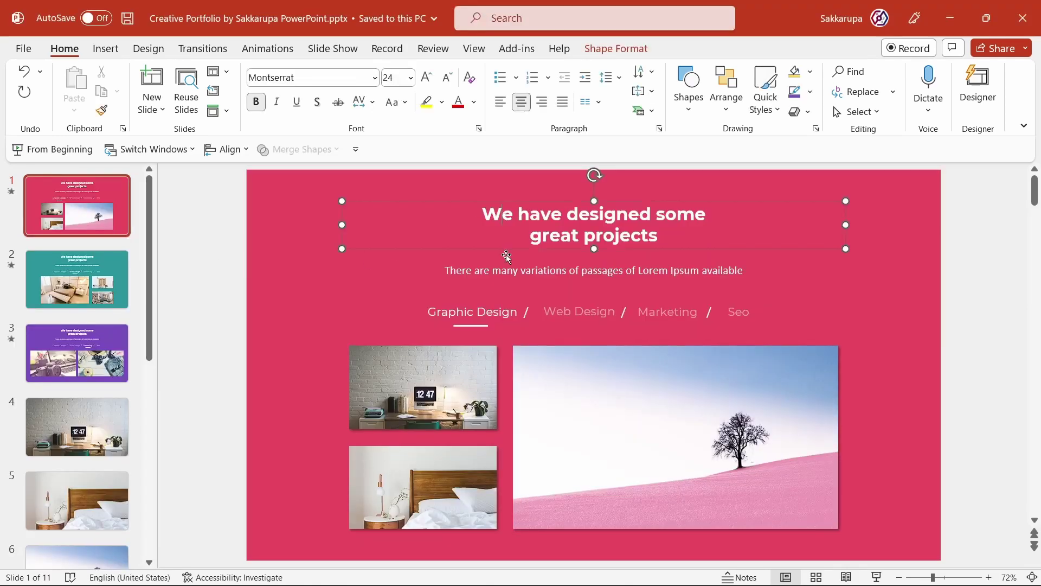
{"action": "left_click", "coordinate": [513, 268], "text": "shift"}
{"action": "key", "text": "ctrl+c"}
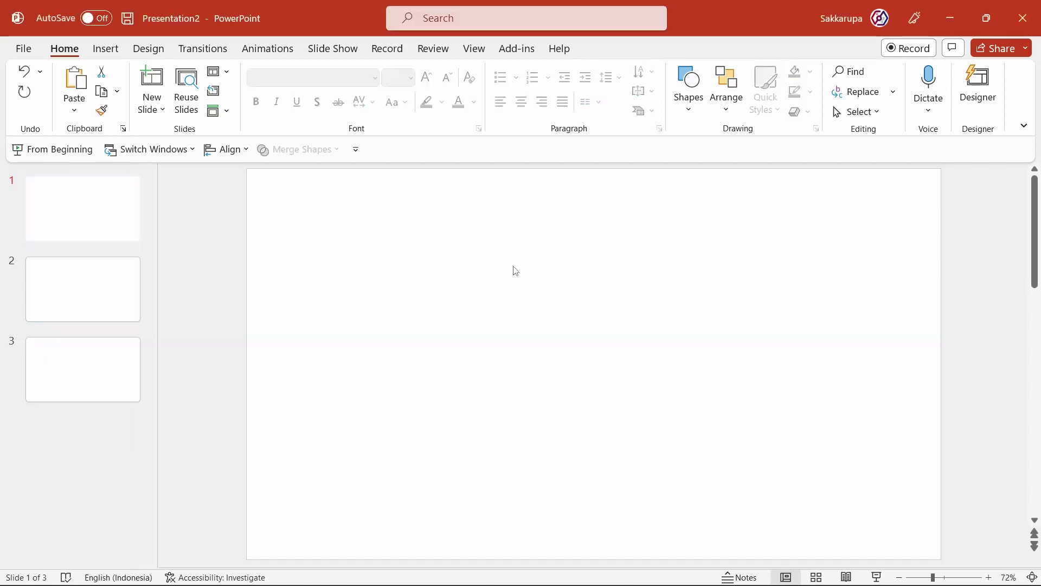
{"action": "key", "text": "ctrl+v"}
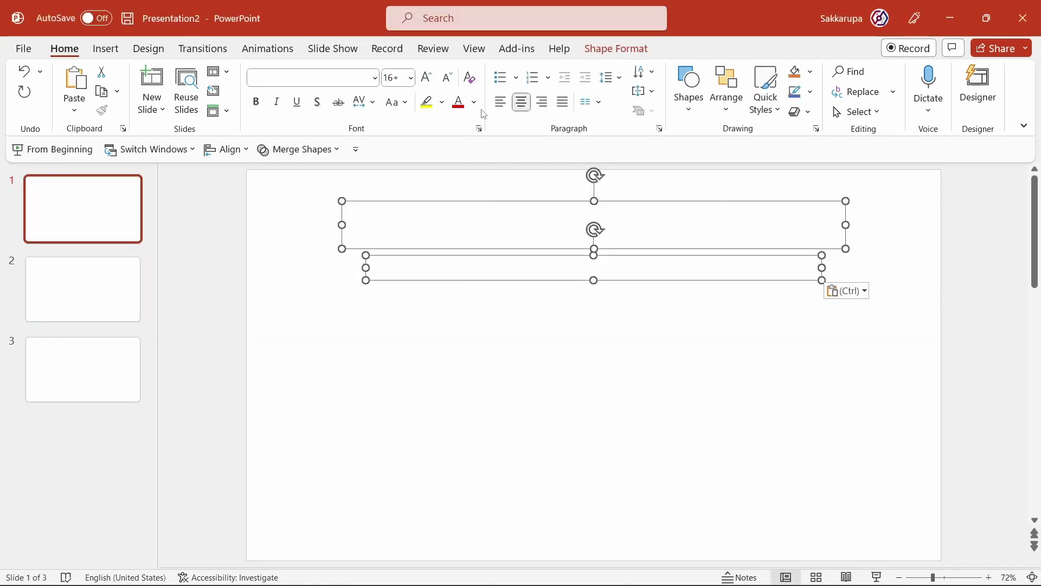
{"action": "left_click", "coordinate": [474, 102]}
{"action": "left_click", "coordinate": [468, 140]}
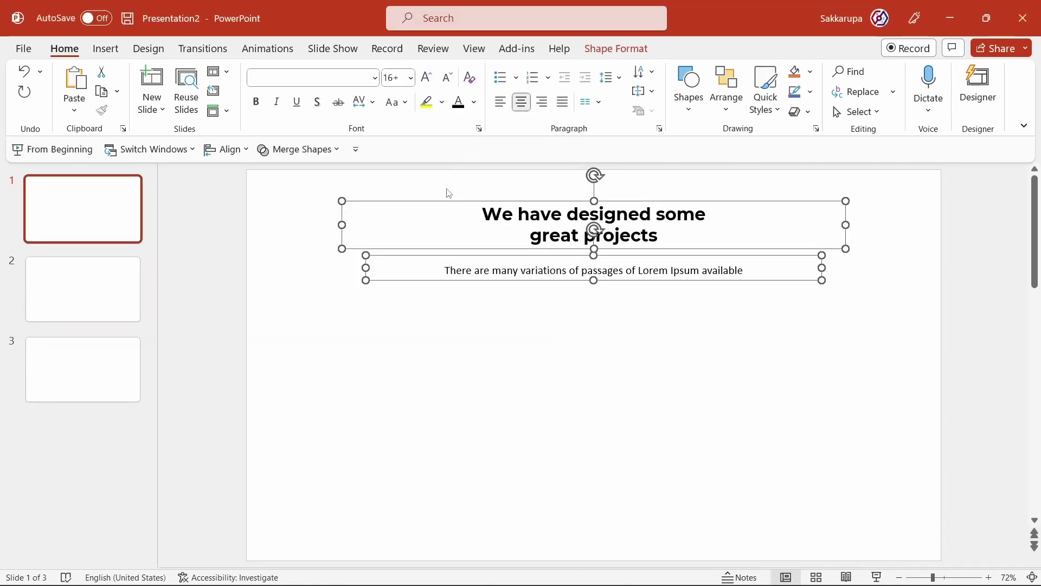
{"action": "left_click", "coordinate": [471, 302]}
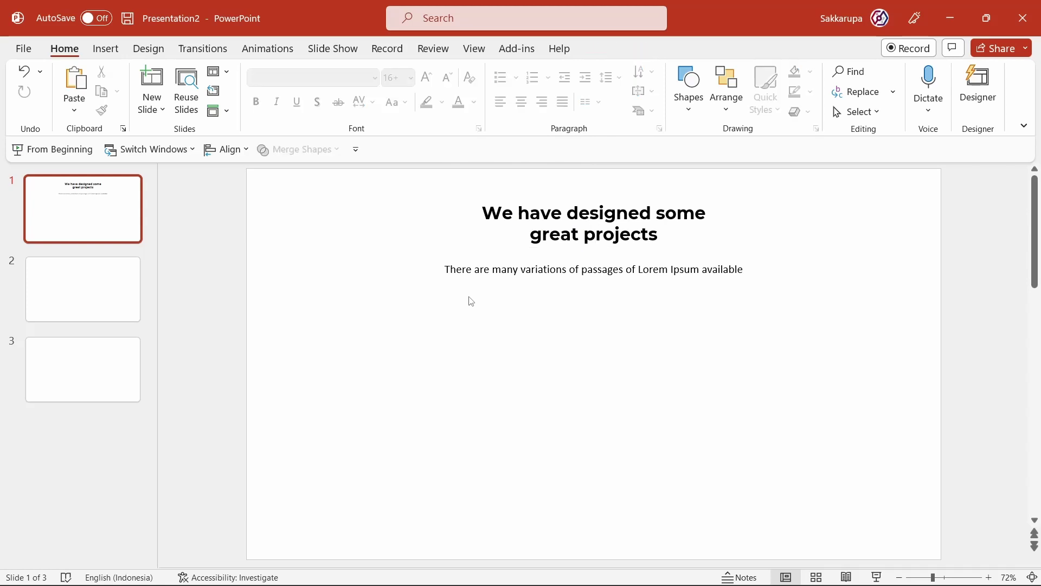
{"action": "left_click", "coordinate": [688, 92]}
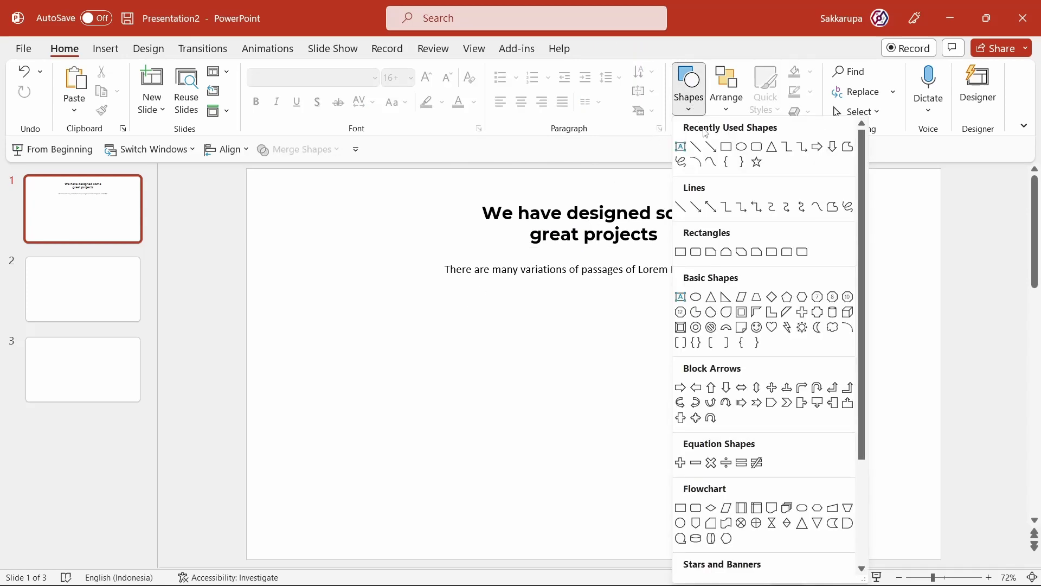
- Add a centred 'Graphic Design' text box below the subtitle in Montserrat 16
{"action": "left_click", "coordinate": [681, 146]}
{"action": "left_click_drag", "start_coordinate": [388, 308], "coordinate": [471, 329]}
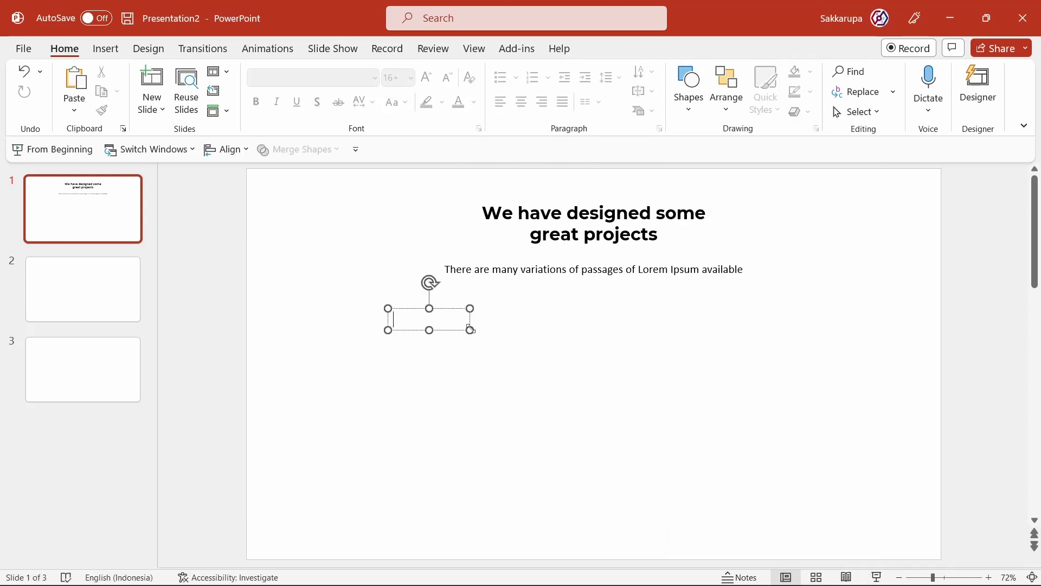
{"action": "type", "text": "Graphic "}
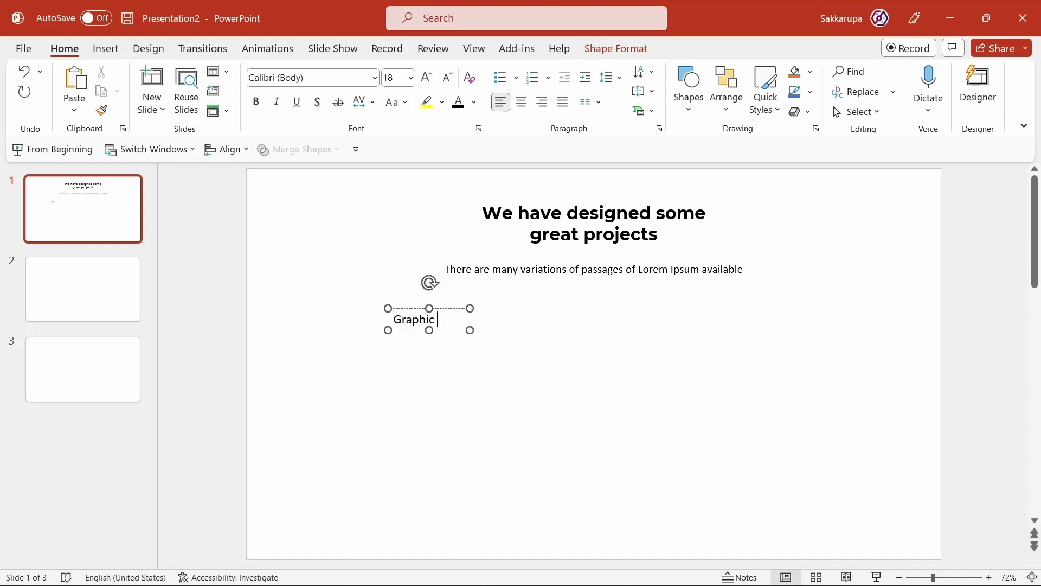
{"action": "type", "text": "Design"}
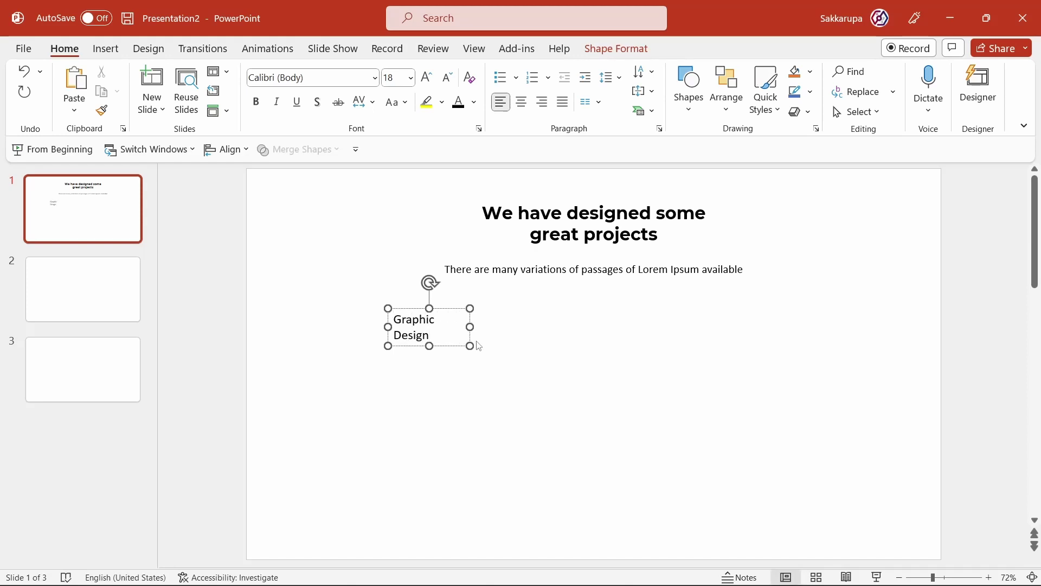
{"action": "left_click_drag", "start_coordinate": [470, 327], "coordinate": [494, 328]}
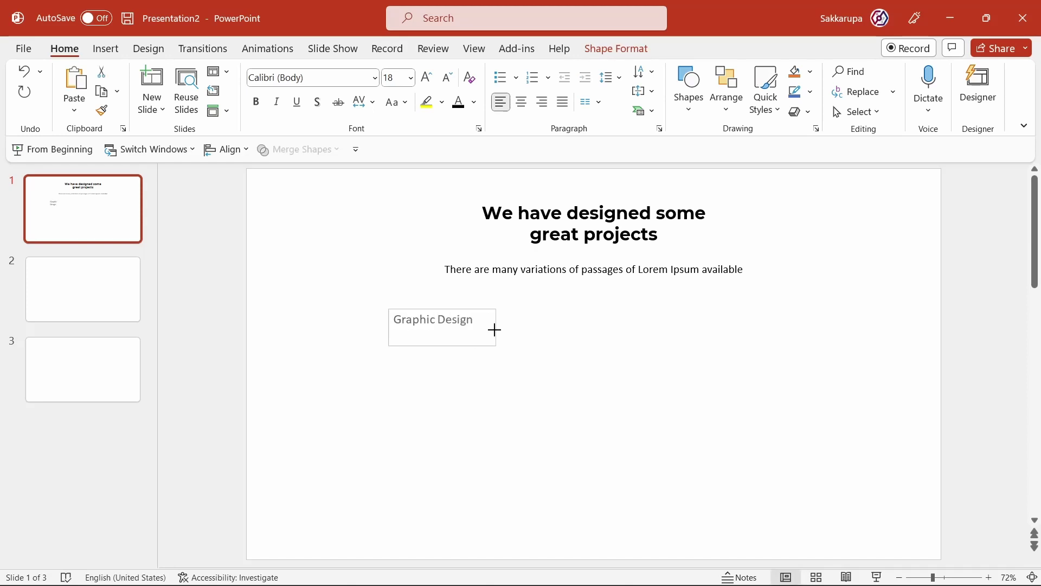
{"action": "left_click", "coordinate": [522, 103]}
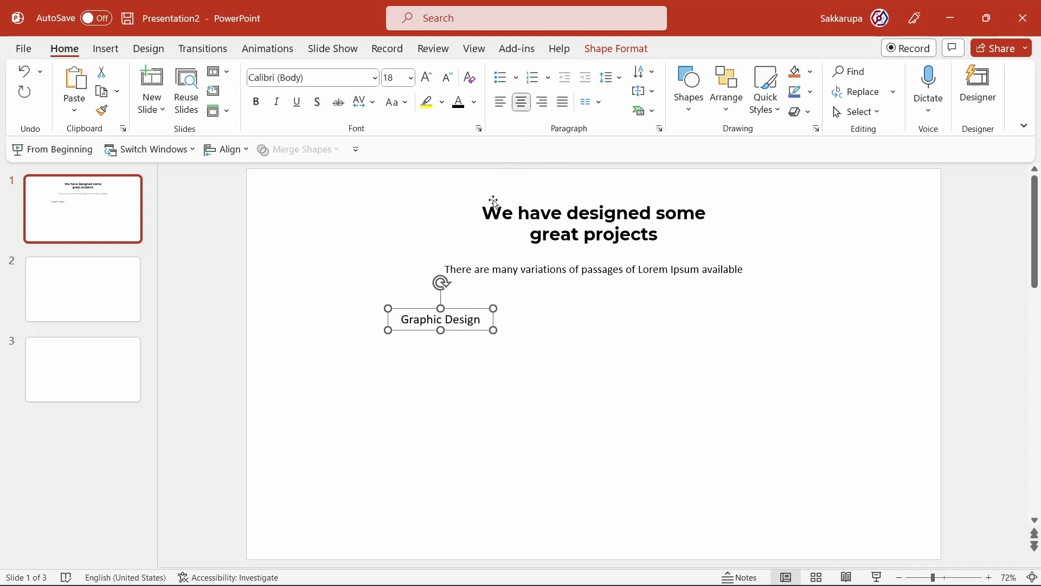
{"action": "left_click", "coordinate": [349, 80]}
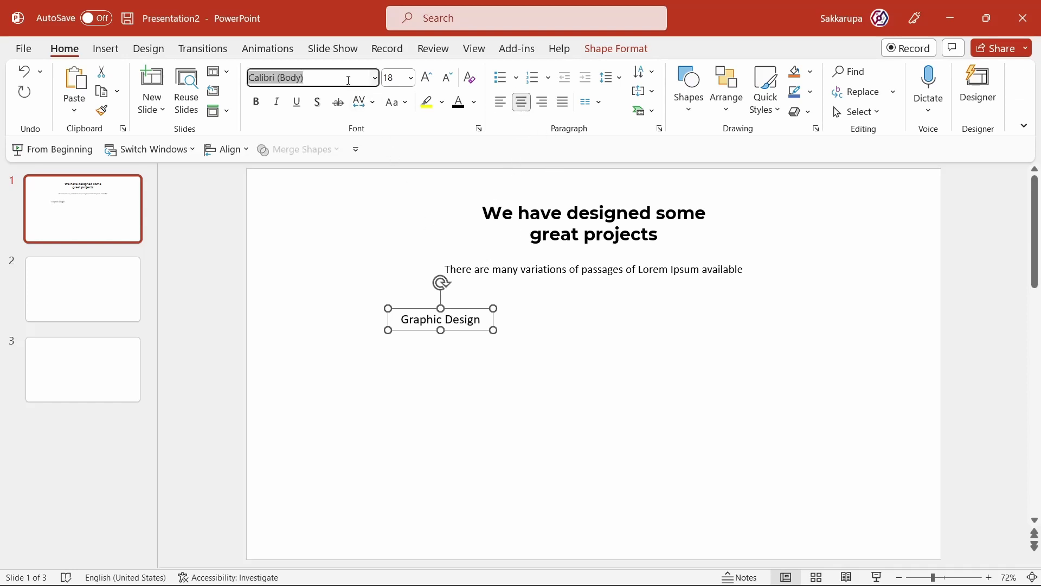
{"action": "type", "text": "Montserrat"}
{"action": "key", "text": "Return"}
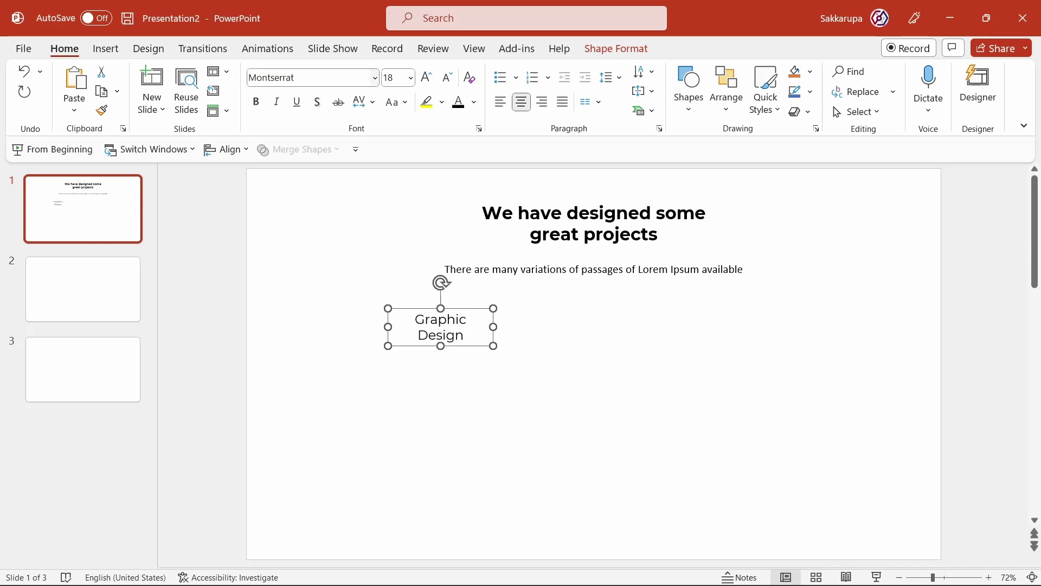
{"action": "left_click", "coordinate": [446, 79]}
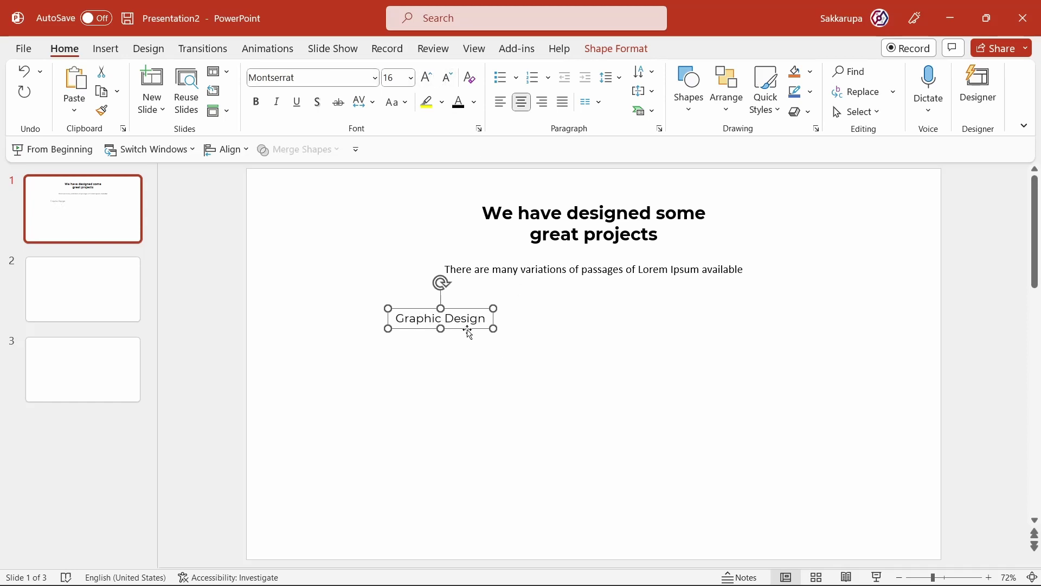
- Duplicate the label twice to the right, retyping the copies as 'Web Design' and 'Marketing'
{"action": "left_click_drag", "start_coordinate": [470, 333], "coordinate": [584, 346], "text": "ctrl+shift"}
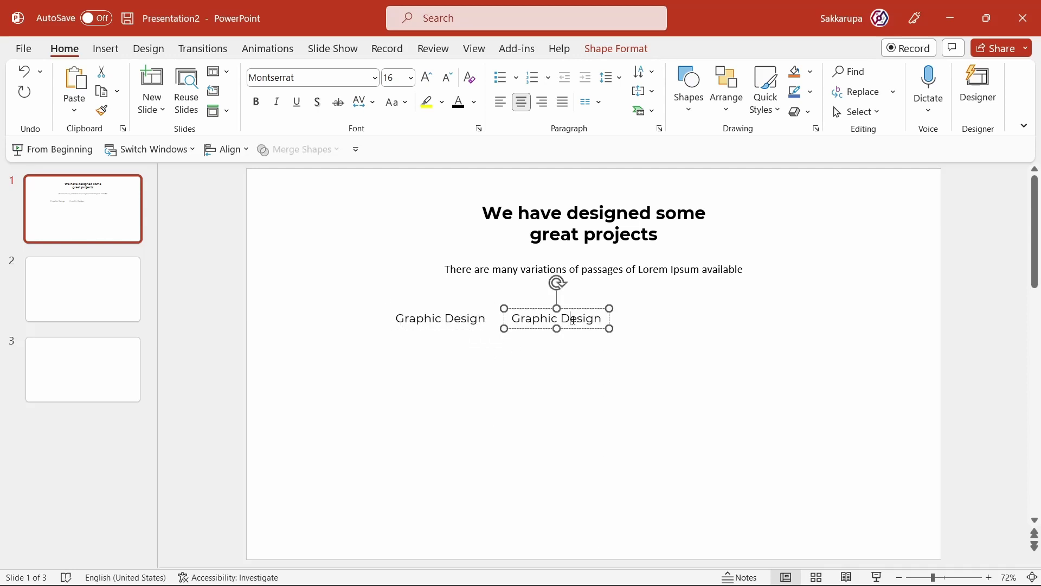
{"action": "triple_click", "coordinate": [573, 319]}
{"action": "type", "text": "Web "}
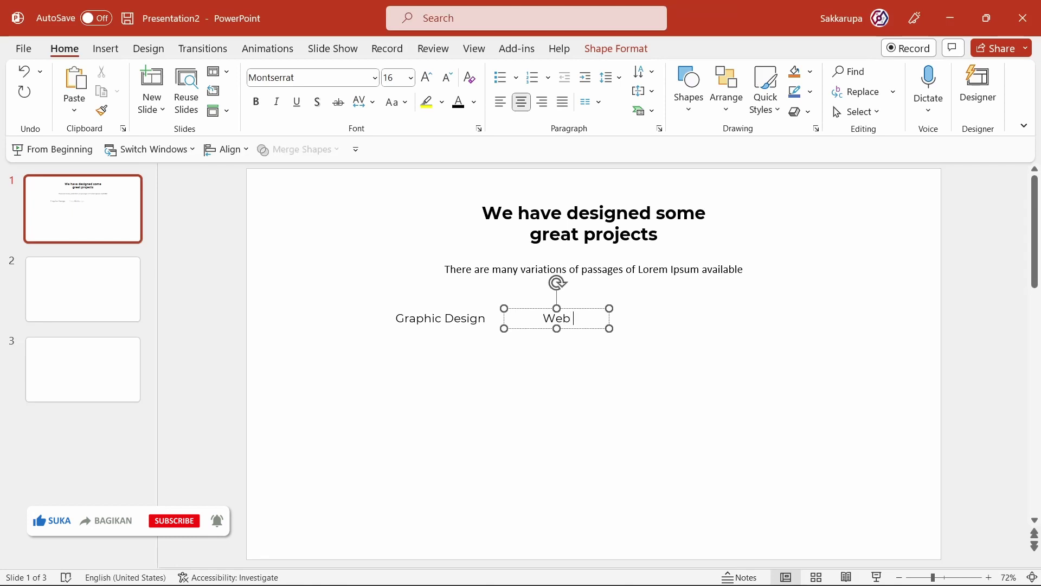
{"action": "type", "text": "Desgin"}
{"action": "key", "text": "BackSpace"}
{"action": "key", "text": "BackSpace"}
{"action": "key", "text": "BackSpace"}
{"action": "type", "text": "ign"}
{"action": "left_click", "coordinate": [580, 328]}
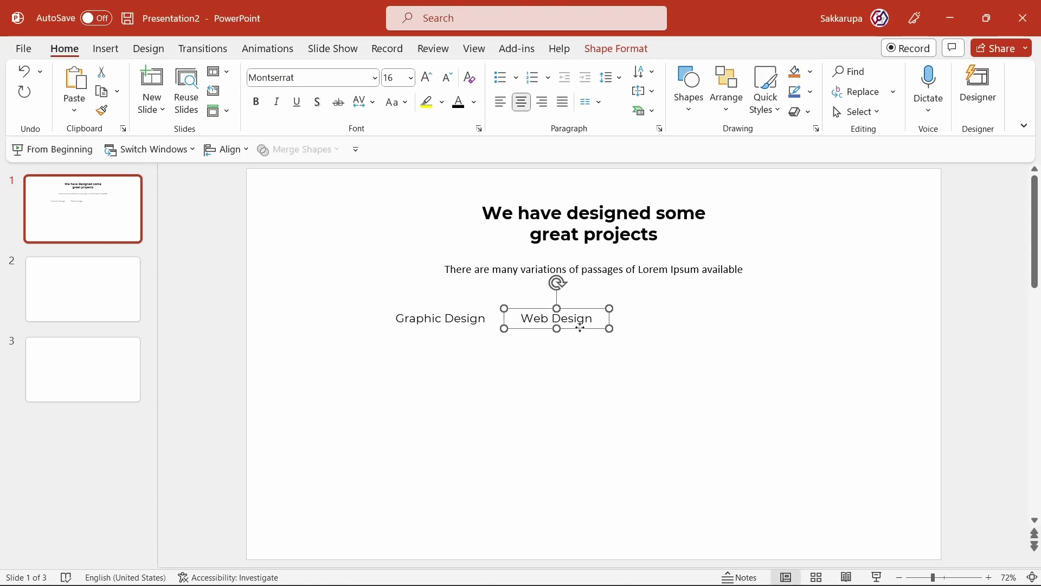
{"action": "left_click_drag", "start_coordinate": [584, 335], "coordinate": [700, 334]}
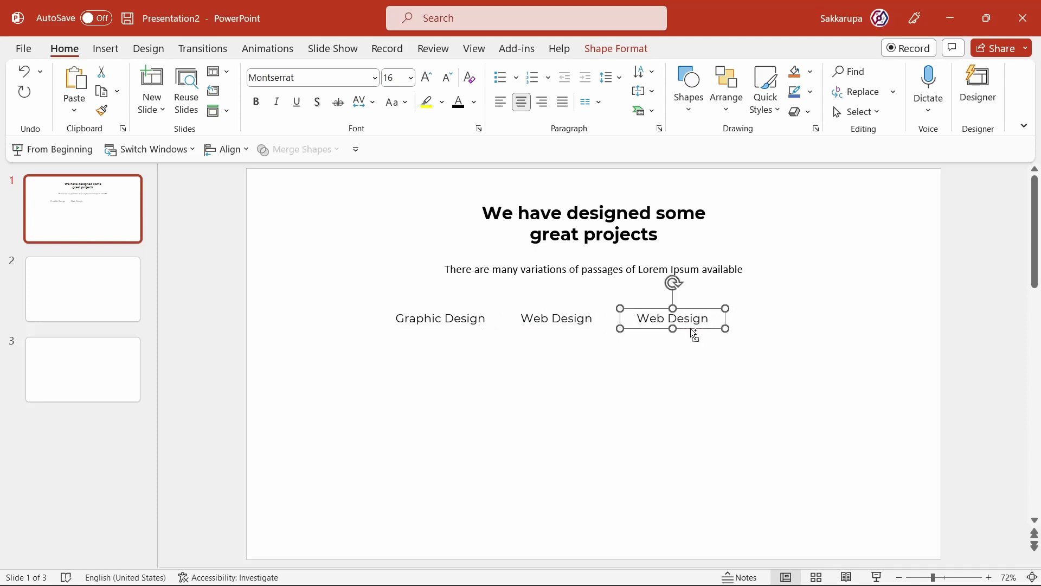
{"action": "triple_click", "coordinate": [686, 320]}
{"action": "type", "text": "Mark"}
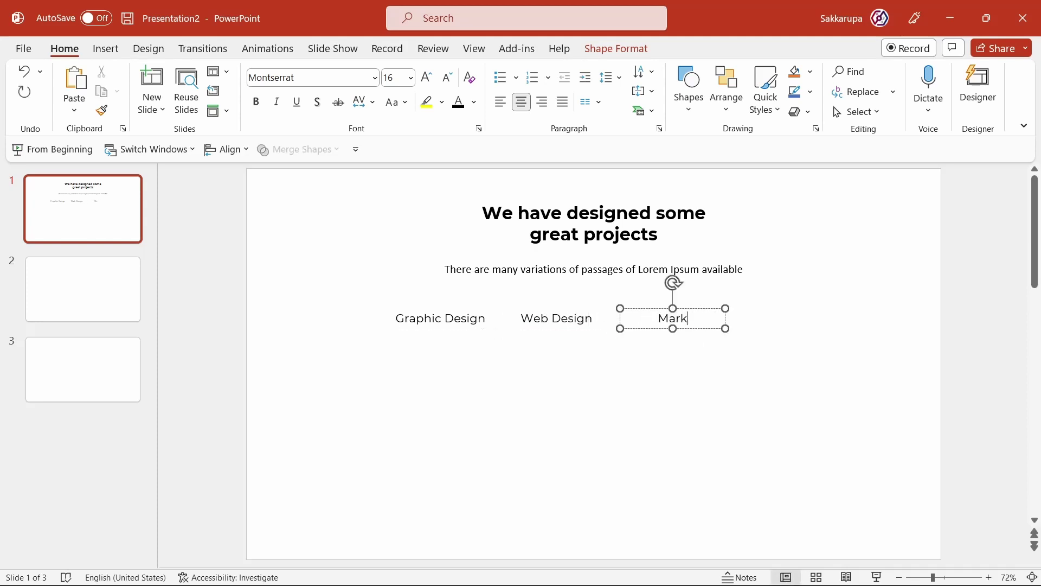
{"action": "type", "text": "eting"}
{"action": "left_click", "coordinate": [650, 373]}
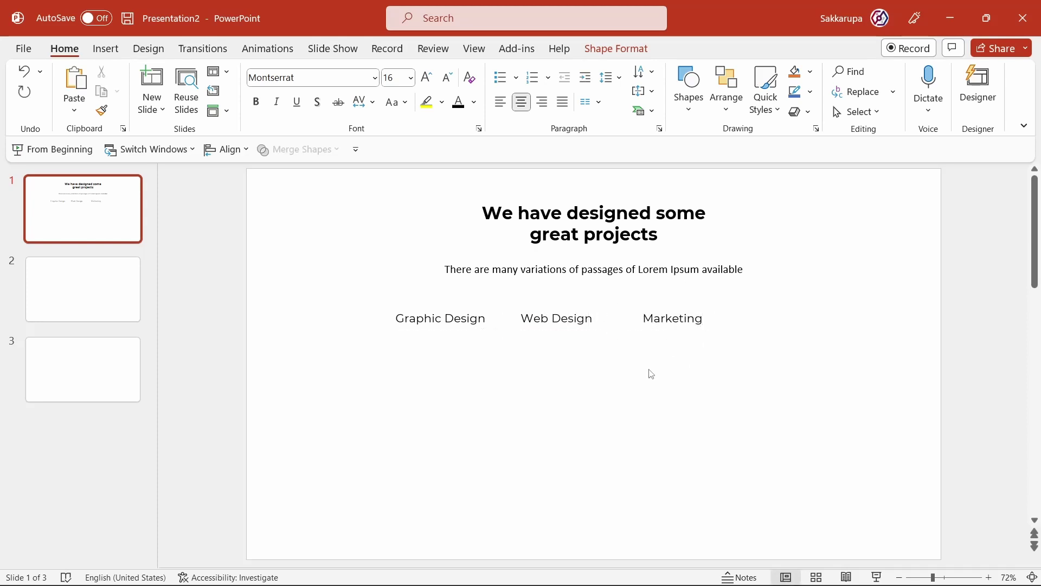
- Make a narrow separator box from a label copy, place it between Graphic Design and Web Design, and select the row
{"action": "left_click", "coordinate": [553, 330]}
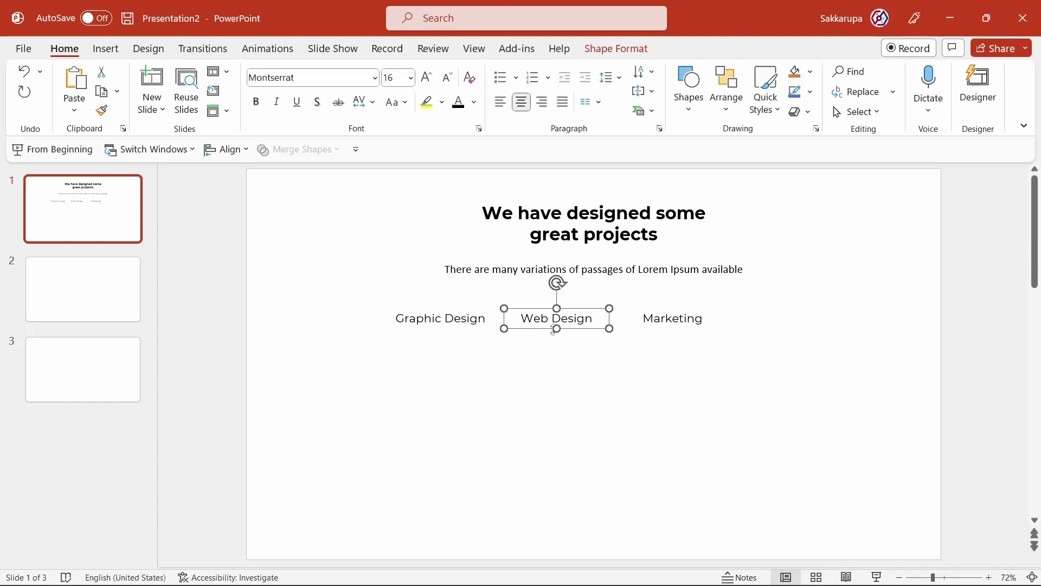
{"action": "left_click_drag", "start_coordinate": [554, 333], "coordinate": [558, 369]}
{"action": "triple_click", "coordinate": [549, 354]}
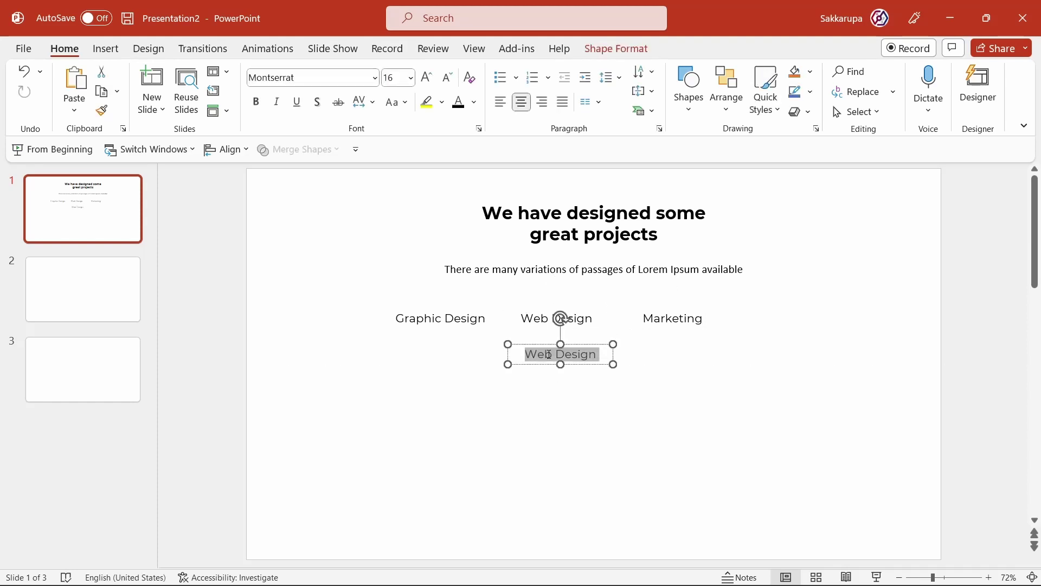
{"action": "key", "text": "BackSpace"}
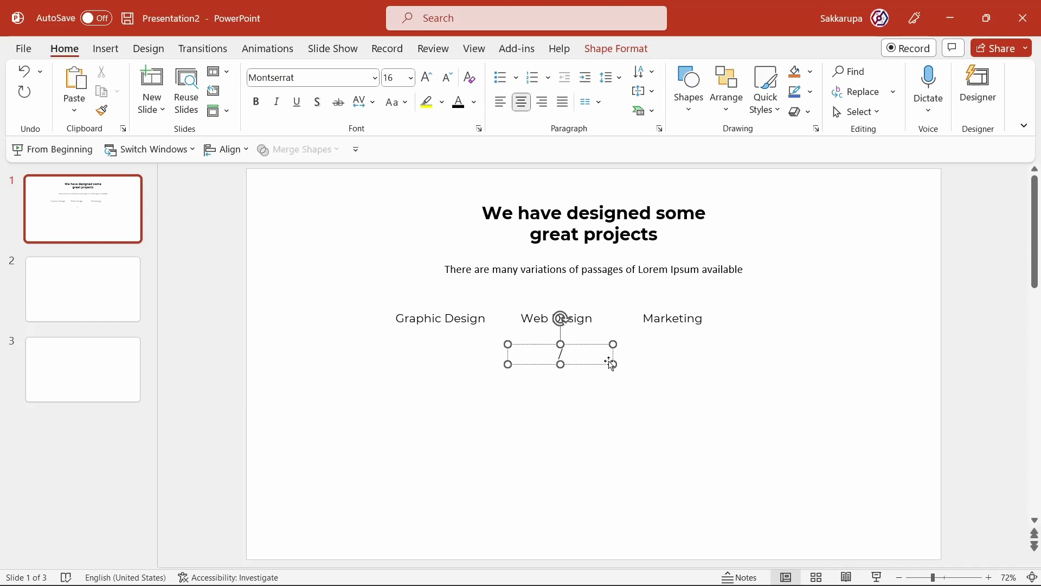
{"action": "left_click_drag", "start_coordinate": [613, 364], "coordinate": [531, 363]}
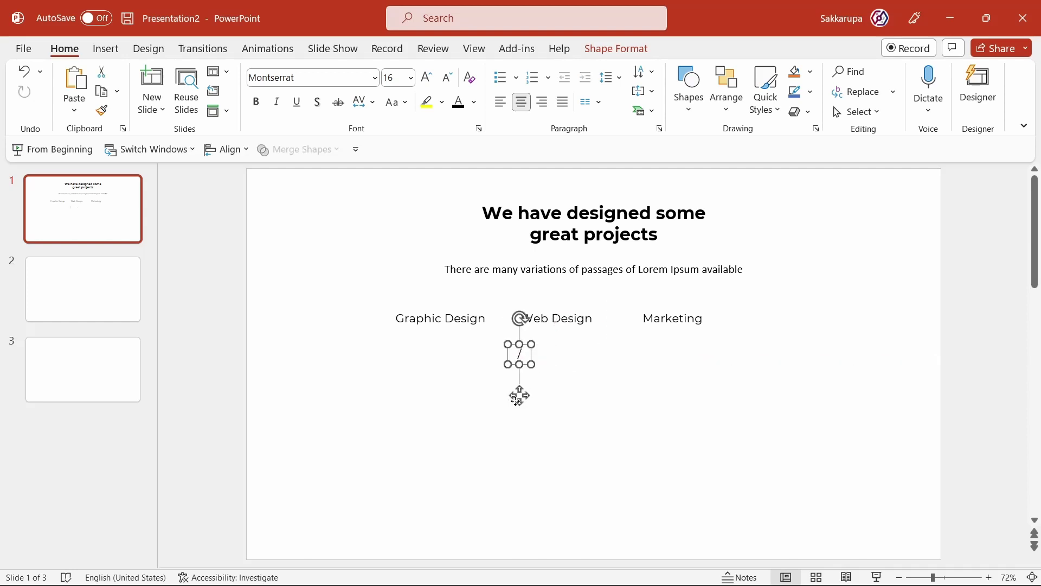
{"action": "mouse_move", "coordinate": [516, 399]}
{"action": "left_mouse_down"}
{"action": "mouse_move", "coordinate": [501, 367]}
{"action": "mouse_move", "coordinate": [625, 376]}
{"action": "left_mouse_up"}
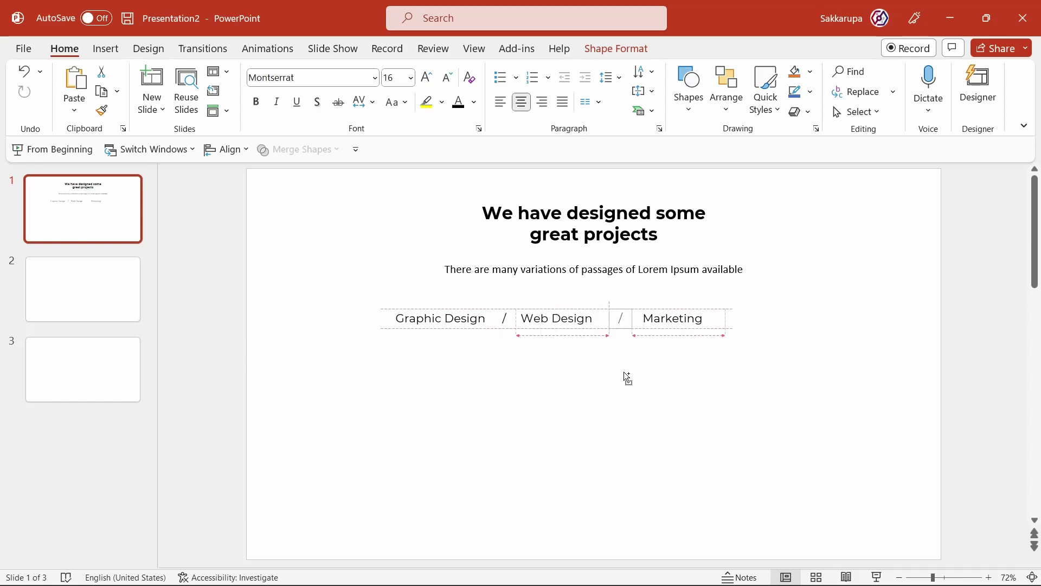
{"action": "left_click", "coordinate": [638, 385]}
{"action": "left_click_drag", "start_coordinate": [720, 386], "coordinate": [322, 283]}
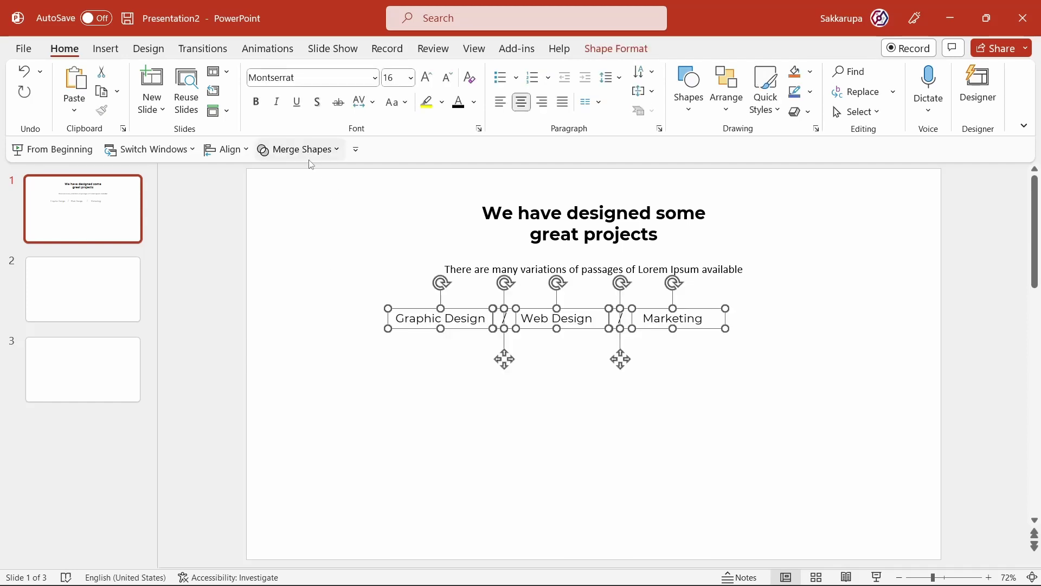
- Distribute the five boxes horizontally, group and centre them on the slide, then ungroup
{"action": "left_click", "coordinate": [226, 149]}
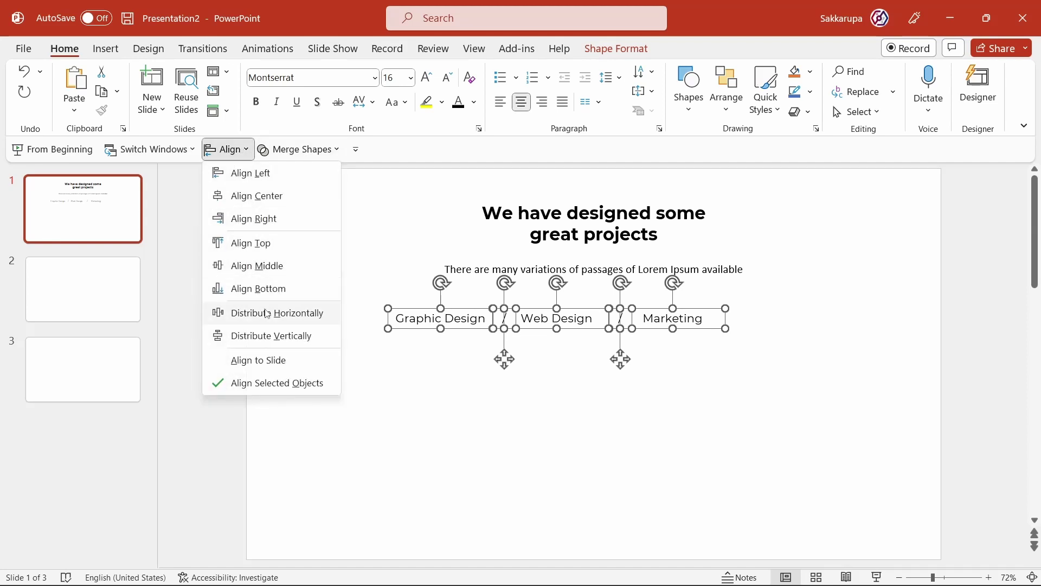
{"action": "left_click", "coordinate": [267, 313]}
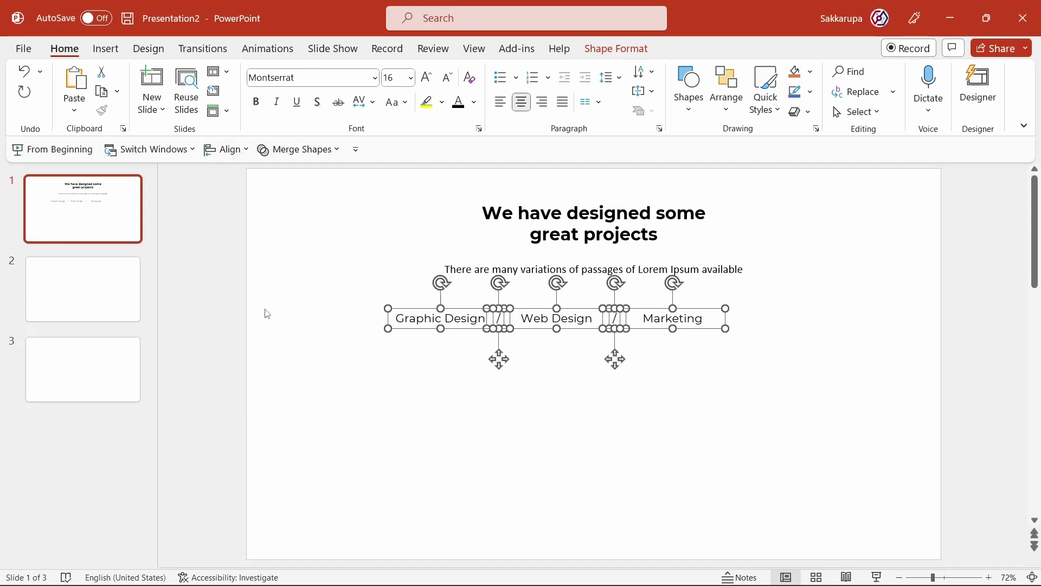
{"action": "key", "text": "ctrl+g"}
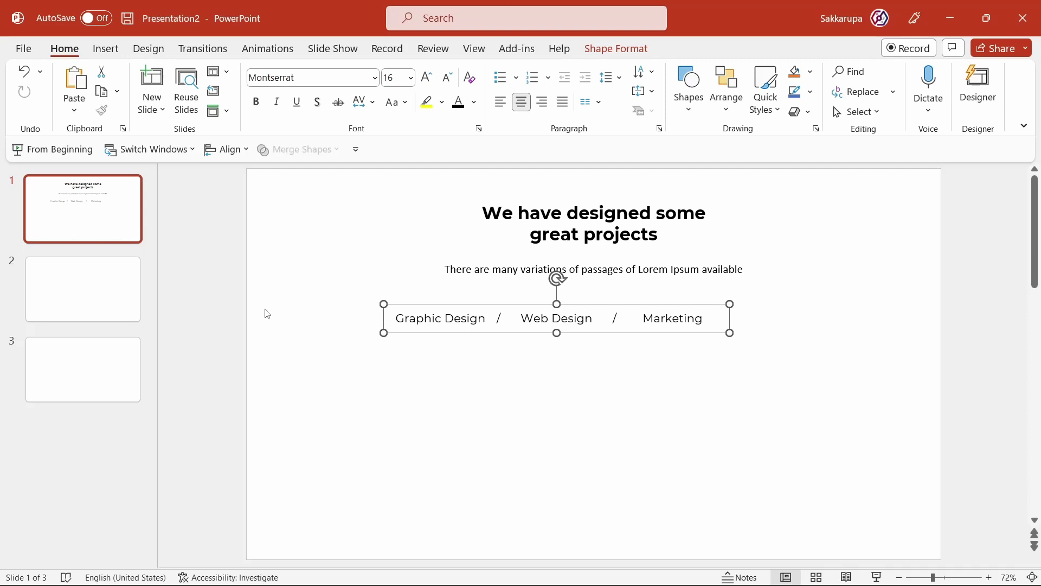
{"action": "left_click", "coordinate": [226, 149]}
{"action": "left_click", "coordinate": [263, 204]}
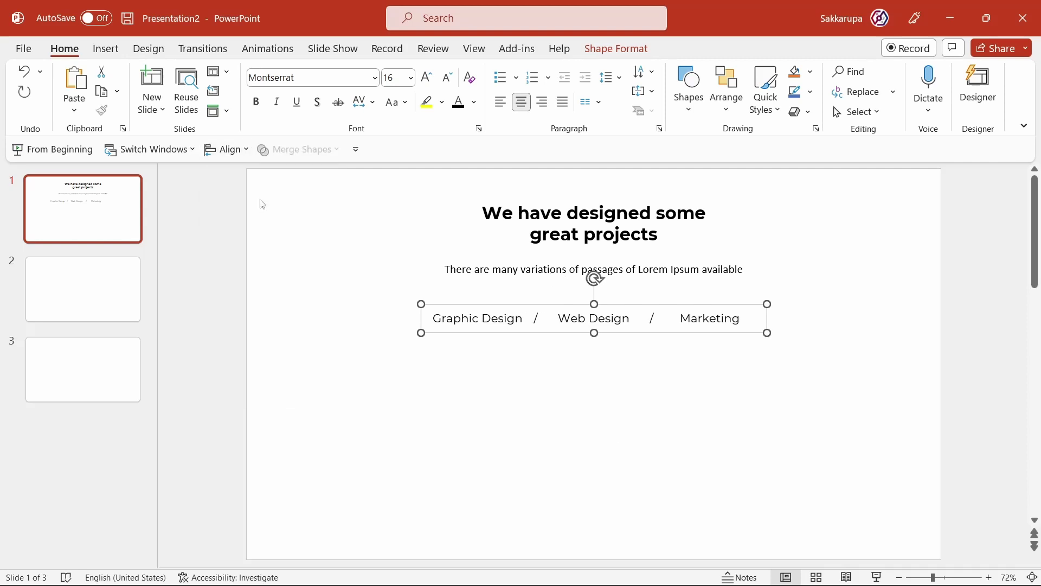
{"action": "key", "text": "ctrl+shift+g"}
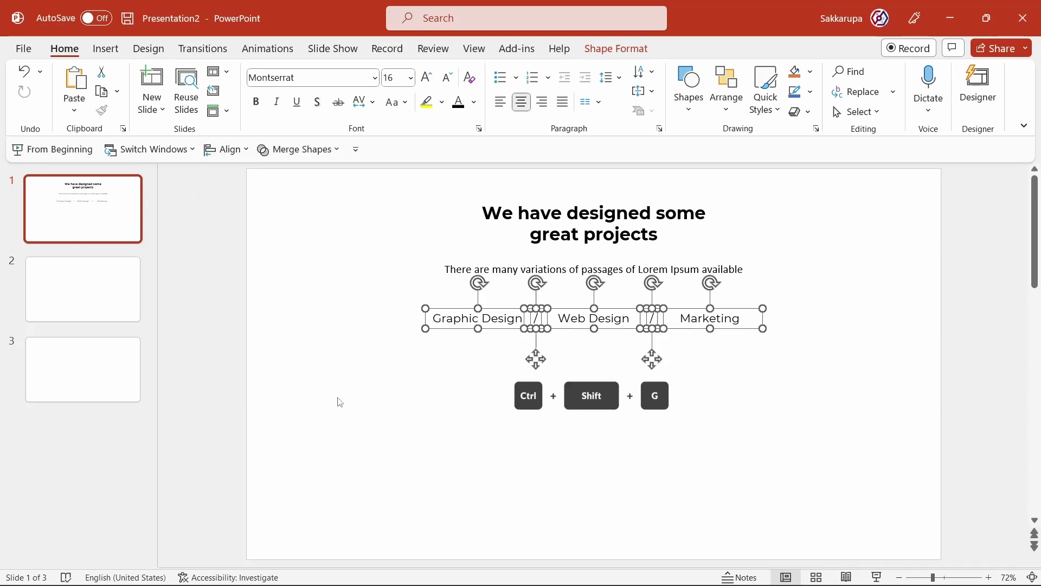
{"action": "left_click", "coordinate": [404, 421]}
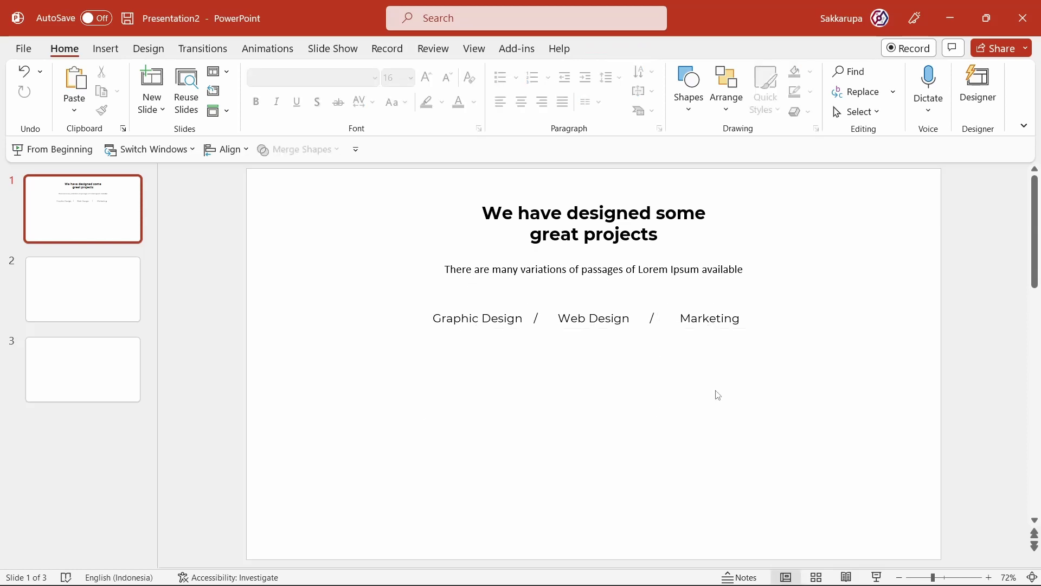
- Give the Graphic Design label an action hyperlink to the First Slide
{"action": "left_click", "coordinate": [514, 317]}
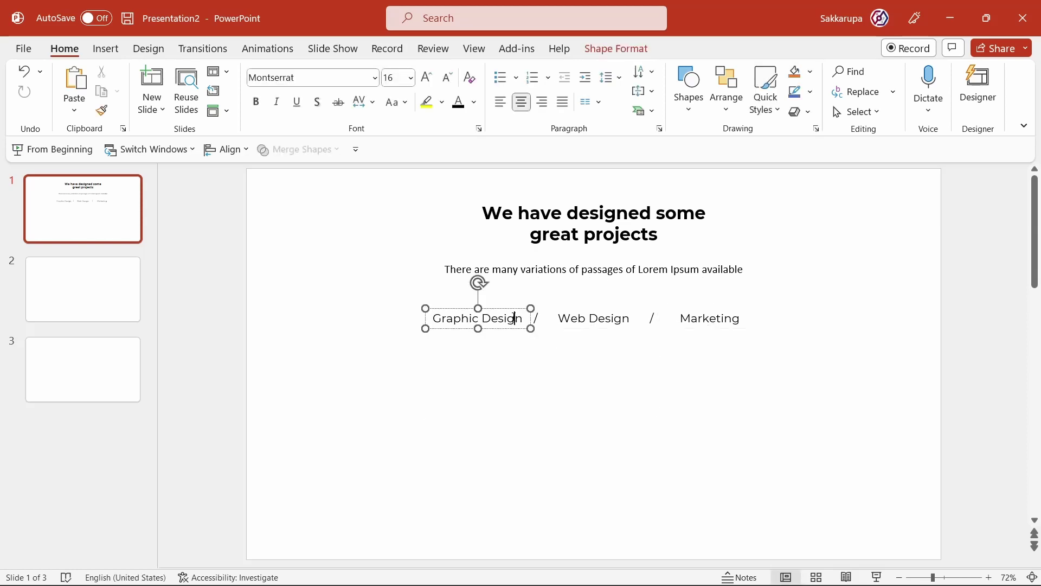
{"action": "left_click", "coordinate": [514, 329]}
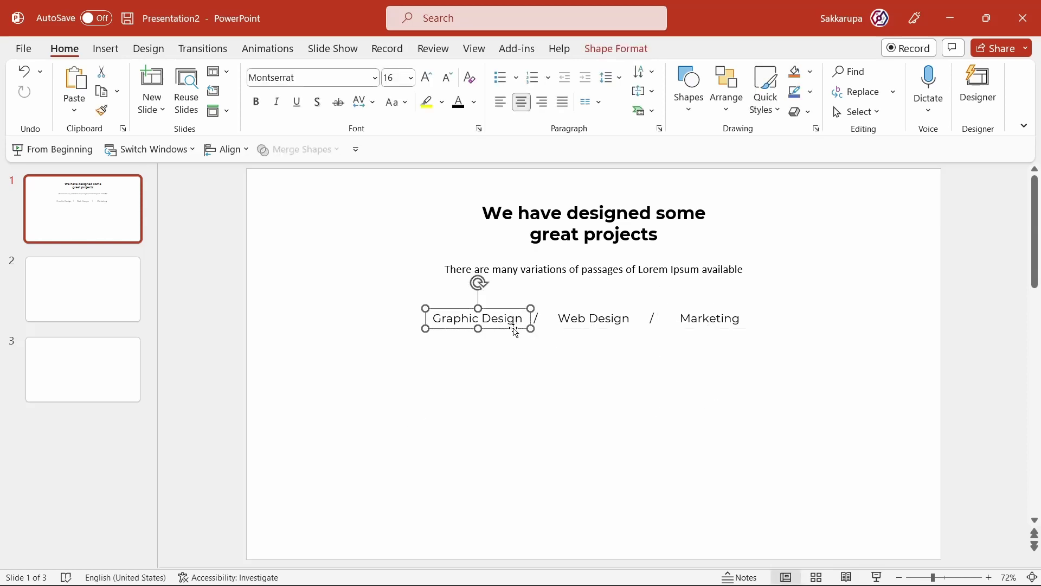
{"action": "left_click", "coordinate": [105, 49]}
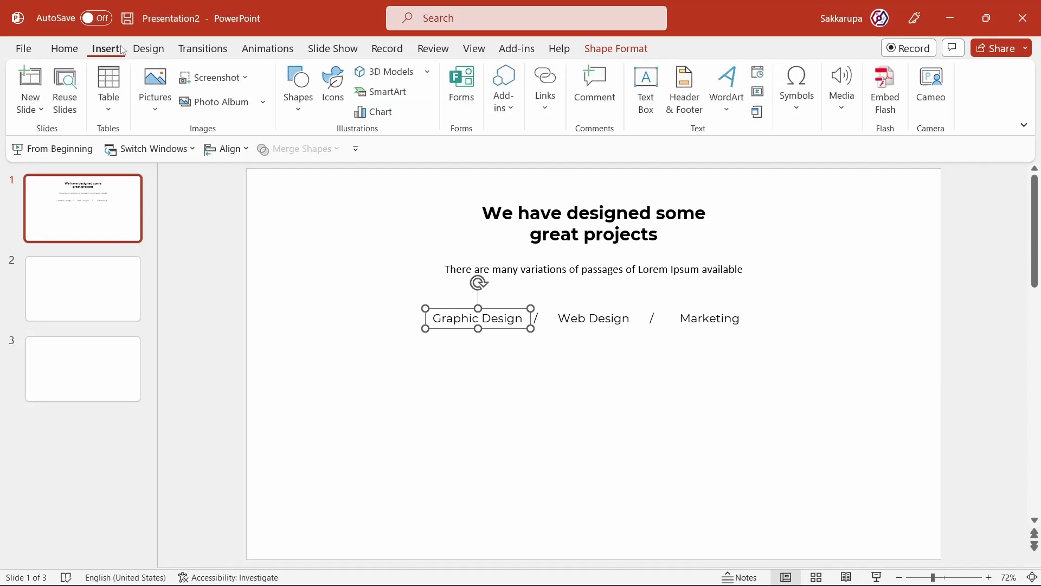
{"action": "left_click", "coordinate": [544, 97]}
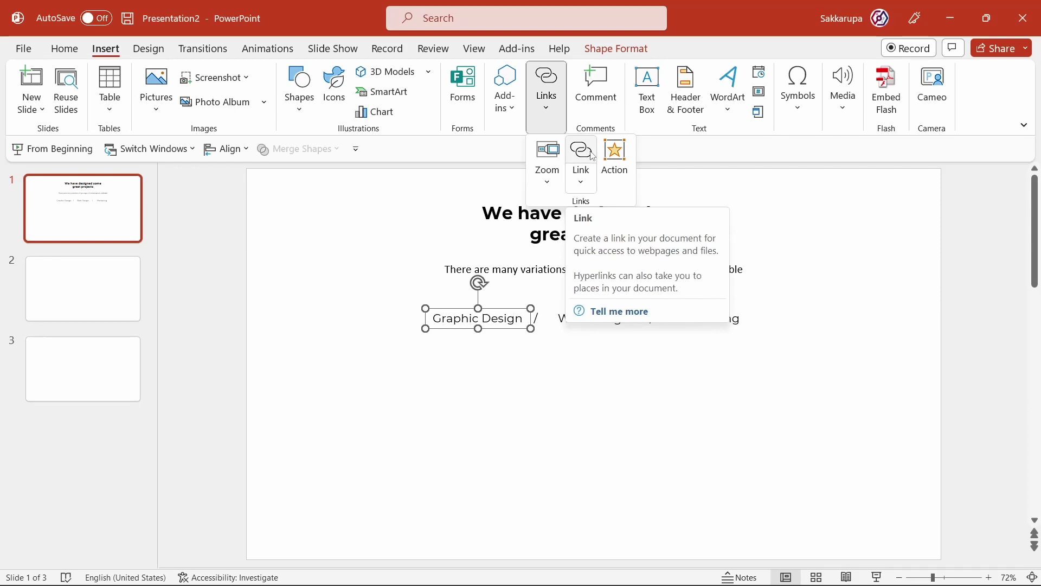
{"action": "left_click", "coordinate": [615, 157]}
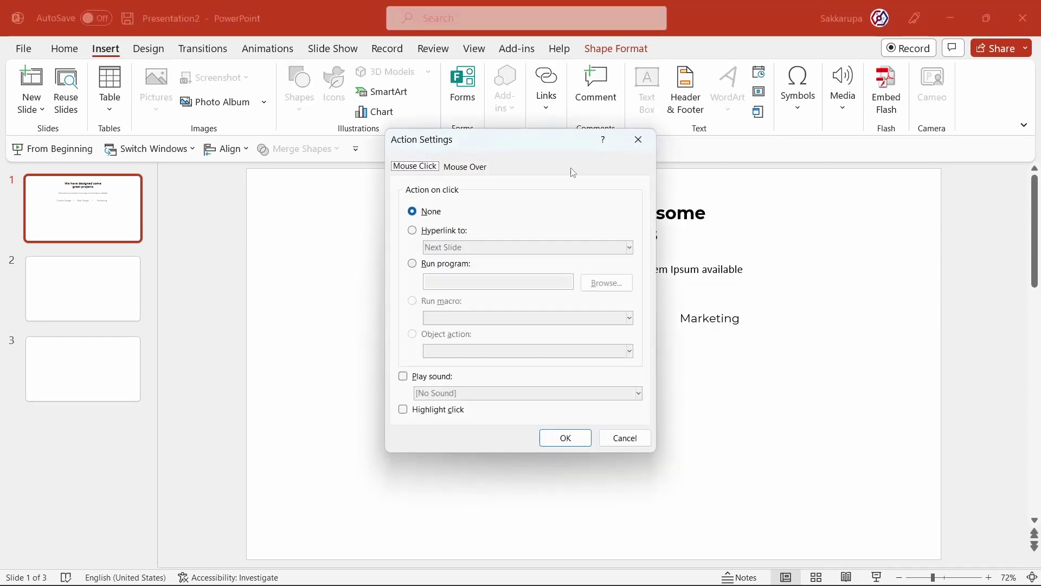
{"action": "left_click", "coordinate": [454, 229]}
{"action": "left_click", "coordinate": [491, 248]}
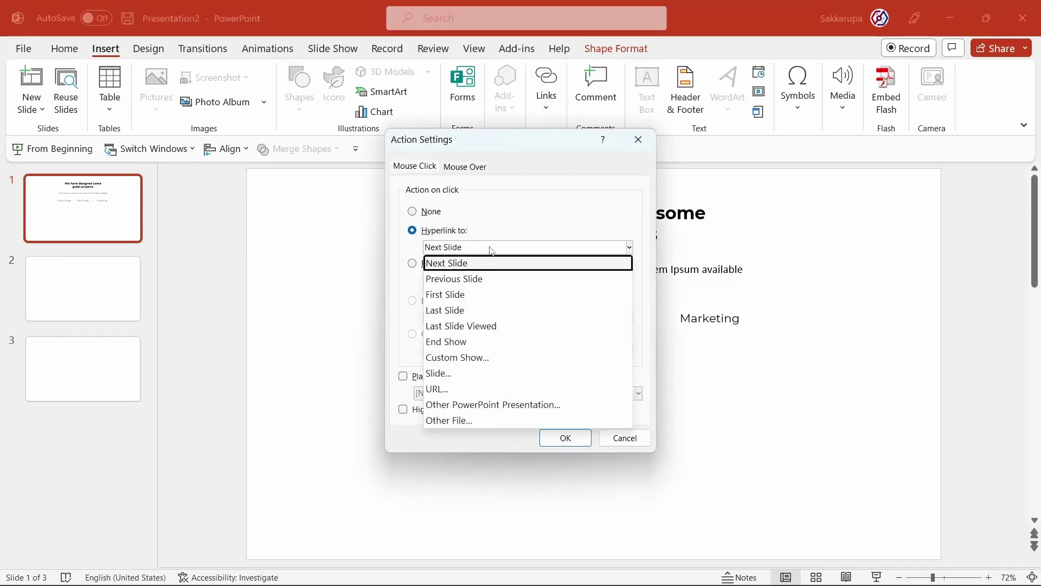
{"action": "left_click", "coordinate": [535, 295]}
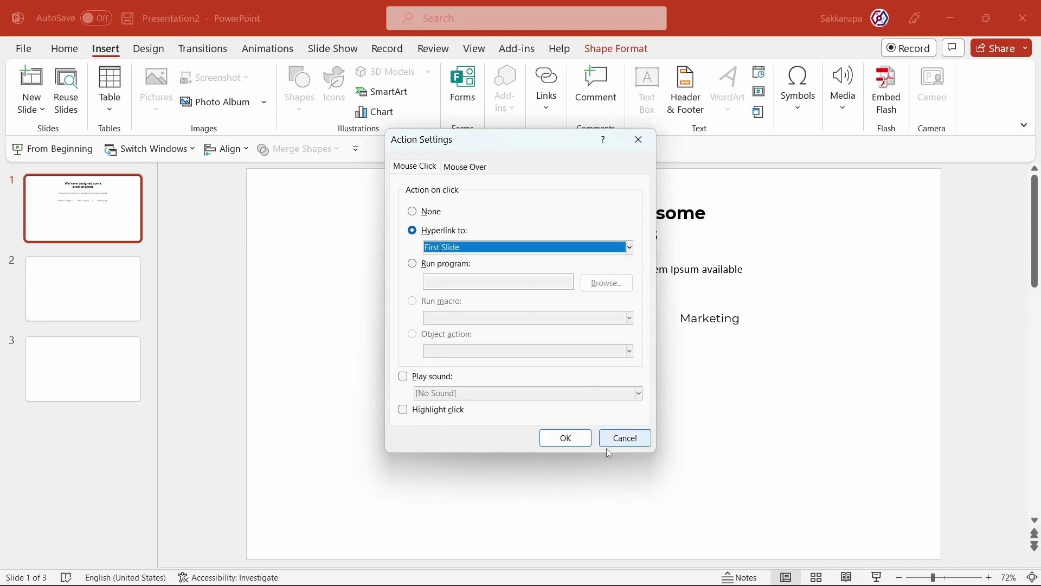
{"action": "left_click", "coordinate": [564, 438]}
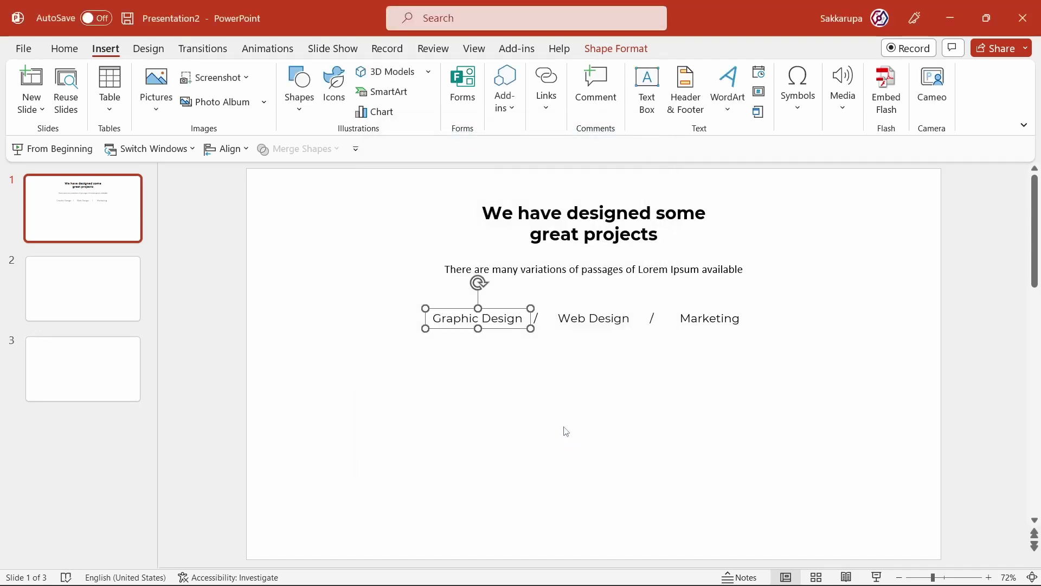
- Give the Web Design label an action hyperlink to Slide 2
{"action": "left_click", "coordinate": [578, 335]}
{"action": "left_click", "coordinate": [547, 90]}
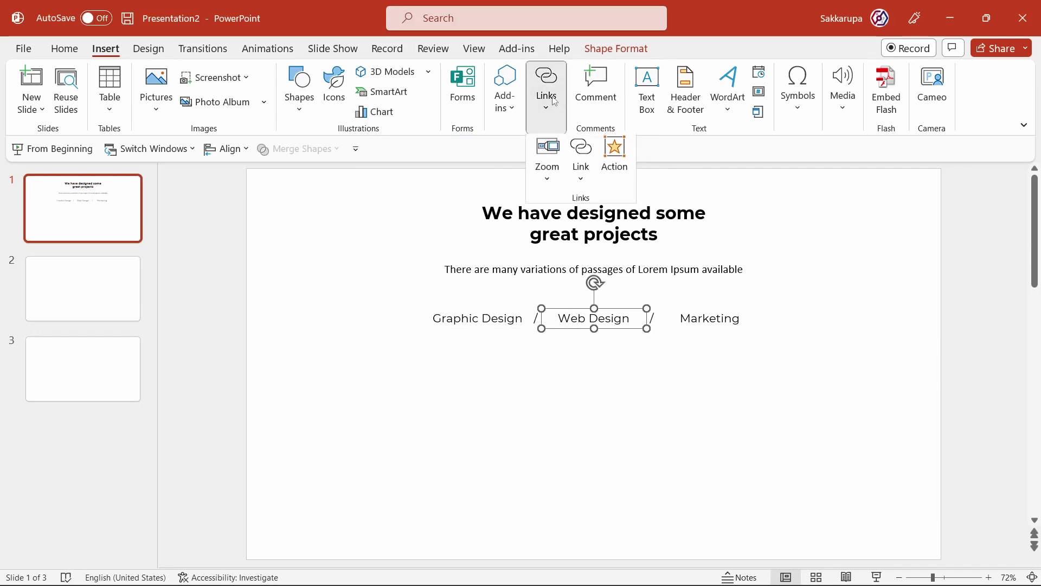
{"action": "left_click", "coordinate": [615, 158]}
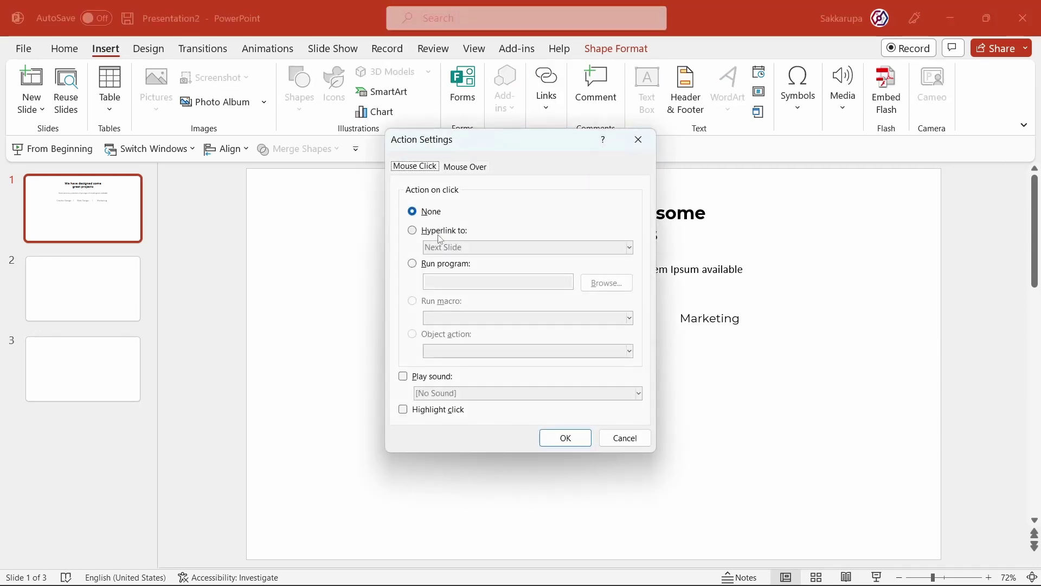
{"action": "left_click", "coordinate": [439, 233]}
{"action": "left_click", "coordinate": [461, 246]}
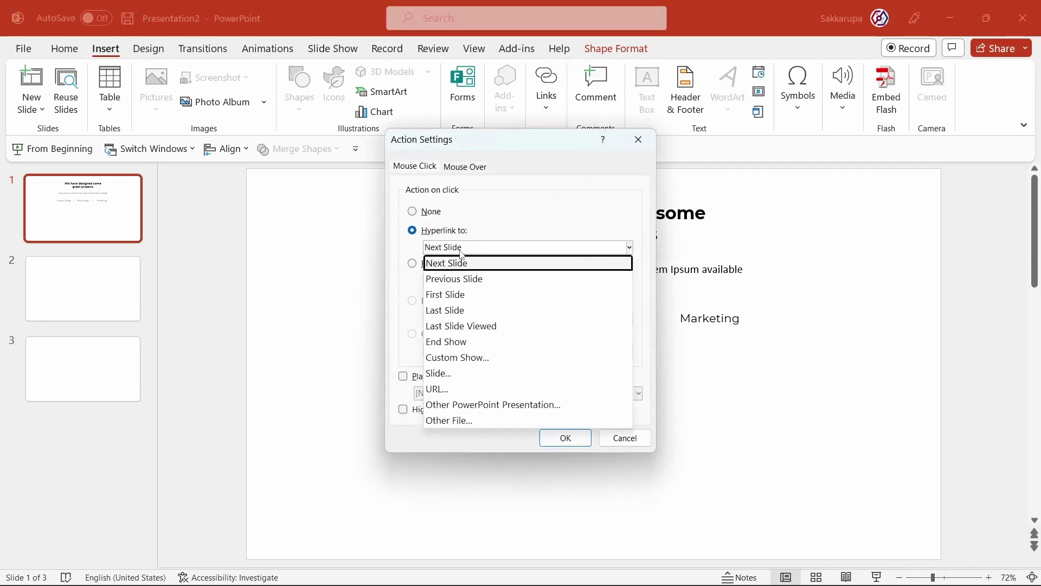
{"action": "left_click", "coordinate": [531, 385]}
{"action": "left_click", "coordinate": [372, 234]}
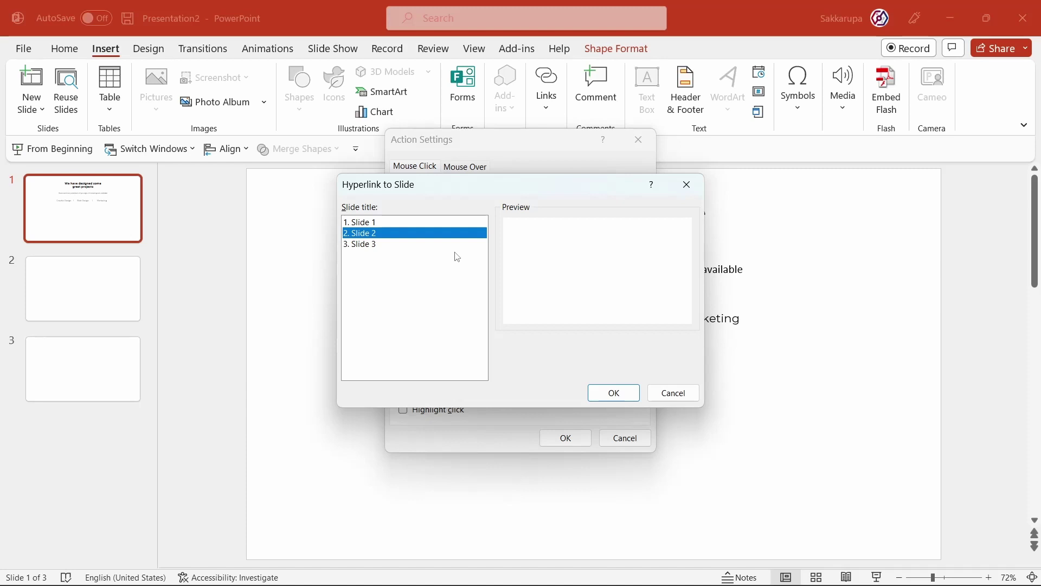
{"action": "left_click", "coordinate": [615, 393]}
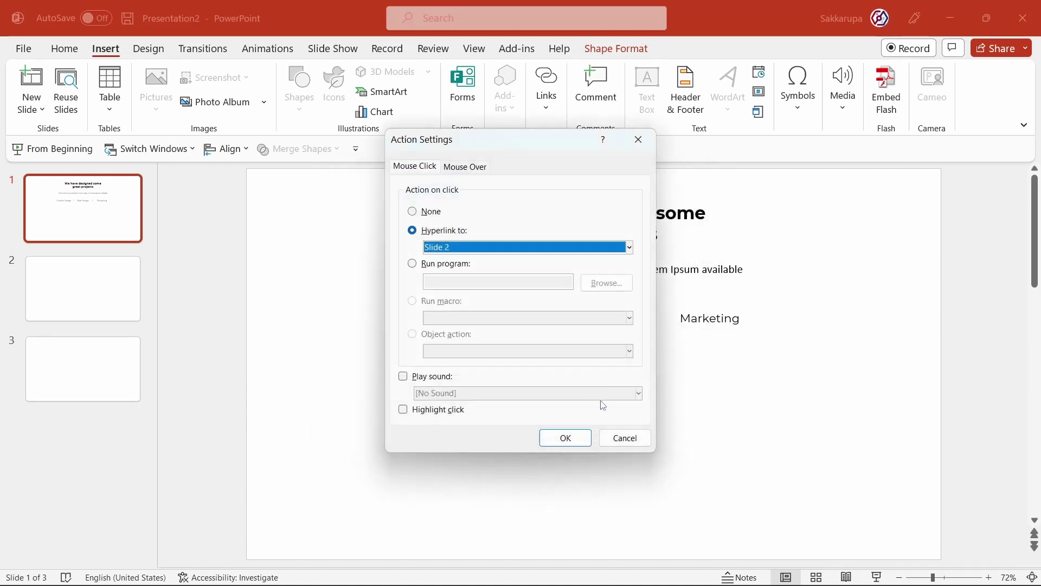
{"action": "left_click", "coordinate": [564, 437]}
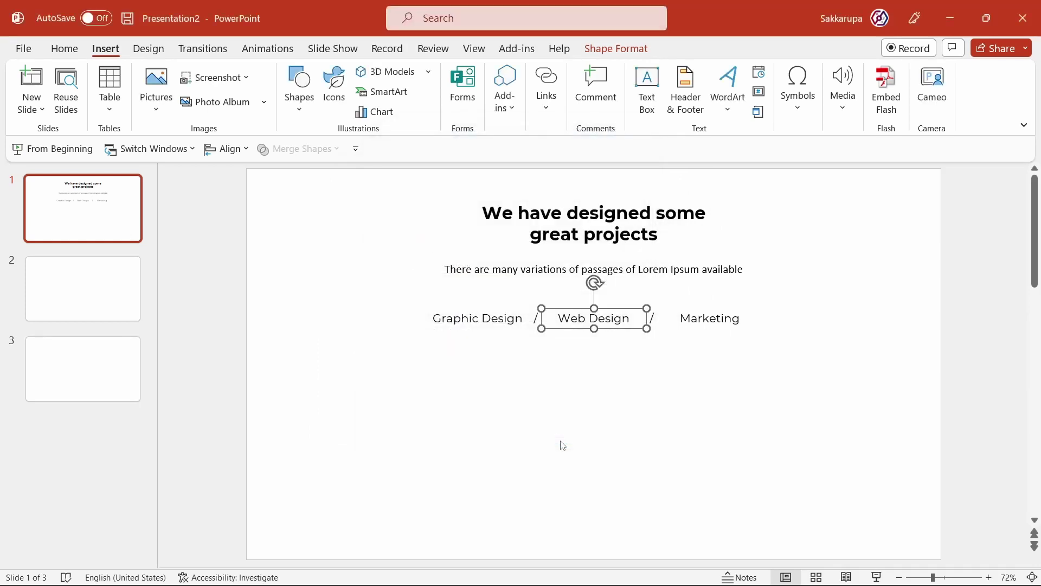
- Give the Marketing label an action hyperlink to Slide 3
{"action": "left_click", "coordinate": [706, 334]}
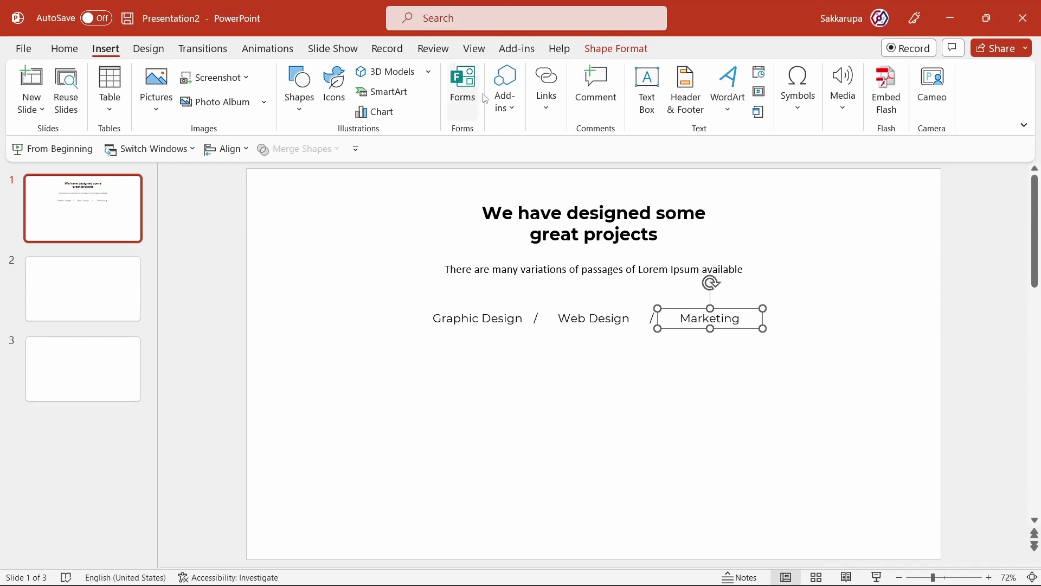
{"action": "left_click", "coordinate": [539, 106]}
{"action": "left_click", "coordinate": [601, 163]}
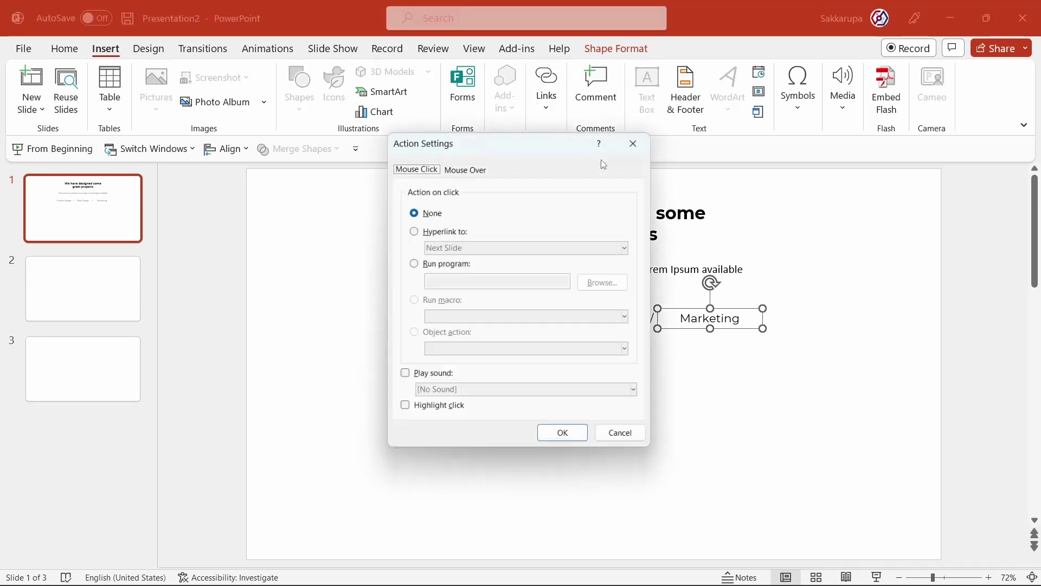
{"action": "left_click", "coordinate": [467, 230]}
{"action": "left_click", "coordinate": [473, 248]}
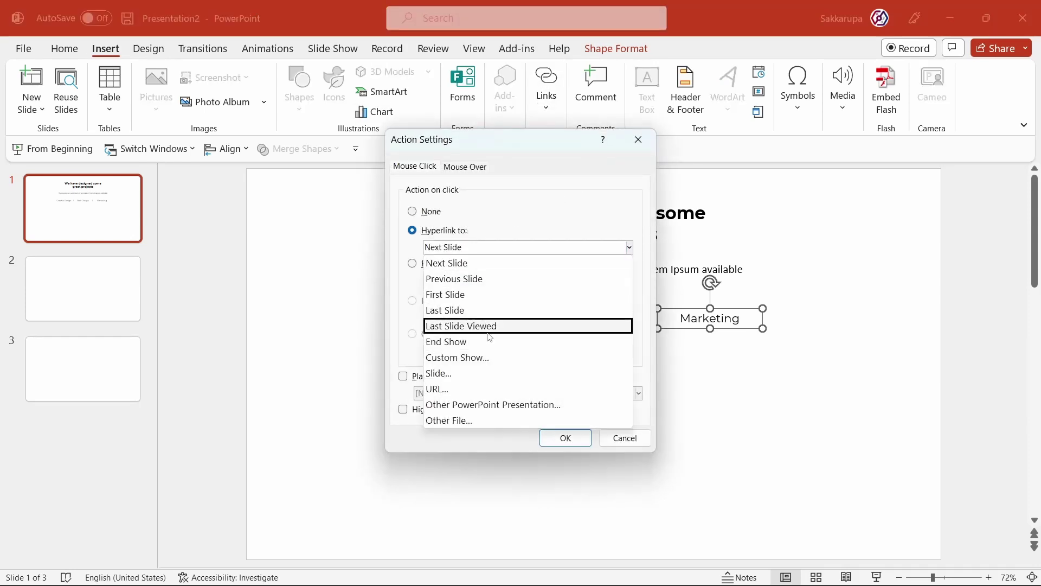
{"action": "left_click", "coordinate": [507, 372]}
{"action": "left_click", "coordinate": [363, 244]}
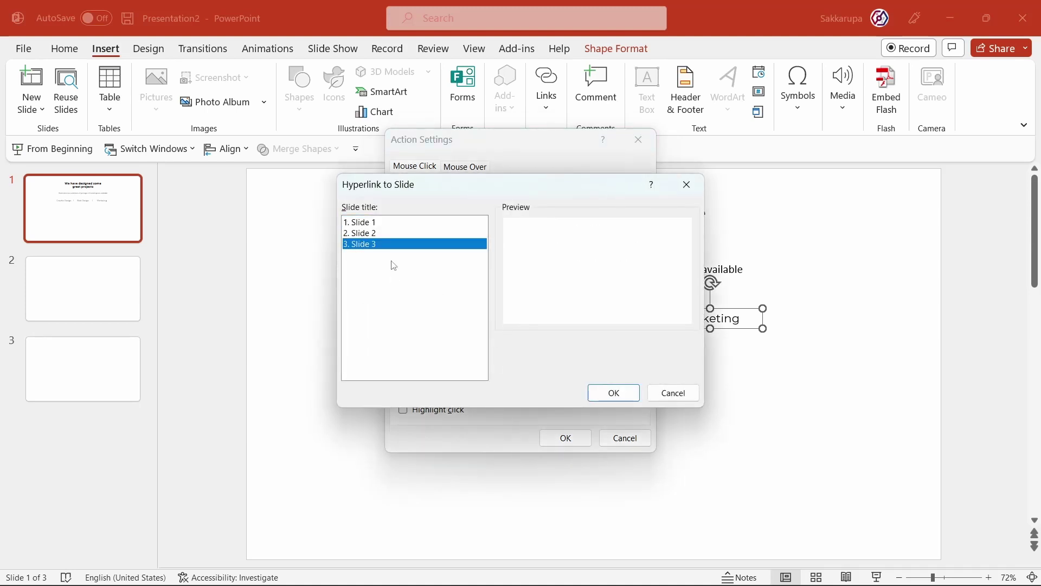
{"action": "left_click", "coordinate": [615, 394]}
{"action": "left_click", "coordinate": [573, 443]}
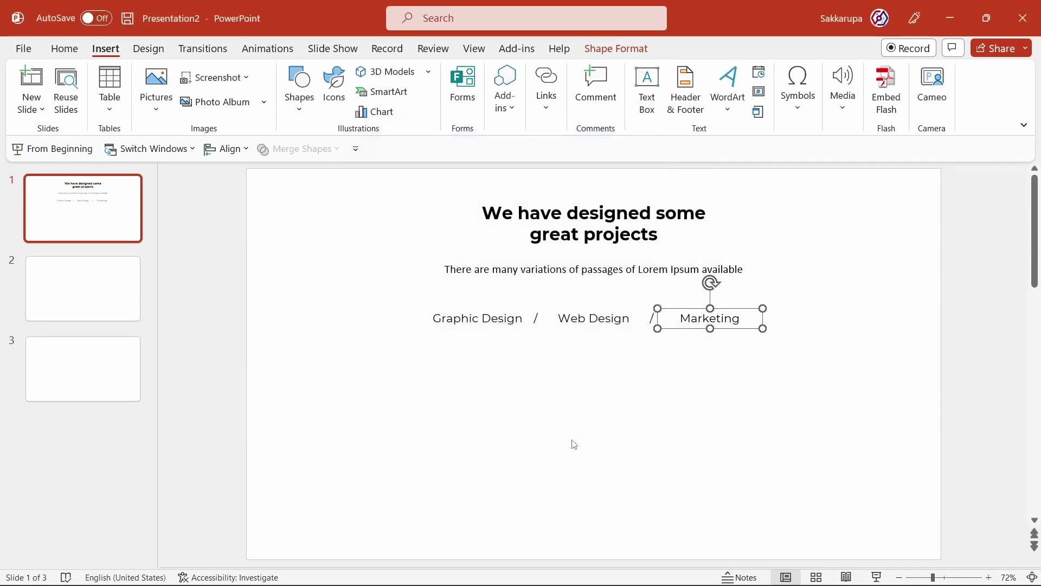
- Trim the Web Design and Marketing boxes to fit their text and select the five-box row
{"action": "mouse_move", "coordinate": [593, 318]}
{"action": "left_click", "coordinate": [579, 322]}
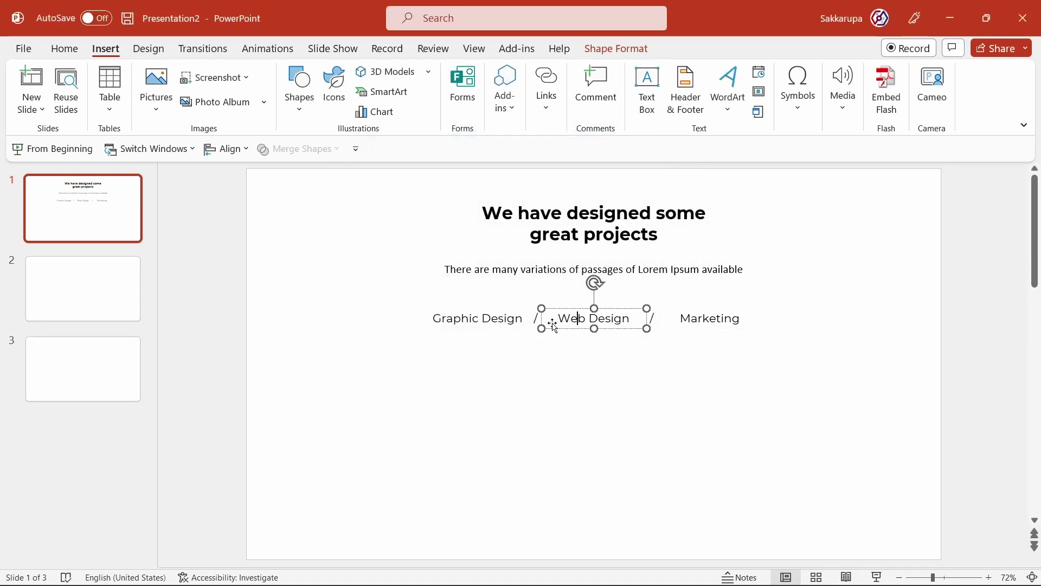
{"action": "left_click_drag", "start_coordinate": [645, 332], "coordinate": [628, 330]}
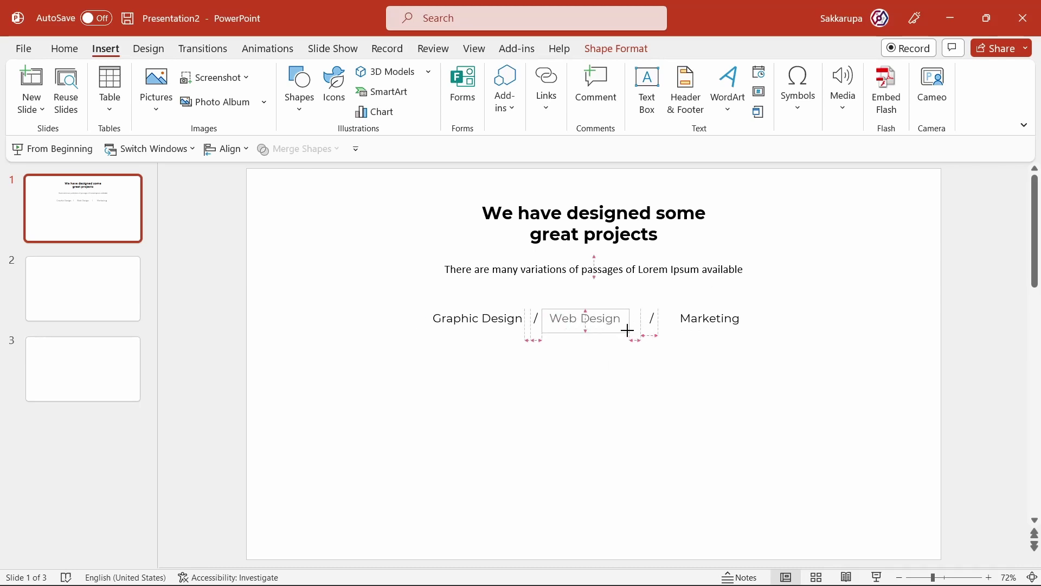
{"action": "left_click", "coordinate": [695, 324]}
{"action": "left_click_drag", "start_coordinate": [767, 325], "coordinate": [741, 327]}
{"action": "left_click", "coordinate": [516, 319]}
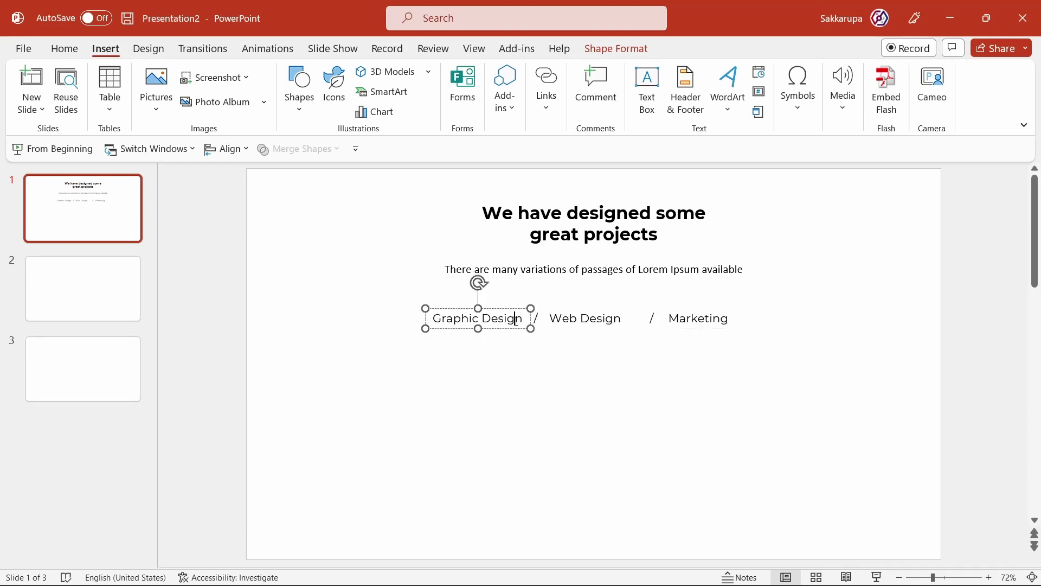
{"action": "left_click_drag", "start_coordinate": [369, 286], "coordinate": [658, 361]}
{"action": "key", "text": "ctrl+z"}
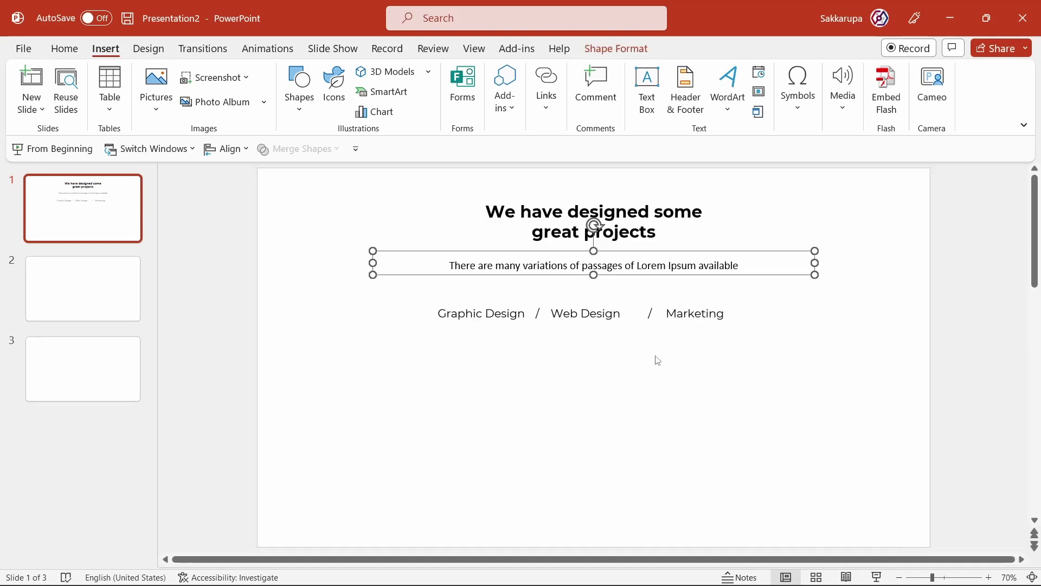
{"action": "left_click_drag", "start_coordinate": [391, 296], "coordinate": [790, 389]}
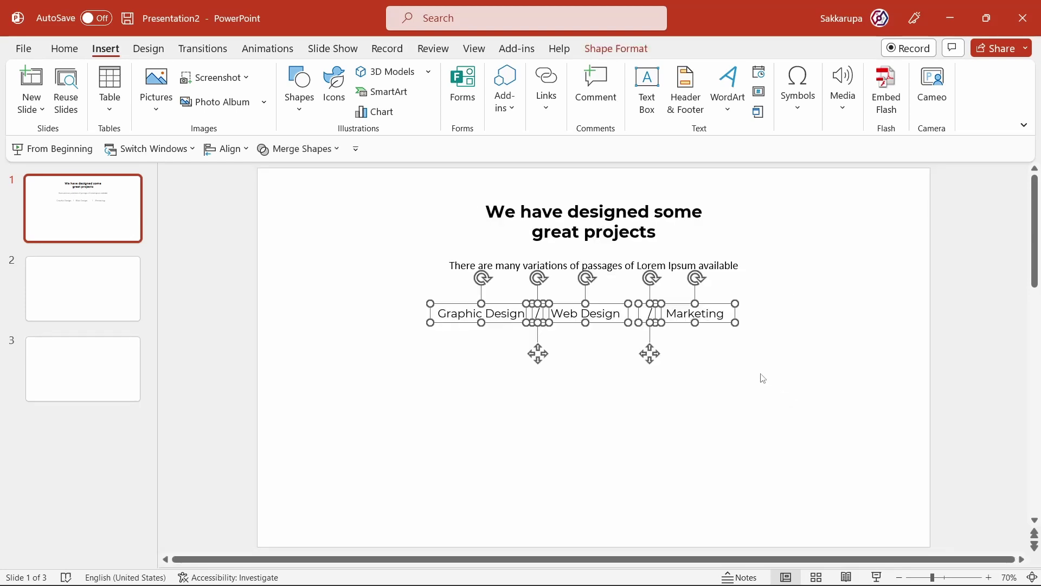
- Distribute the row evenly, group it, and centre the group horizontally on the slide
{"action": "left_click", "coordinate": [226, 149]}
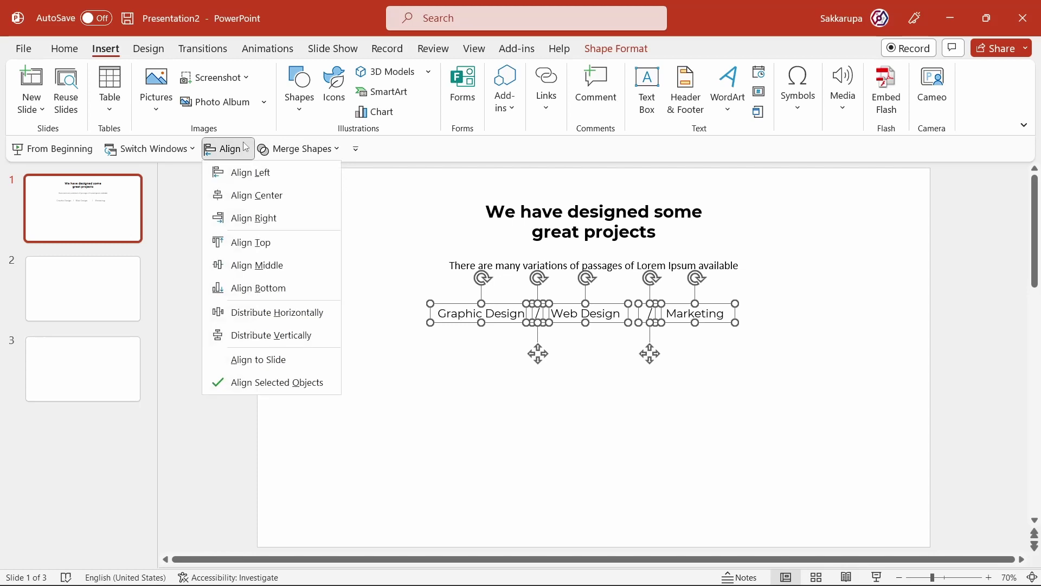
{"action": "left_click", "coordinate": [320, 310]}
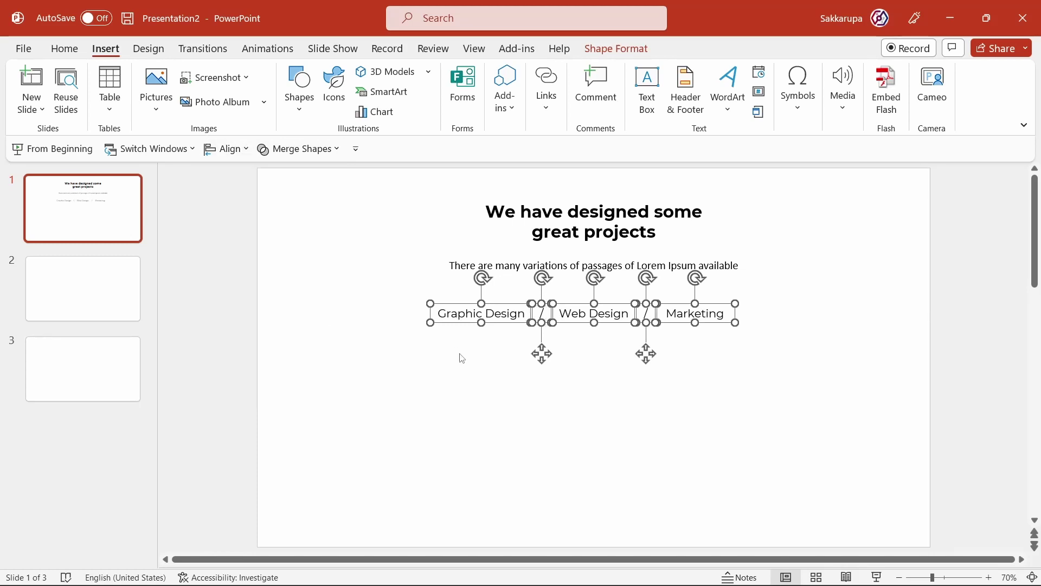
{"action": "left_click_drag", "start_coordinate": [465, 326], "coordinate": [486, 335]}
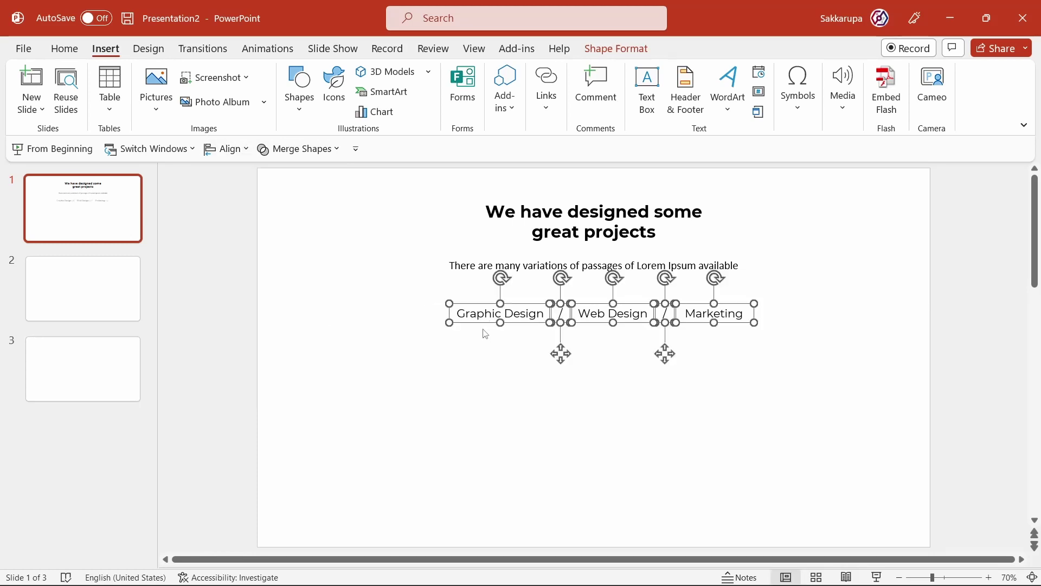
{"action": "key", "text": "ctrl+g"}
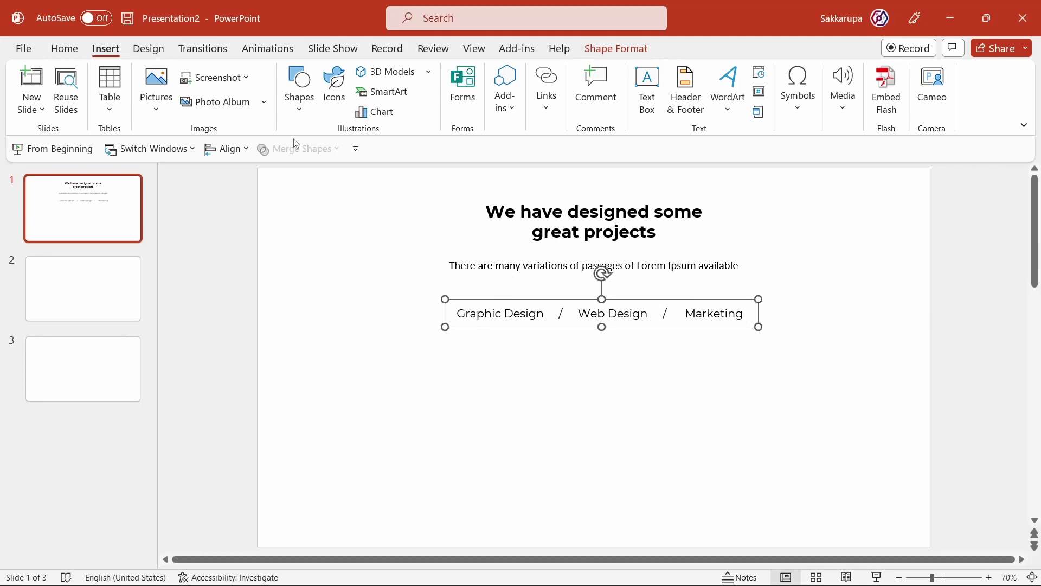
{"action": "left_click", "coordinate": [226, 148]}
{"action": "left_click", "coordinate": [255, 196]}
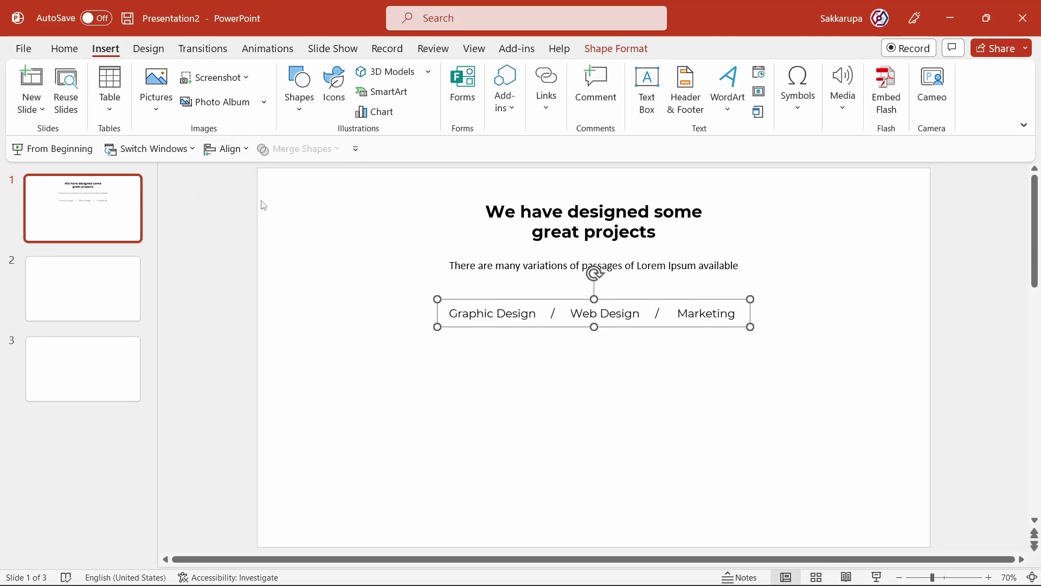
{"action": "left_click", "coordinate": [263, 205]}
{"action": "left_click", "coordinate": [470, 313]}
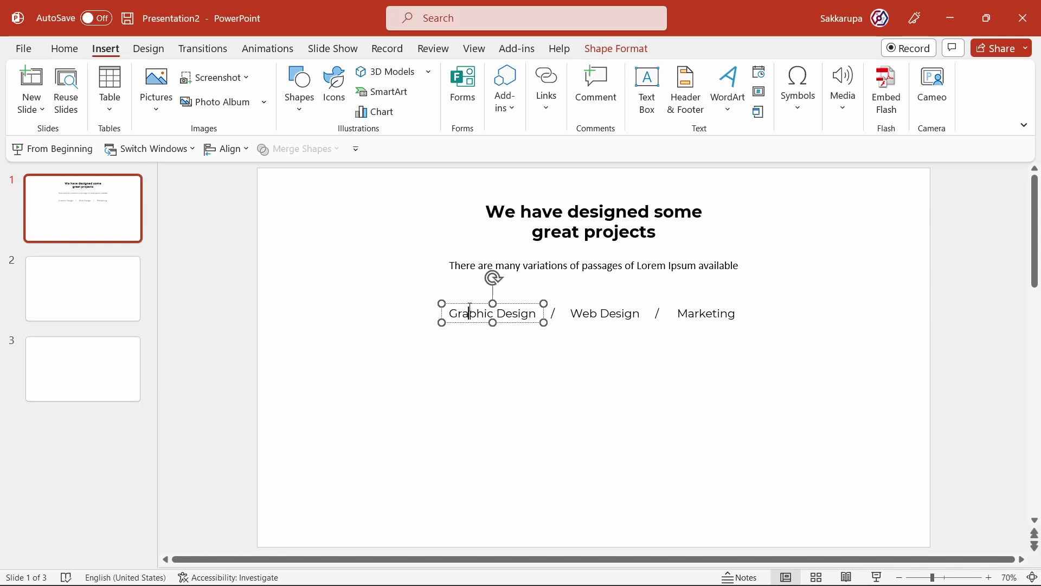
- Colour the Web Design and Marketing labels grey so Graphic Design stays dark
{"action": "left_click", "coordinate": [607, 314]}
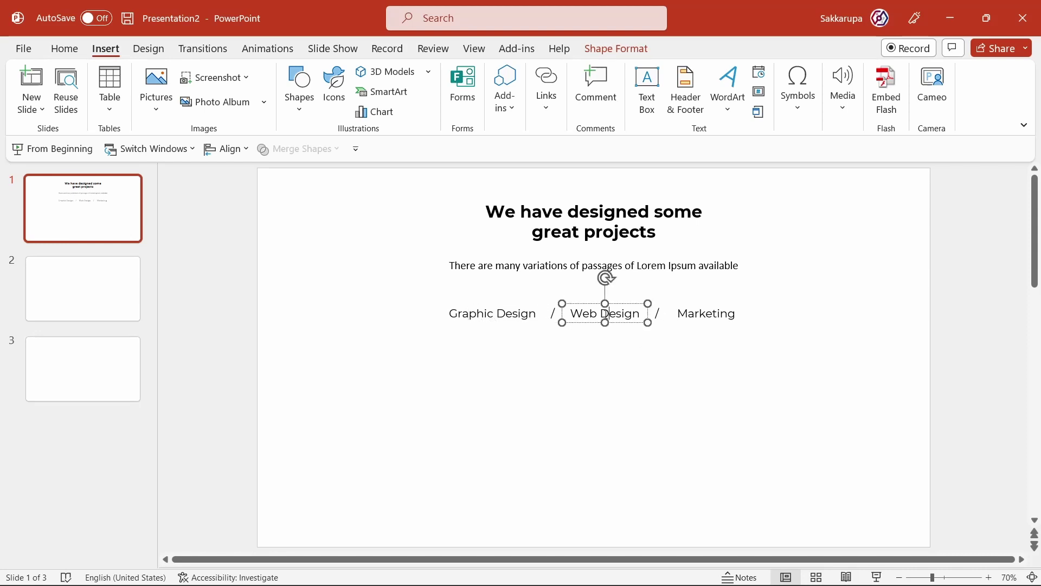
{"action": "left_click", "coordinate": [713, 315], "text": "shift"}
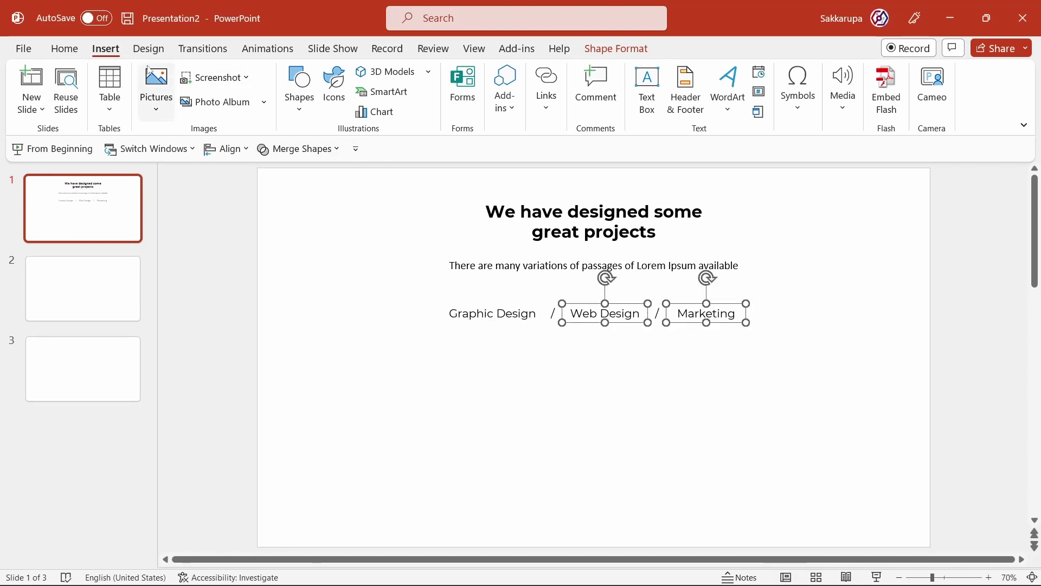
{"action": "left_click", "coordinate": [64, 50]}
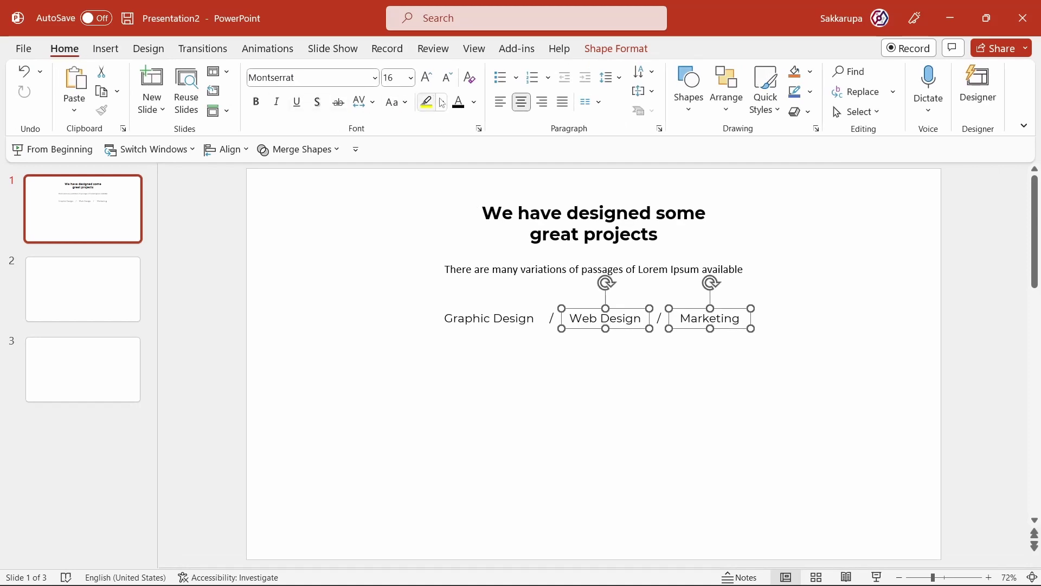
{"action": "left_click", "coordinate": [473, 110]}
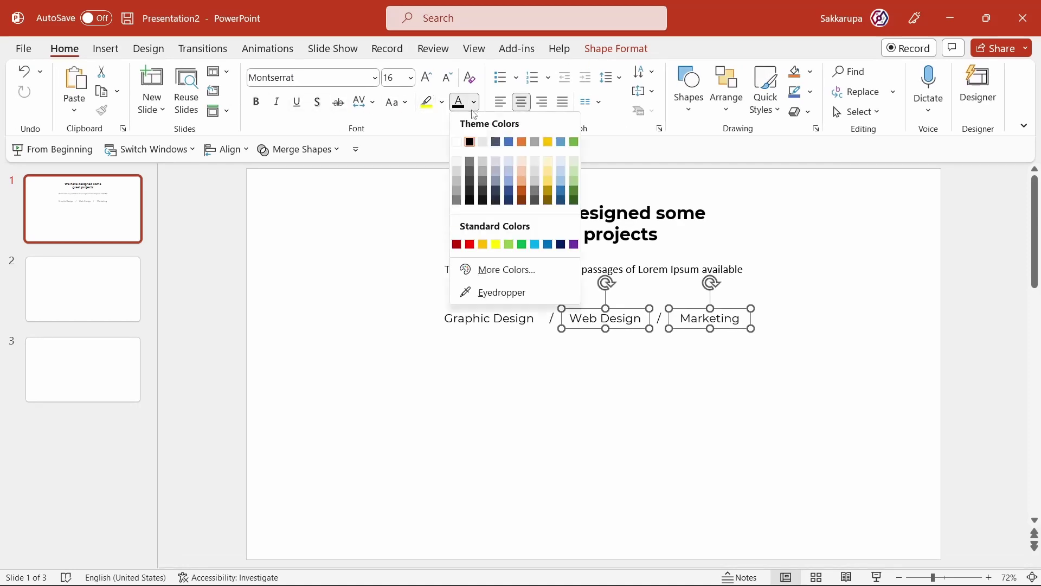
{"action": "left_click", "coordinate": [470, 166]}
{"action": "left_click", "coordinate": [365, 278]}
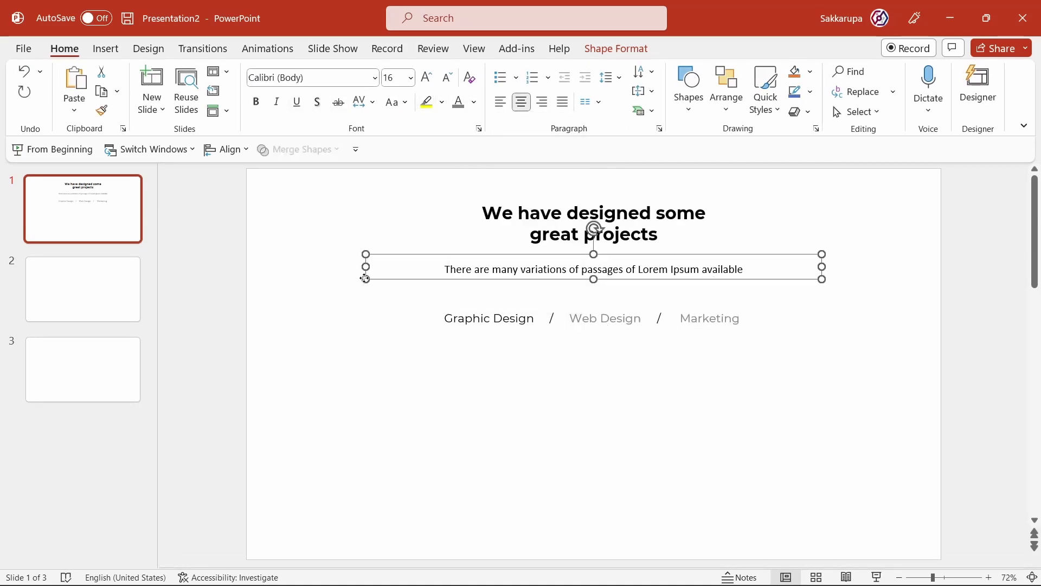
{"action": "left_click", "coordinate": [374, 317]}
- Draw a short line under Graphic Design, make it black at 2¼ pt, and centre it
{"action": "left_click", "coordinate": [688, 87]}
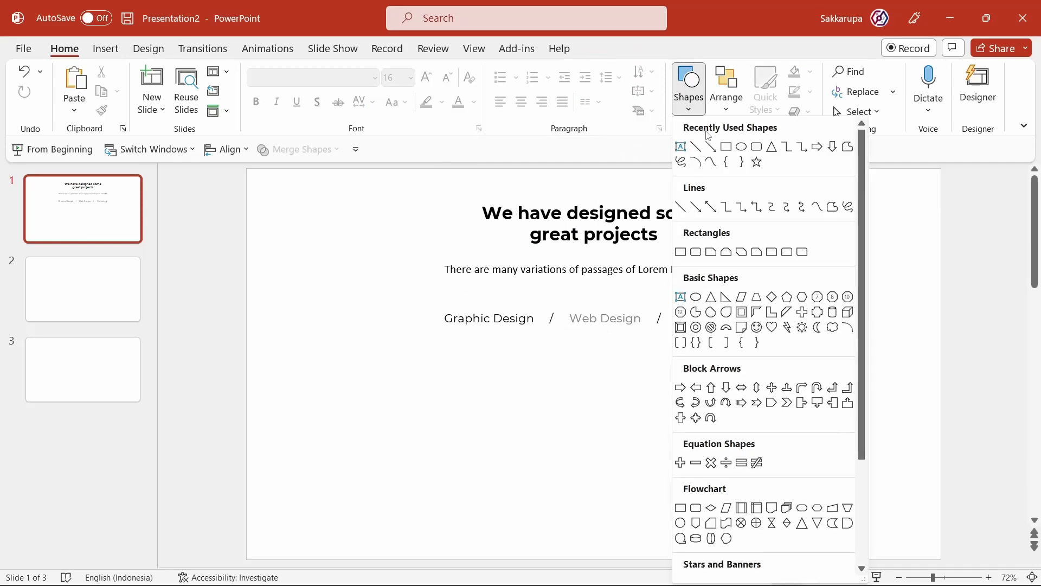
{"action": "left_click", "coordinate": [697, 147]}
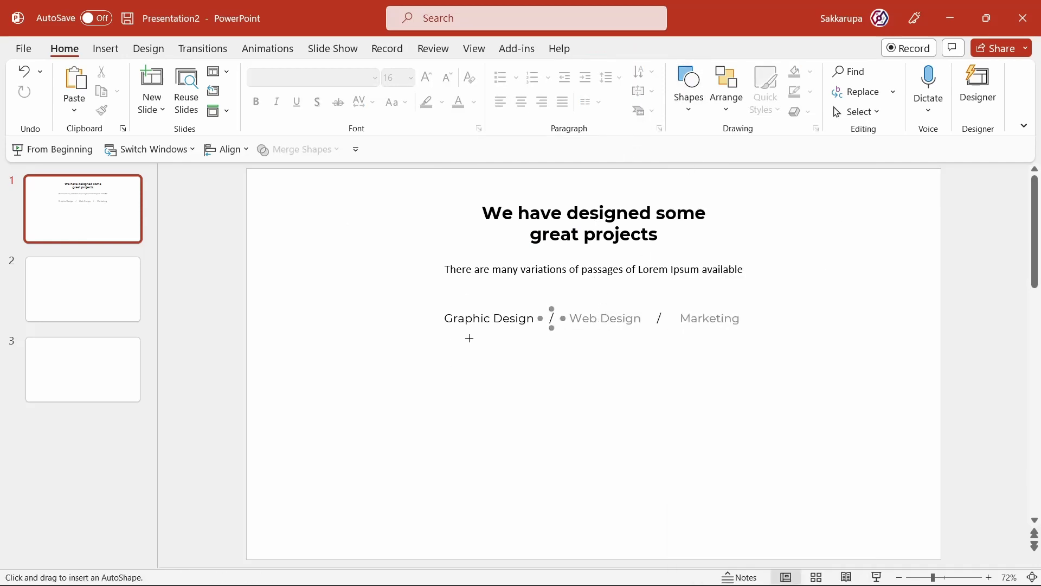
{"action": "left_click_drag", "start_coordinate": [469, 337], "coordinate": [505, 337]}
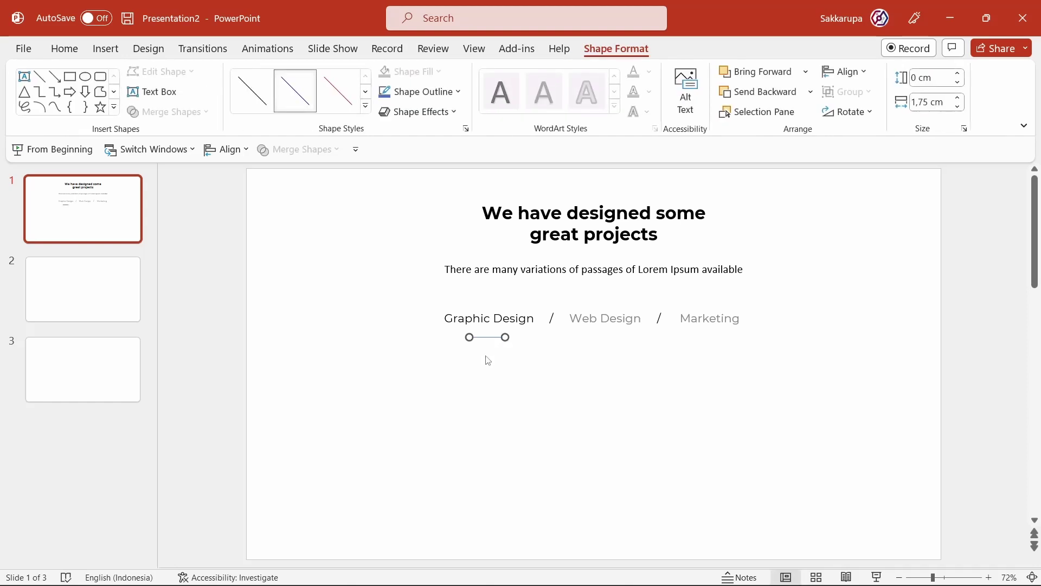
{"action": "left_click", "coordinate": [429, 98]}
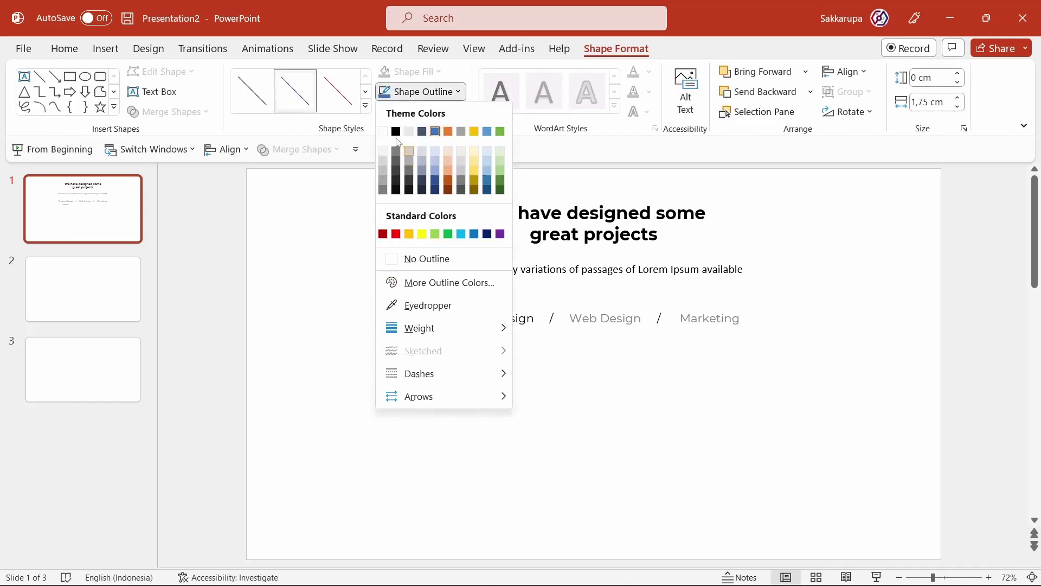
{"action": "left_click", "coordinate": [394, 137]}
{"action": "left_click", "coordinate": [423, 91]}
{"action": "mouse_move", "coordinate": [419, 328]}
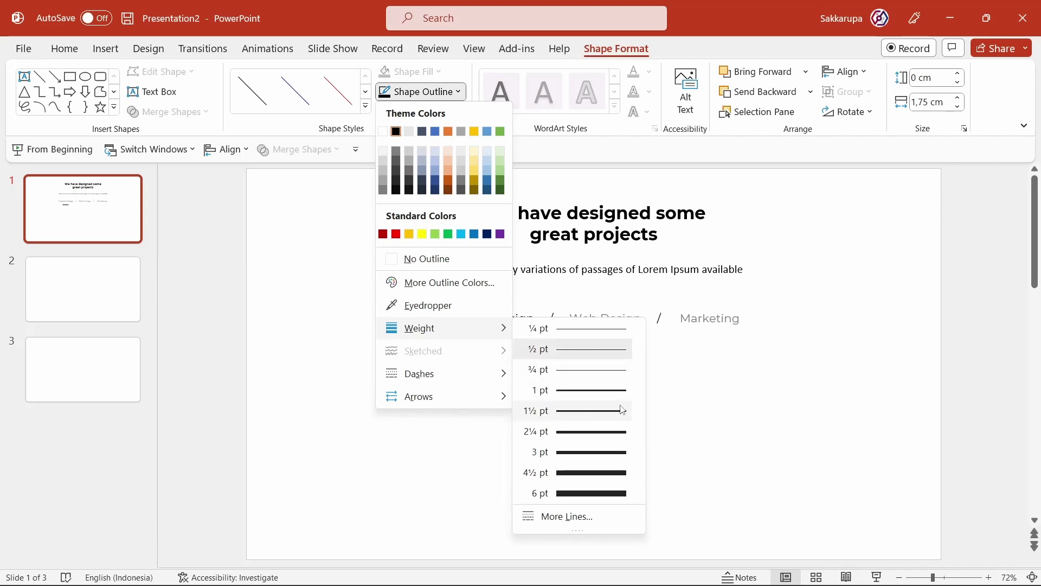
{"action": "left_click", "coordinate": [607, 430]}
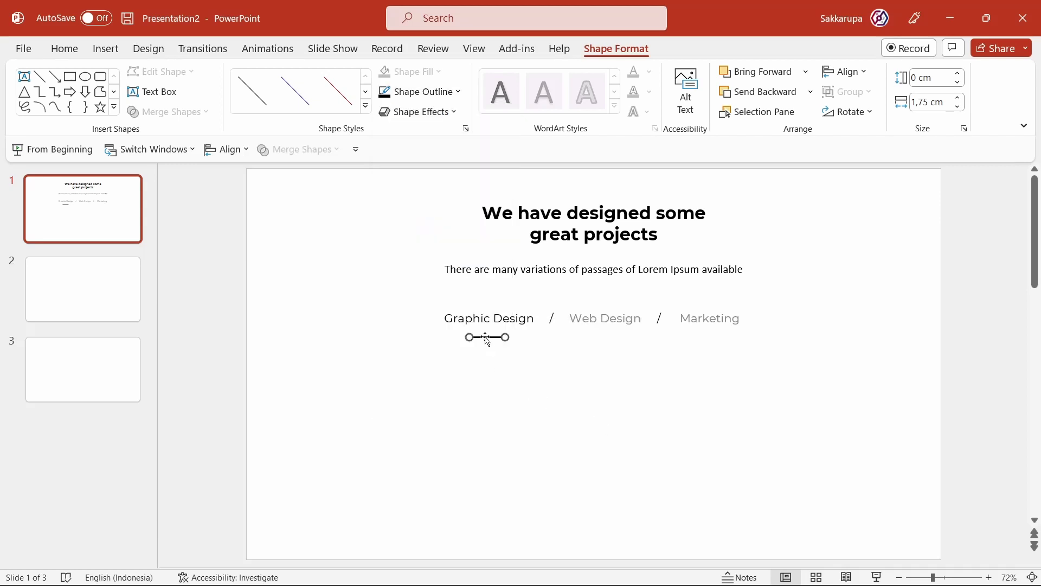
{"action": "left_click_drag", "start_coordinate": [486, 336], "coordinate": [486, 334]}
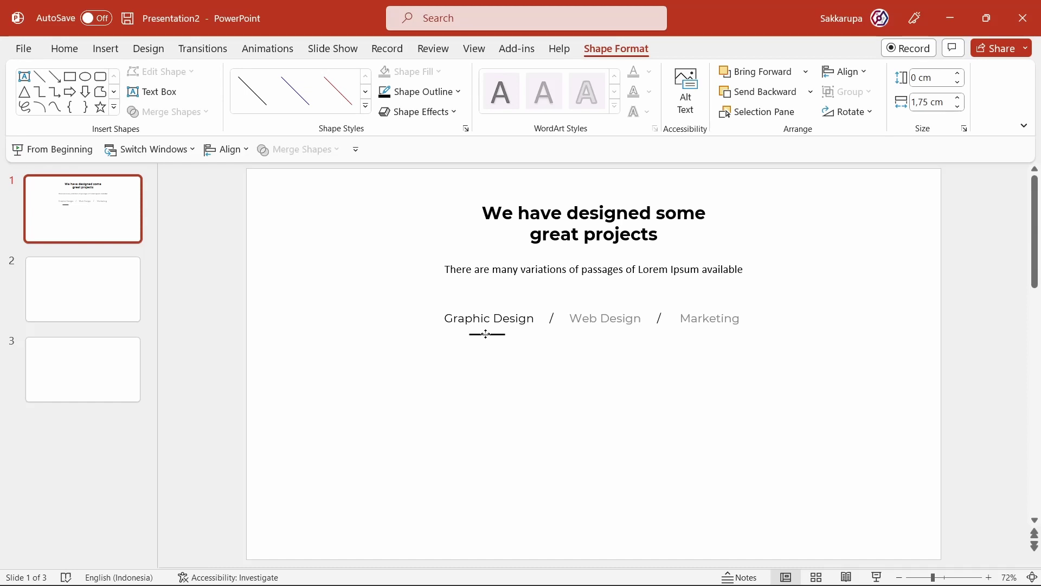
{"action": "left_click", "coordinate": [506, 361]}
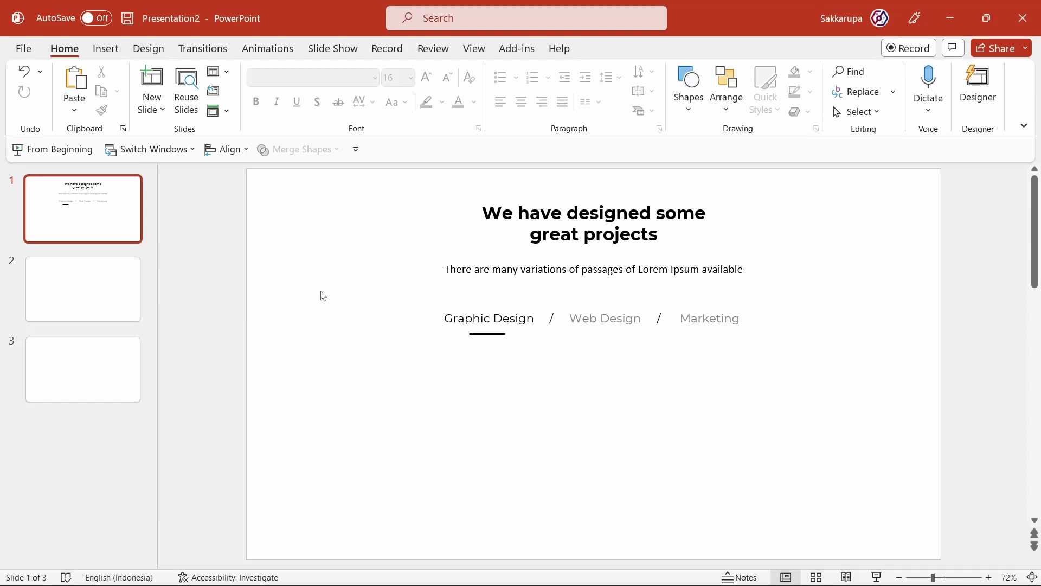
- Copy all of slide 1's tab objects and paste them onto slides 2 and 3
{"action": "key", "text": "ctrl+a"}
{"action": "key", "text": "ctrl+c"}
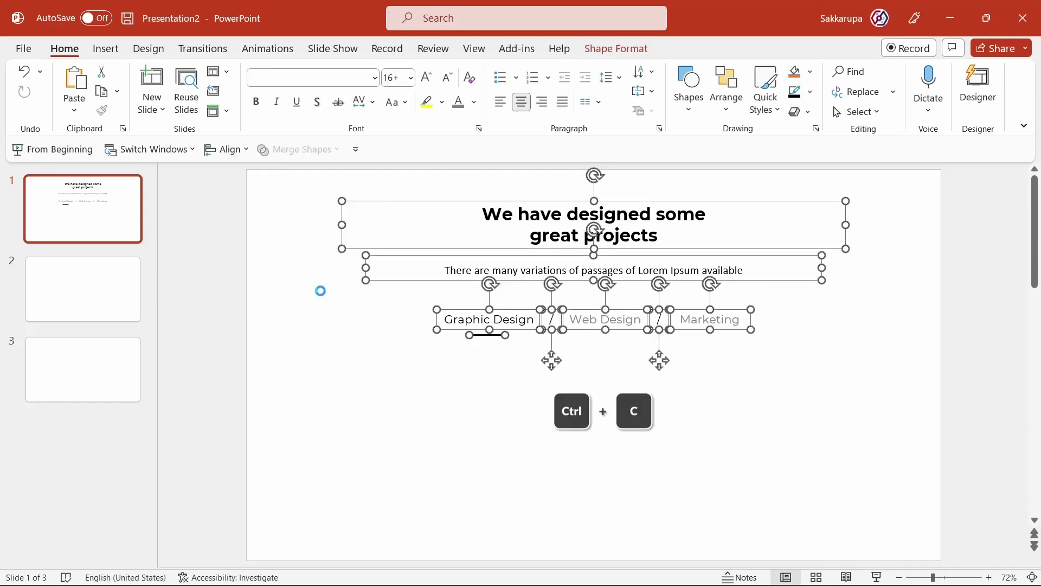
{"action": "left_click", "coordinate": [60, 300]}
{"action": "key", "text": "ctrl+v"}
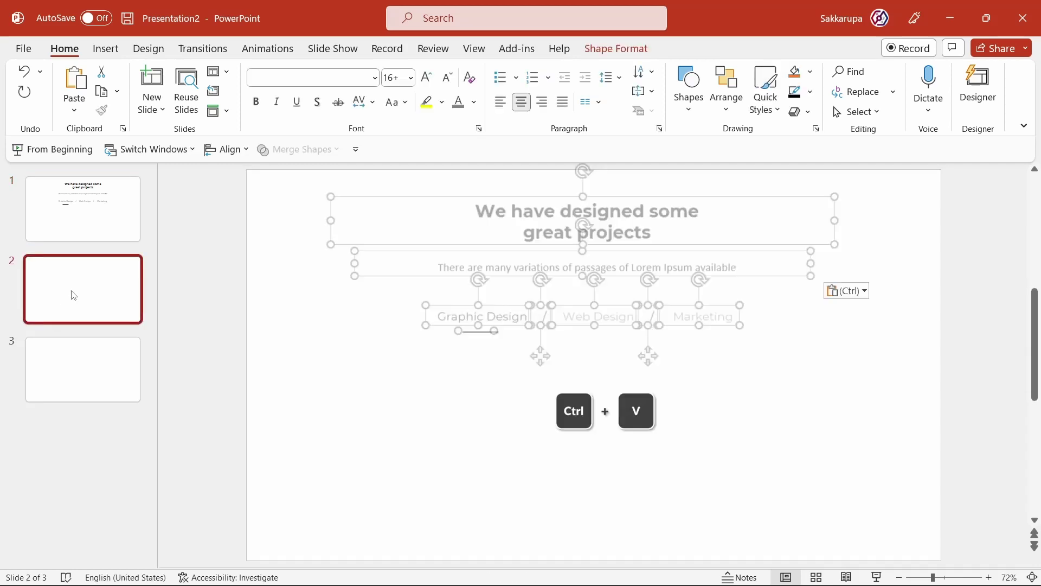
{"action": "left_click", "coordinate": [104, 362]}
{"action": "key", "text": "ctrl+v"}
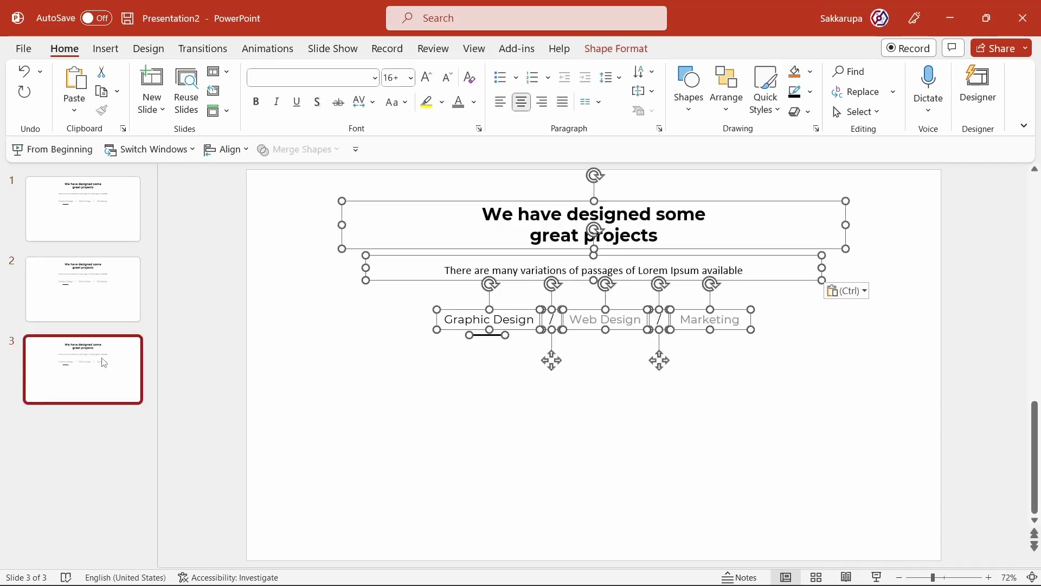
- On slide 2, move the underline under Web Design, grey Graphic Design and blacken Web Design
{"action": "left_click", "coordinate": [83, 302]}
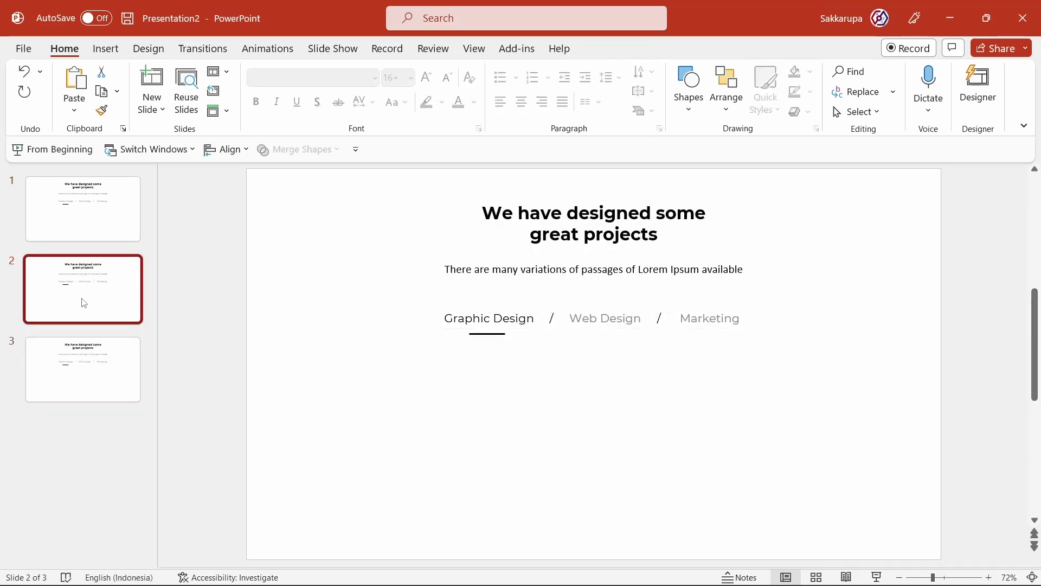
{"action": "left_click", "coordinate": [490, 334]}
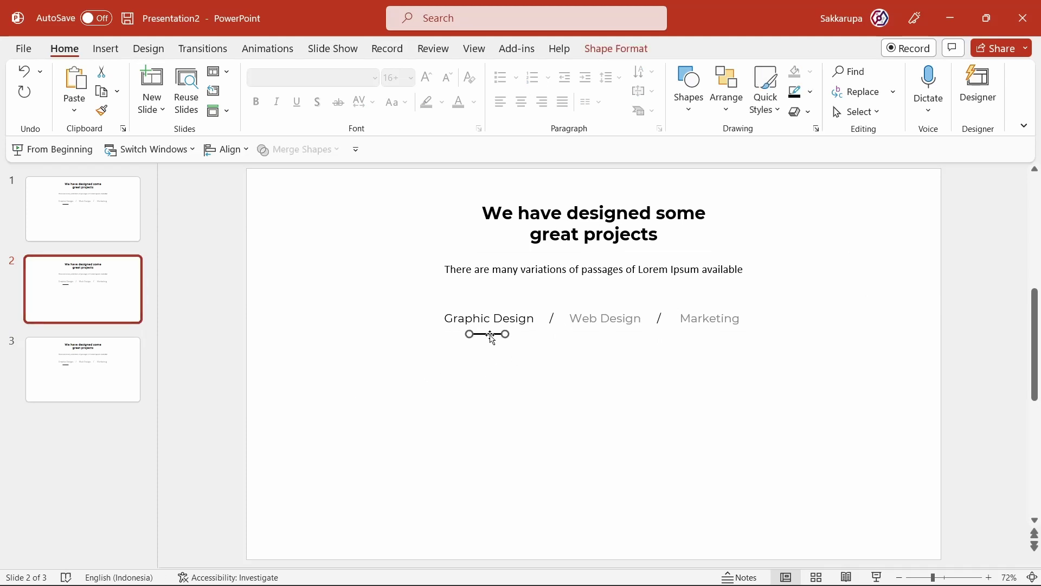
{"action": "left_click_drag", "start_coordinate": [490, 335], "coordinate": [606, 360]}
{"action": "left_click", "coordinate": [488, 319]}
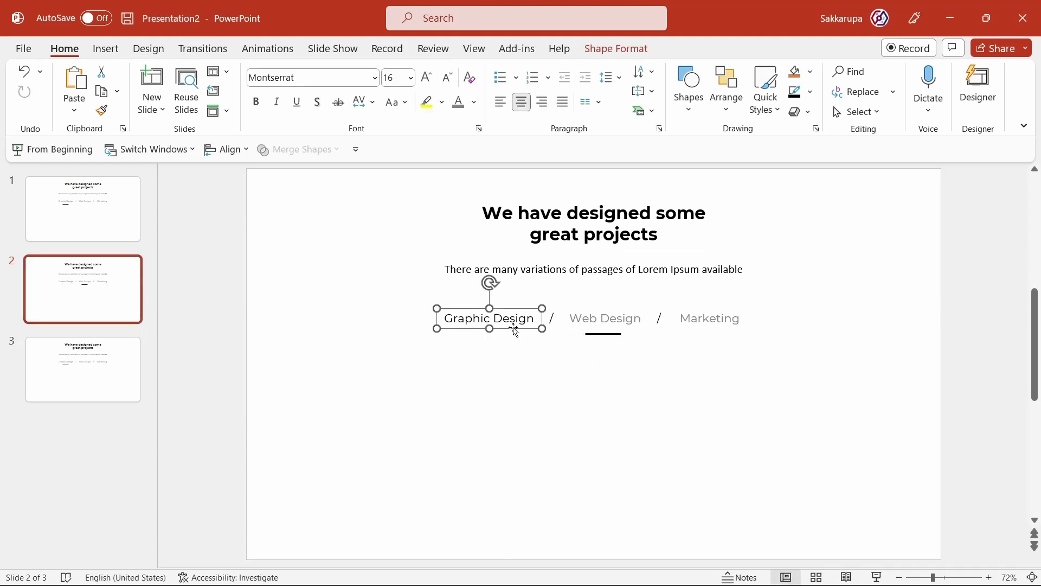
{"action": "left_click", "coordinate": [606, 318]}
{"action": "left_click", "coordinate": [474, 102]}
{"action": "left_click", "coordinate": [473, 140]}
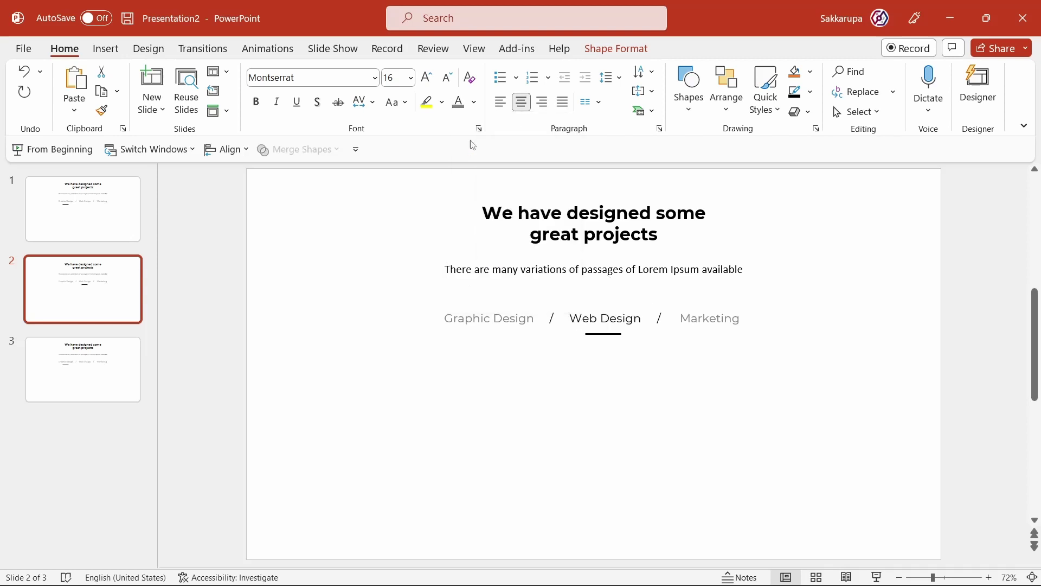
{"action": "left_click", "coordinate": [103, 360]}
- On slide 3, move the underline under Marketing, grey Graphic Design and blacken Marketing
{"action": "left_click", "coordinate": [486, 334]}
{"action": "left_click_drag", "start_coordinate": [491, 334], "coordinate": [710, 335]}
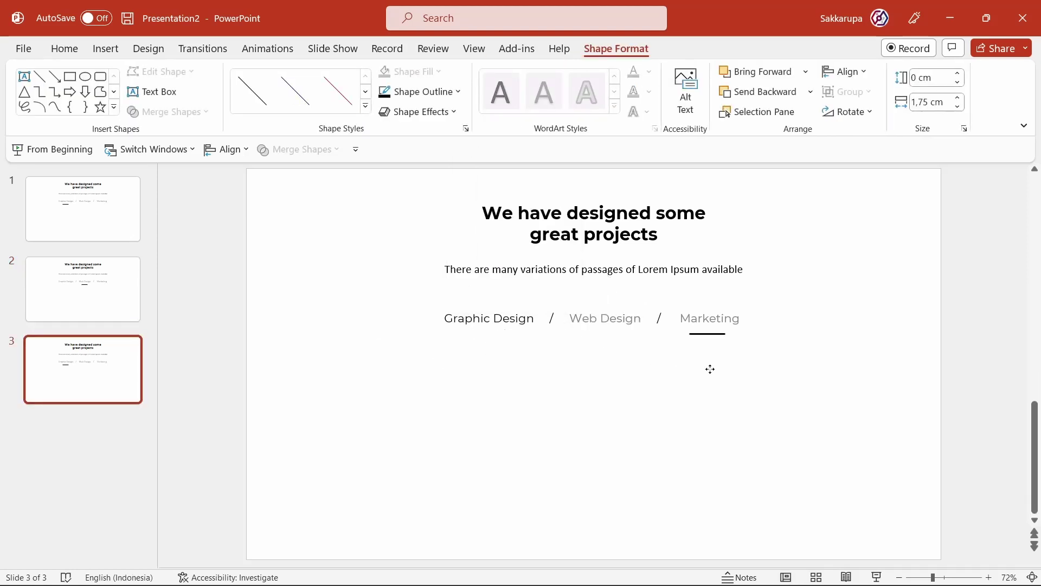
{"action": "left_click", "coordinate": [518, 320]}
{"action": "left_click", "coordinate": [64, 49]}
{"action": "left_click", "coordinate": [474, 102]}
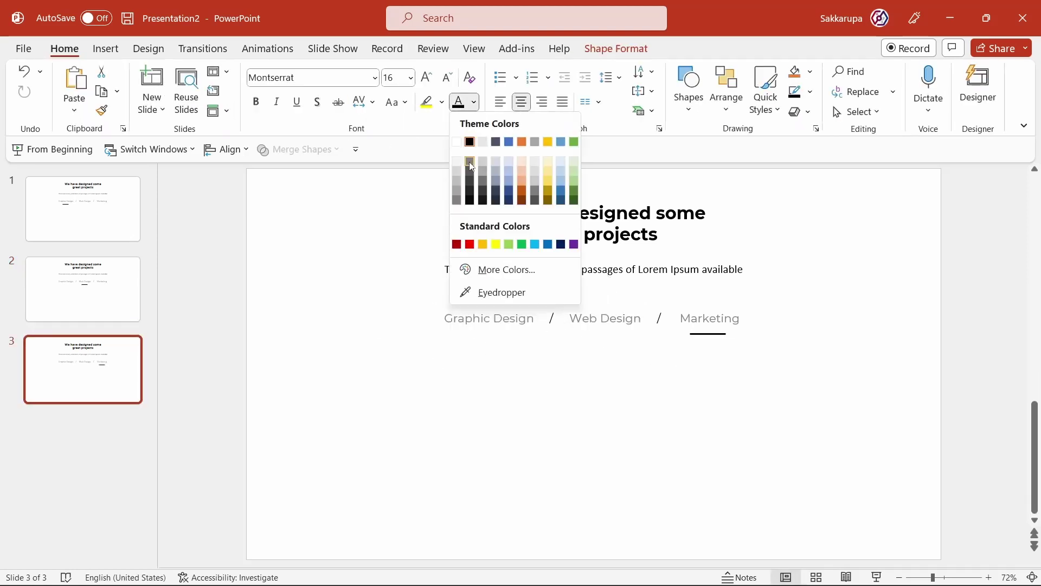
{"action": "left_click", "coordinate": [479, 163]}
{"action": "left_click", "coordinate": [710, 318]}
{"action": "left_click", "coordinate": [474, 102]}
{"action": "left_click", "coordinate": [473, 140]}
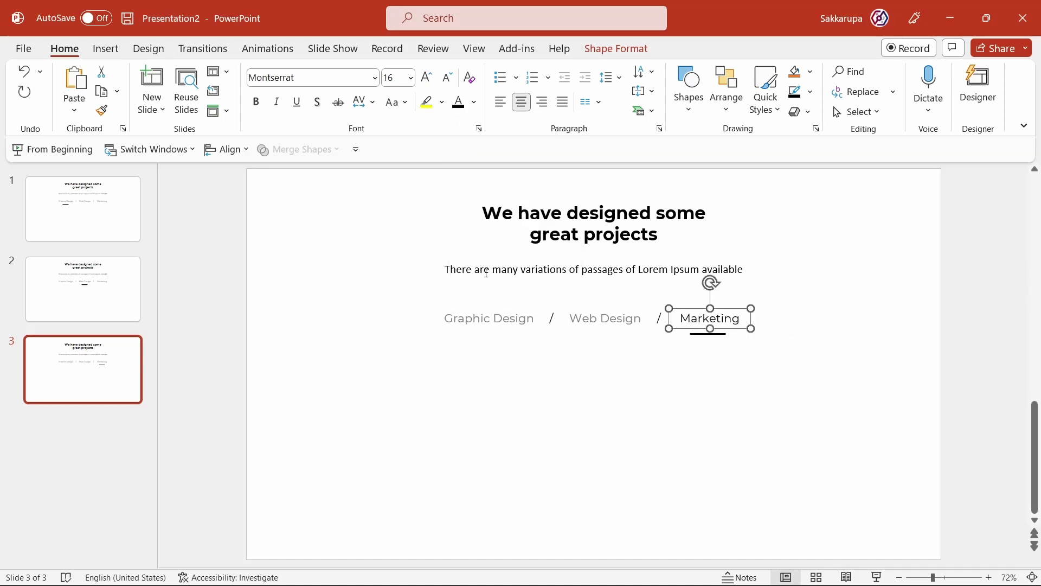
{"action": "left_click", "coordinate": [534, 382]}
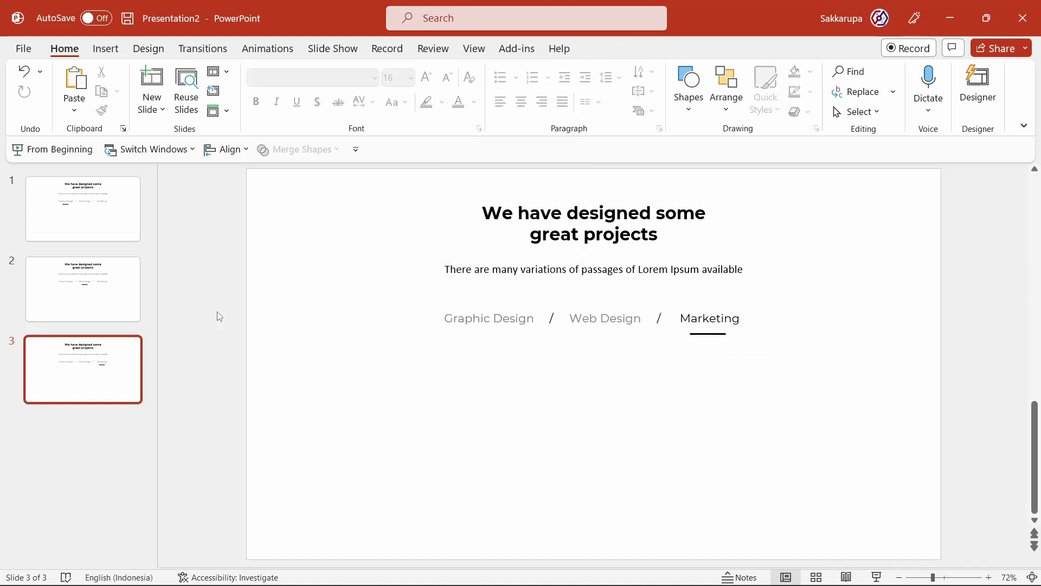
{"action": "left_click", "coordinate": [86, 214]}
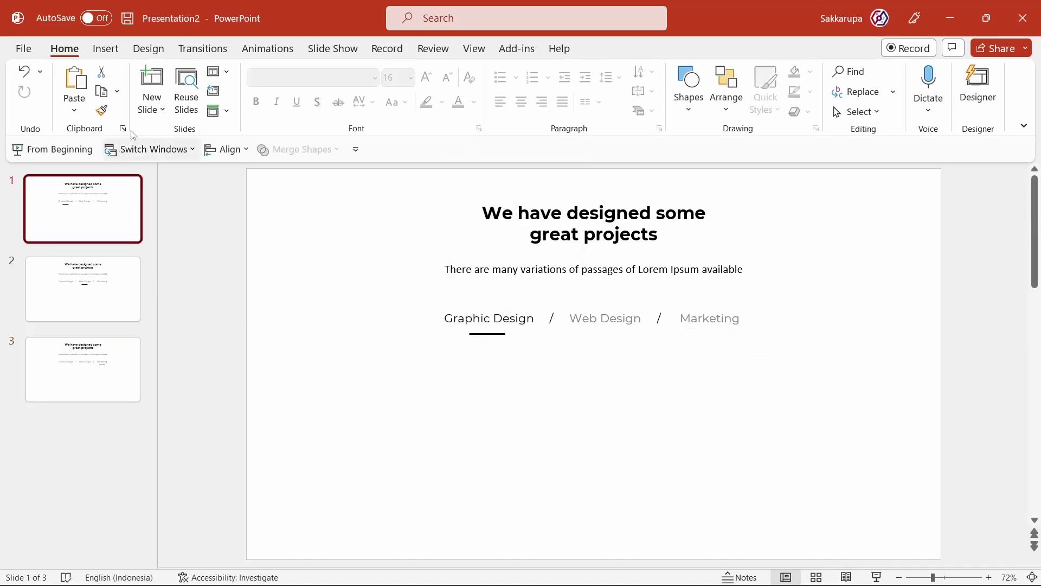
- Apply the Morph transition to every slide and start the slideshow from the first slide
{"action": "left_click", "coordinate": [194, 48]}
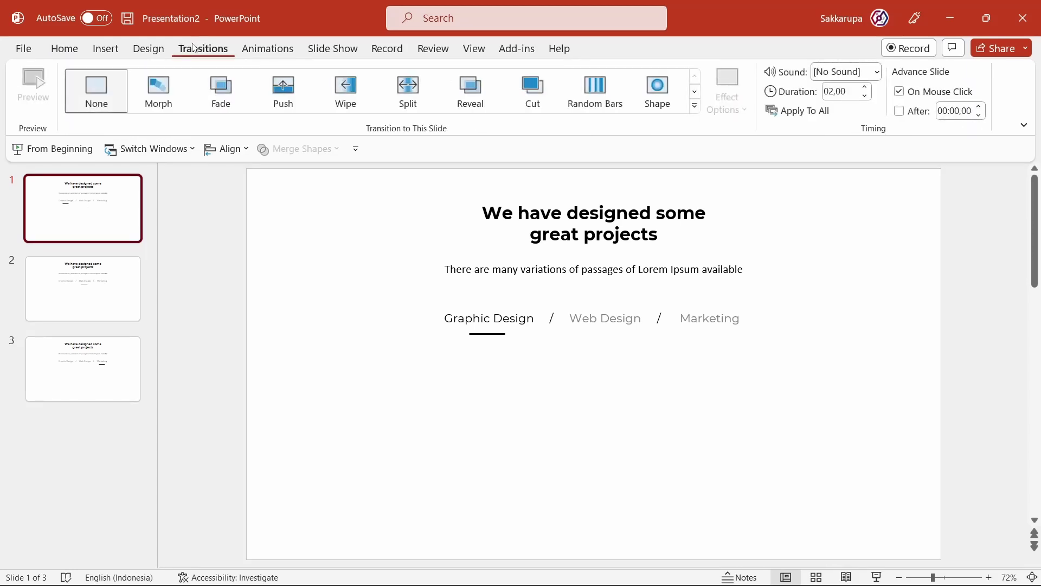
{"action": "left_click", "coordinate": [158, 100]}
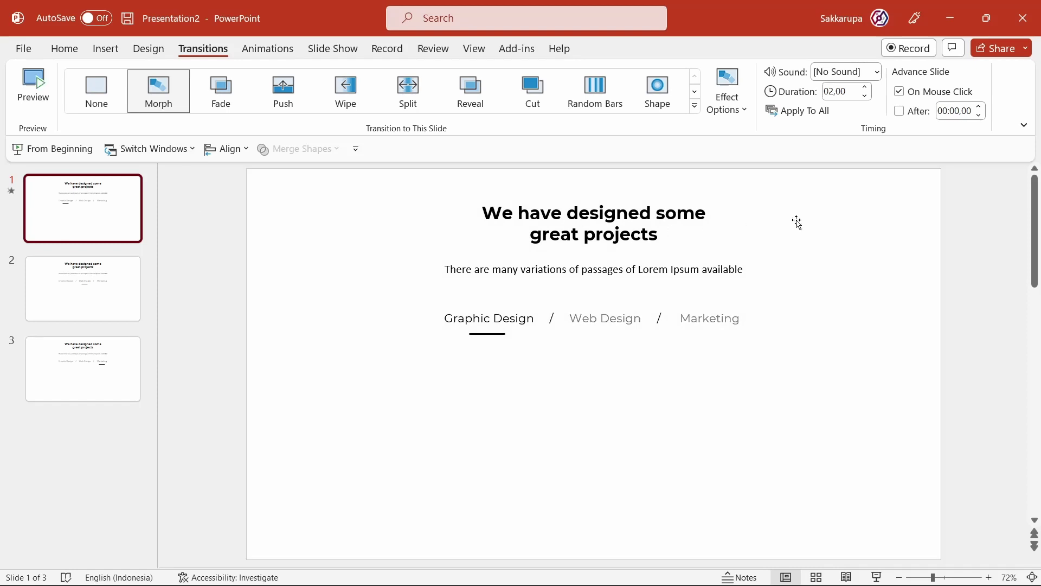
{"action": "left_click", "coordinate": [799, 111]}
{"action": "left_click", "coordinate": [52, 149]}
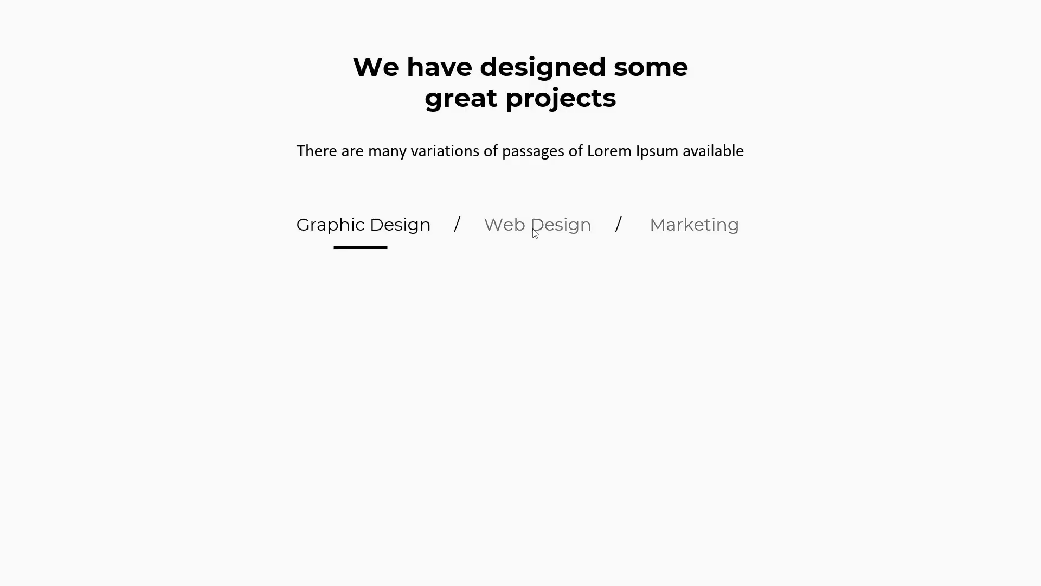
{"action": "left_click", "coordinate": [554, 230]}
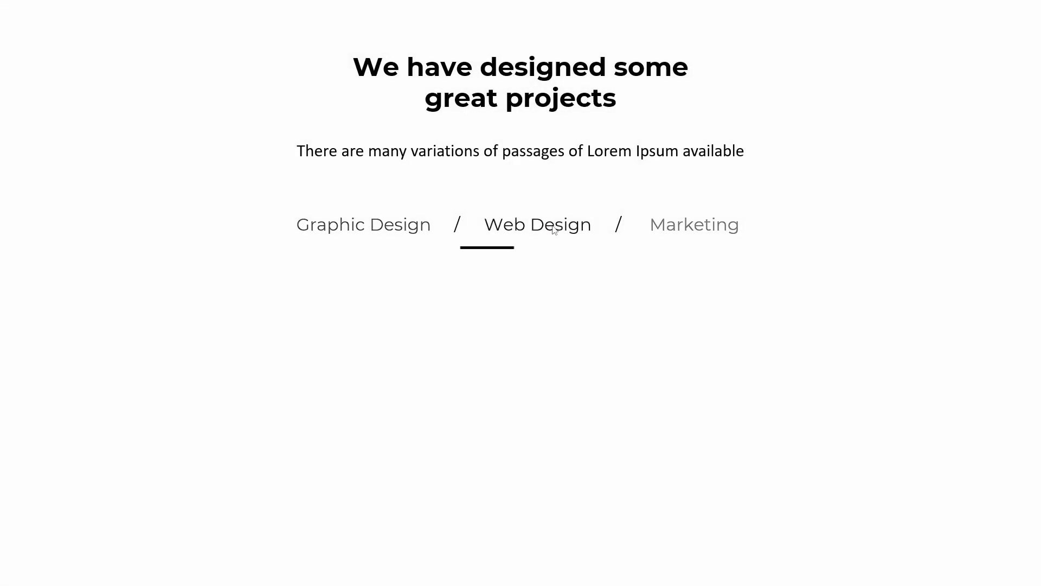
{"action": "left_click", "coordinate": [690, 227]}
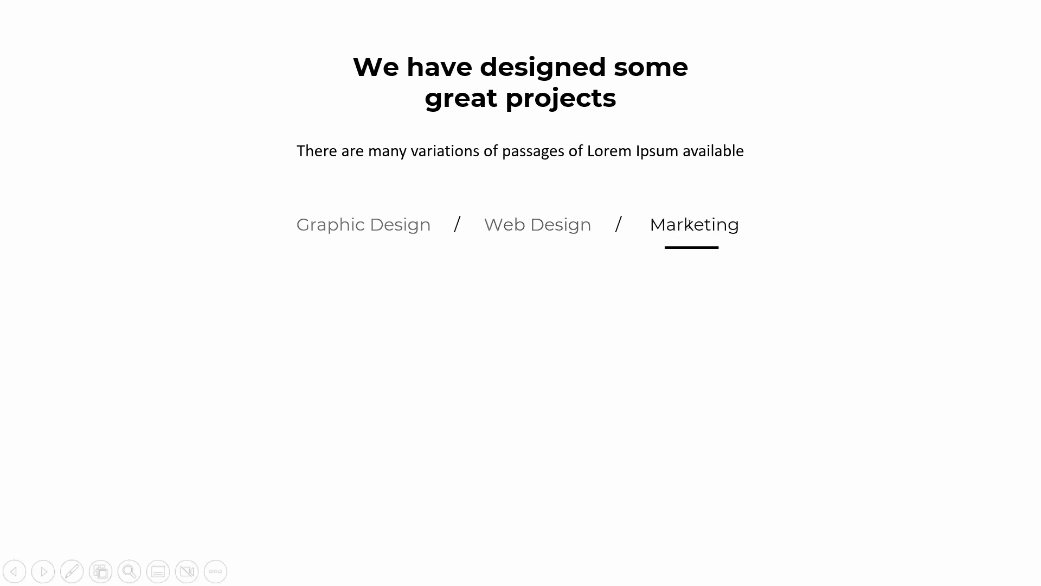
{"action": "key", "text": "Escape"}
{"action": "left_click", "coordinate": [87, 211]}
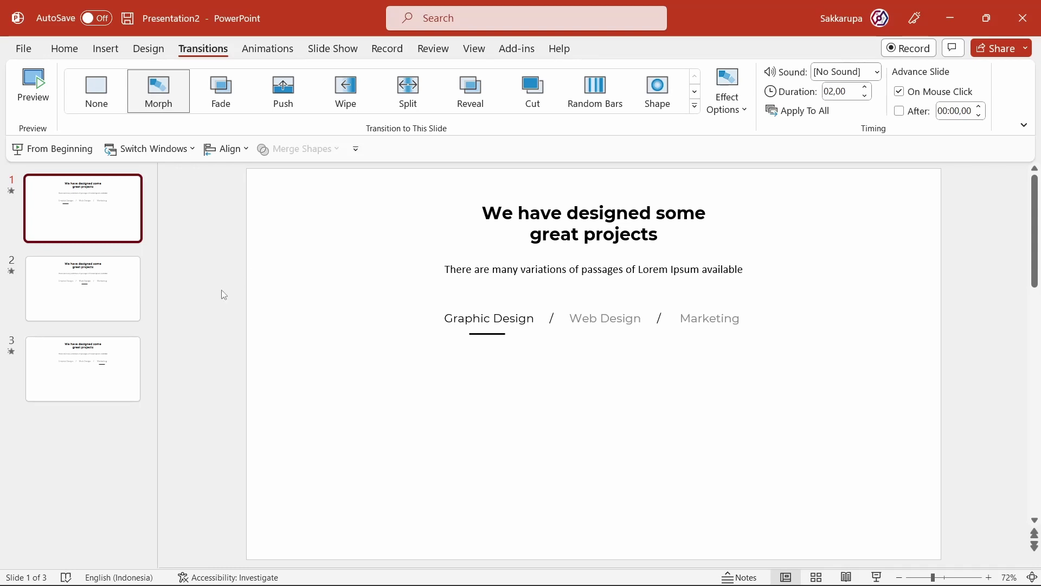
- Add slide 4 with the bedroom photo as its full picture background
{"action": "left_click", "coordinate": [118, 428]}
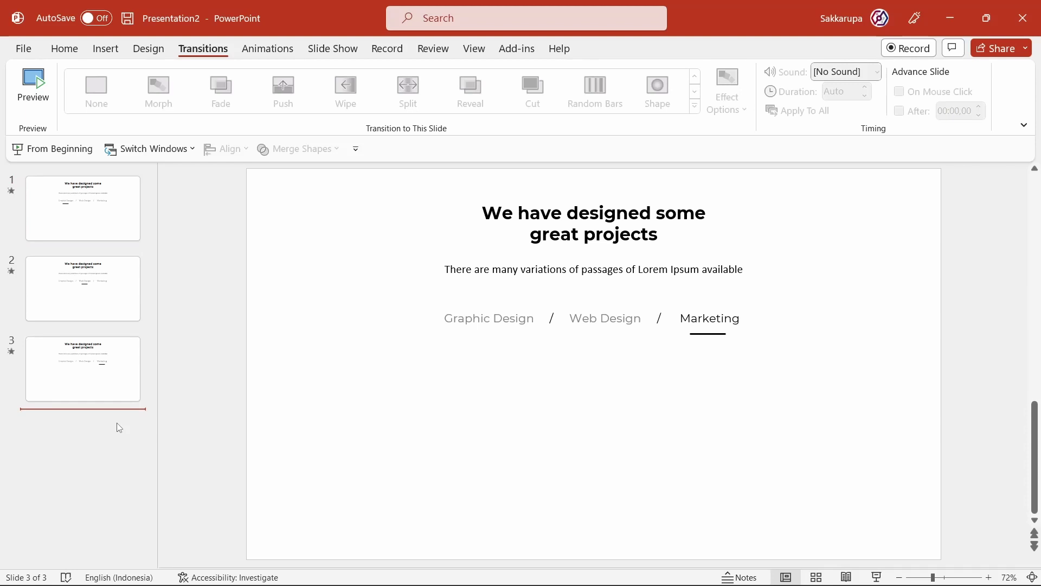
{"action": "key", "text": "Return"}
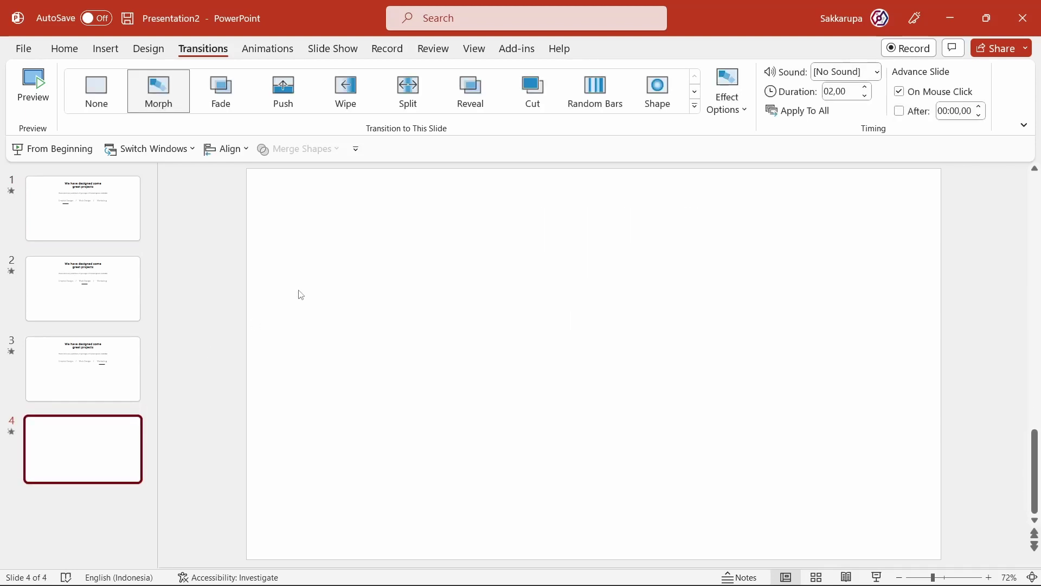
{"action": "right_click", "coordinate": [301, 295]}
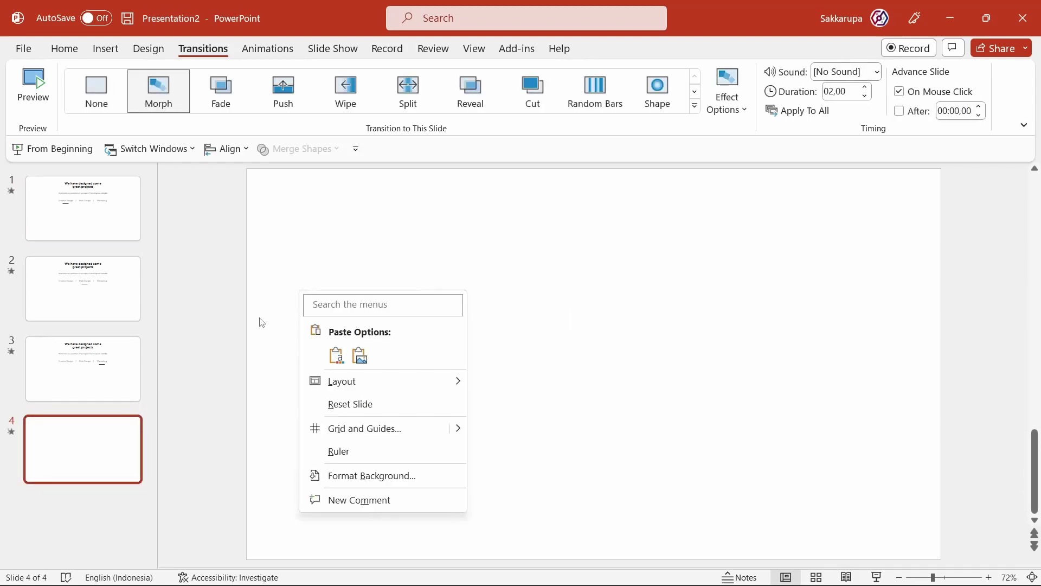
{"action": "left_click", "coordinate": [382, 484]}
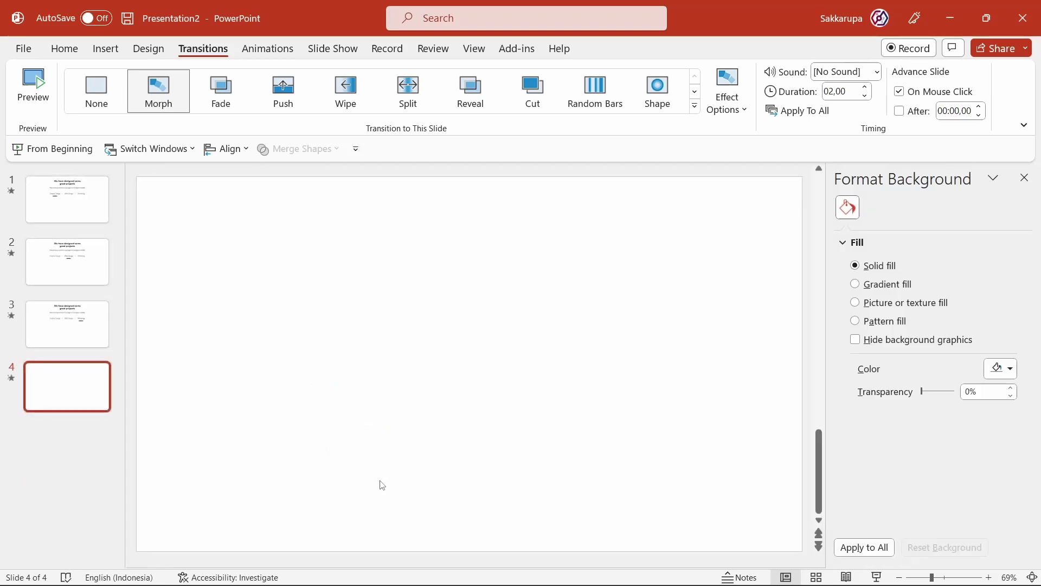
{"action": "left_click", "coordinate": [890, 304]}
{"action": "left_click", "coordinate": [878, 384]}
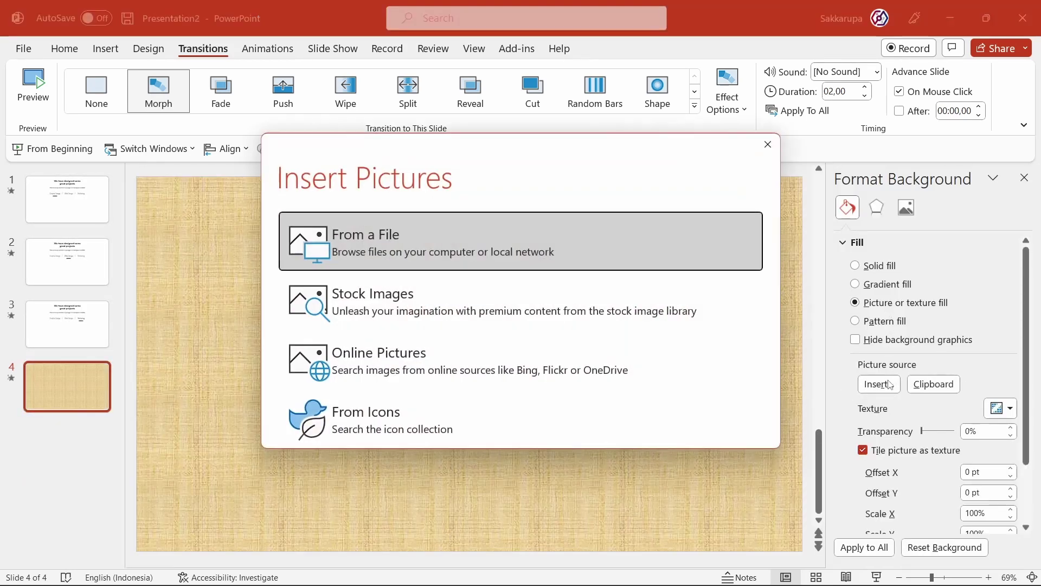
{"action": "left_click", "coordinate": [405, 242]}
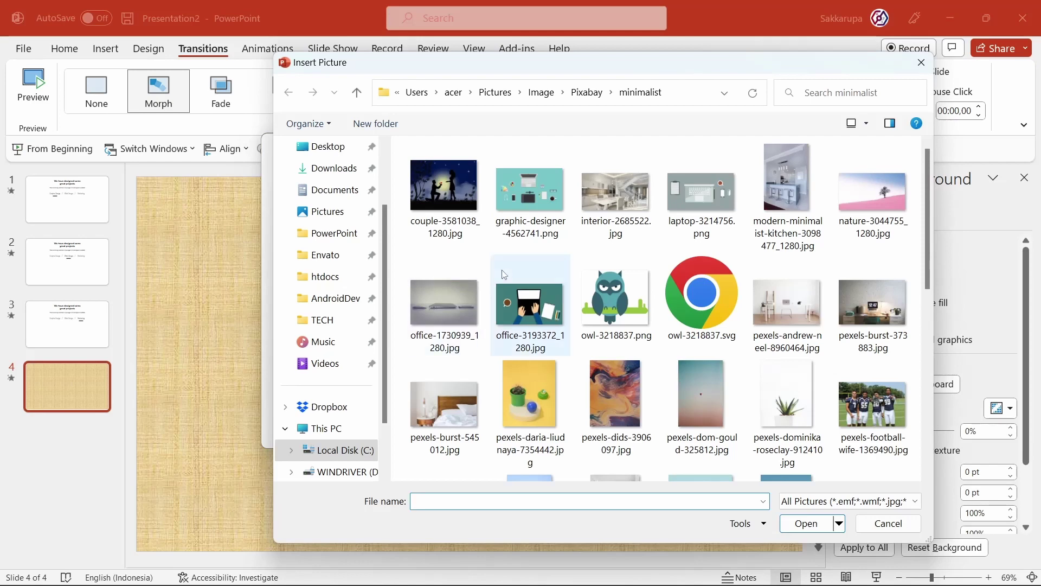
{"action": "scroll", "coordinate": [616, 271], "scroll_direction": "down", "scroll_amount": 3}
{"action": "scroll", "coordinate": [665, 264], "scroll_direction": "down", "scroll_amount": 2}
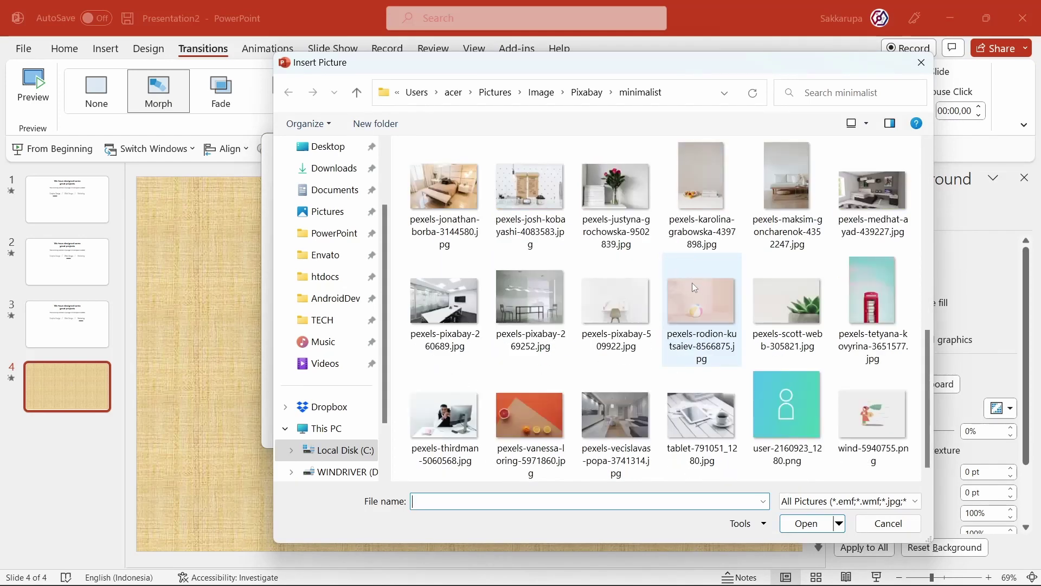
{"action": "key", "text": "Escape"}
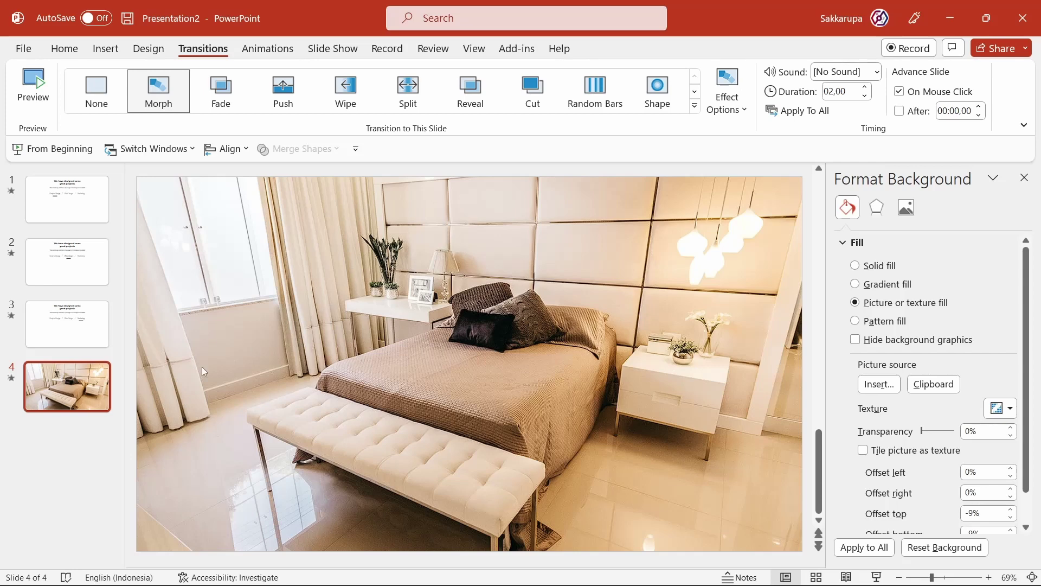
- Add slide 5 with the blue office photo as its picture background
{"action": "left_click", "coordinate": [94, 417]}
{"action": "key", "text": "Return"}
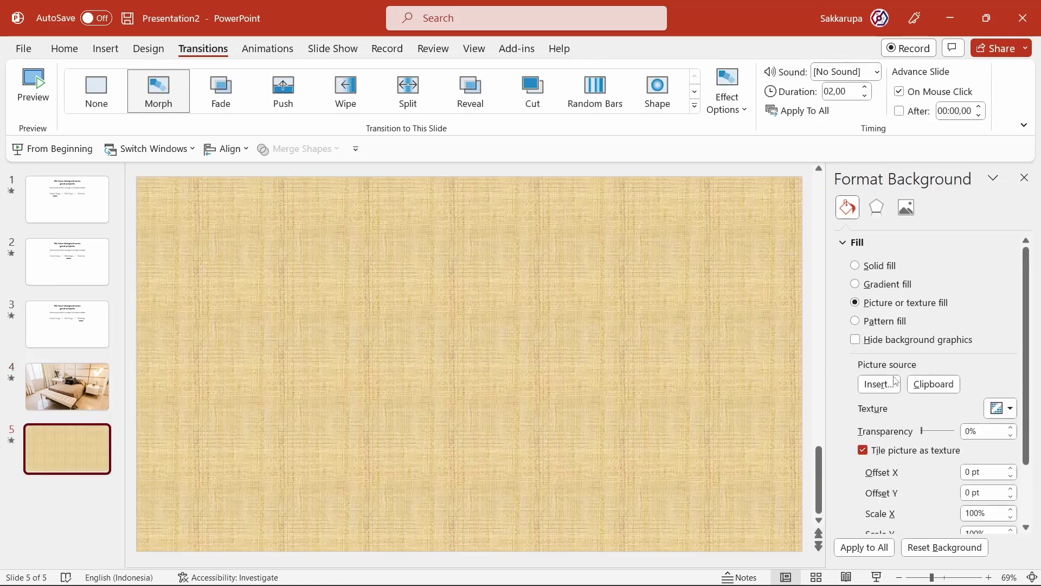
{"action": "left_click", "coordinate": [874, 384]}
{"action": "left_click", "coordinate": [374, 235]}
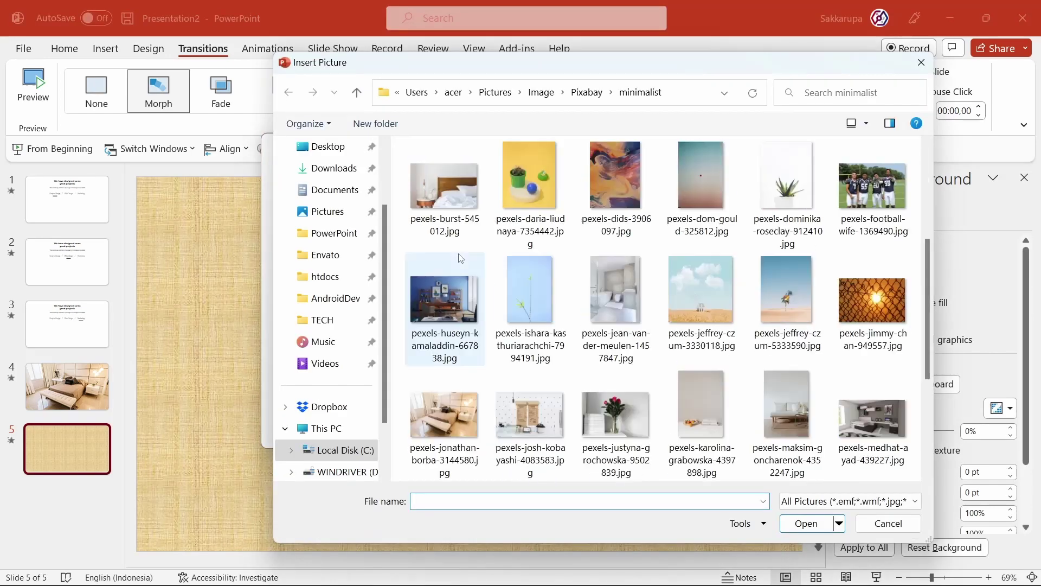
{"action": "double_click", "coordinate": [447, 302]}
- Add slide 6 with the desk photo as its background, then return to slide 1
{"action": "key", "text": "Return"}
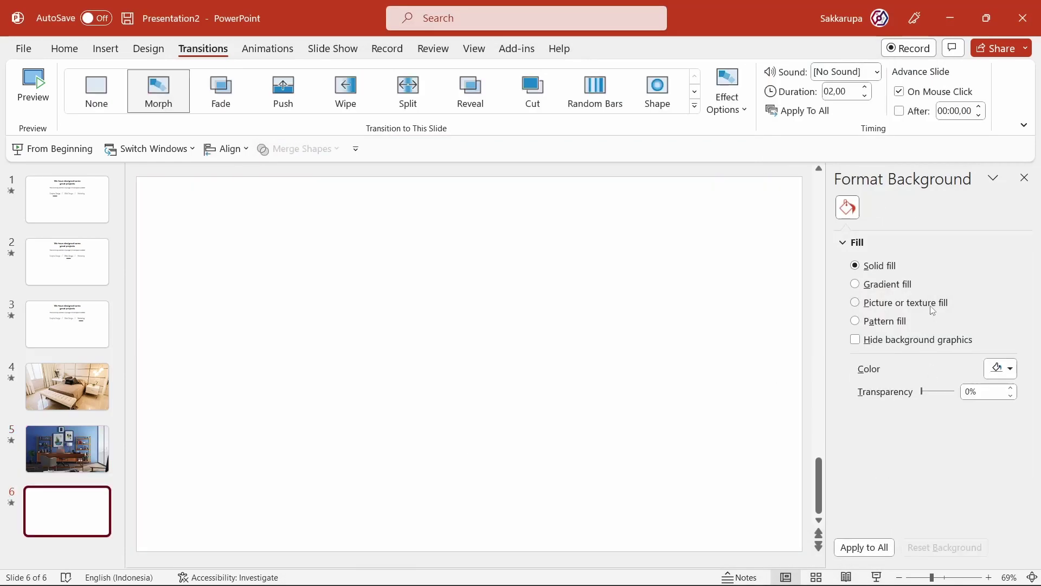
{"action": "left_click", "coordinate": [933, 311]}
{"action": "left_click", "coordinate": [879, 384]}
{"action": "left_click", "coordinate": [374, 235]}
{"action": "double_click", "coordinate": [614, 301]}
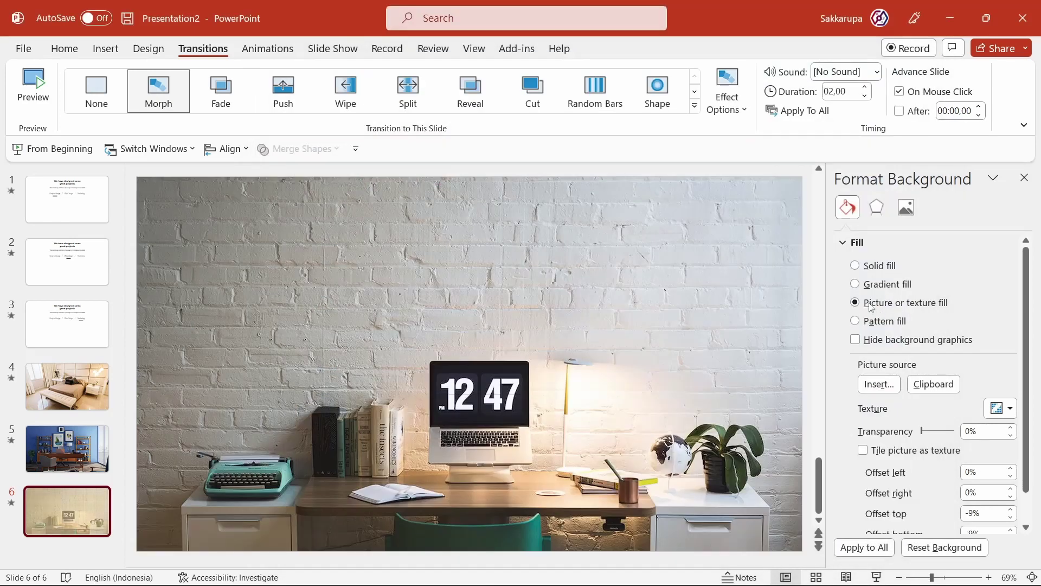
{"action": "left_click", "coordinate": [73, 214]}
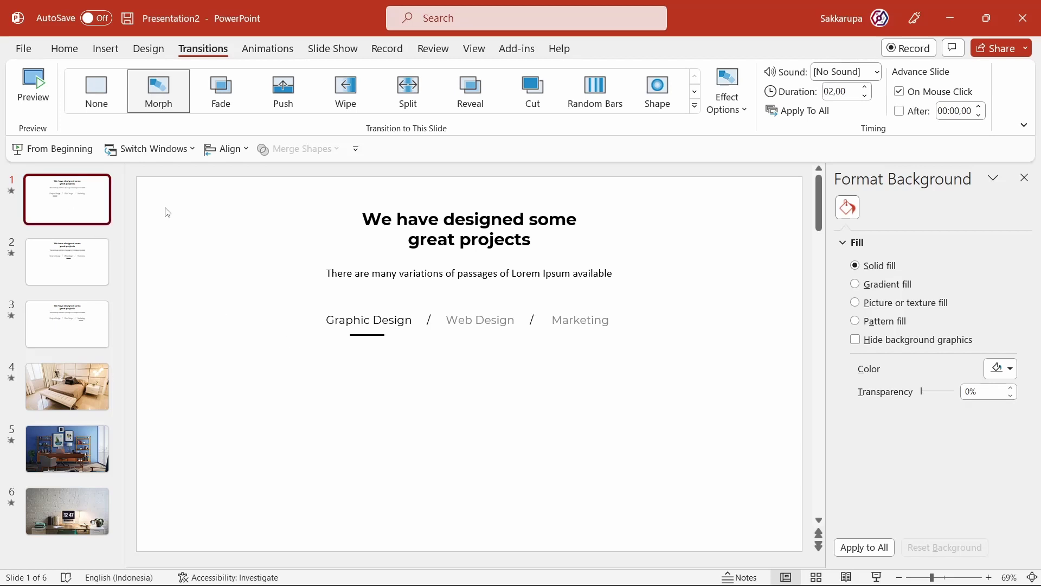
- Insert Slide Zooms for slides 4, 5 and 6 onto the title slide
{"action": "left_click", "coordinate": [108, 52]}
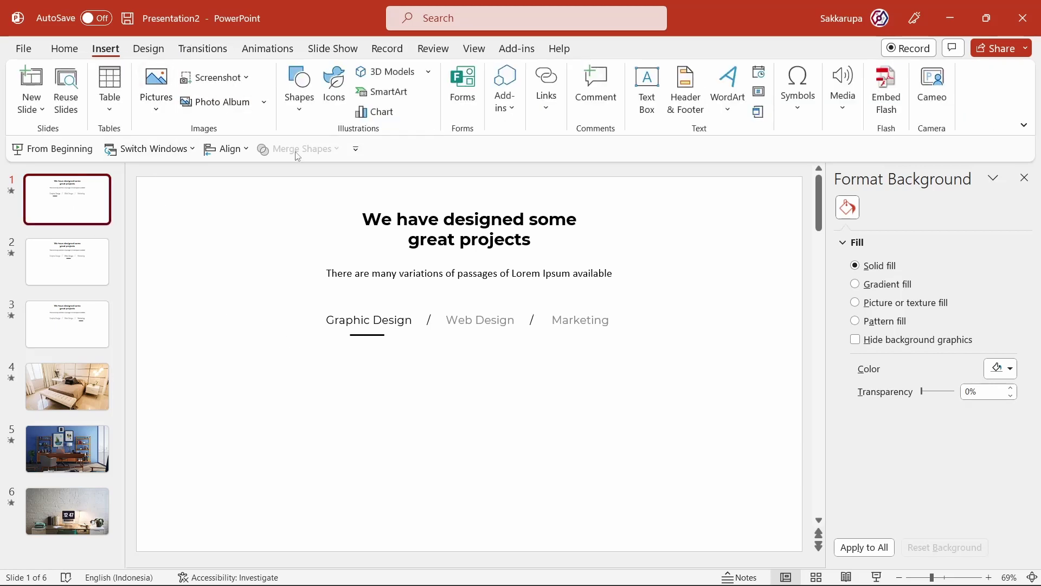
{"action": "left_click", "coordinate": [556, 111]}
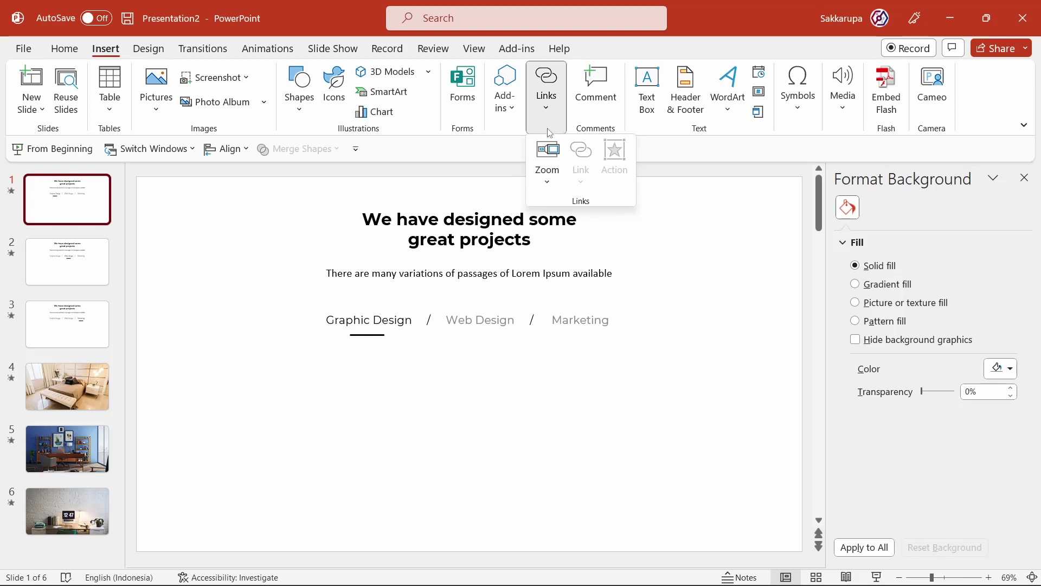
{"action": "left_click", "coordinate": [544, 173]}
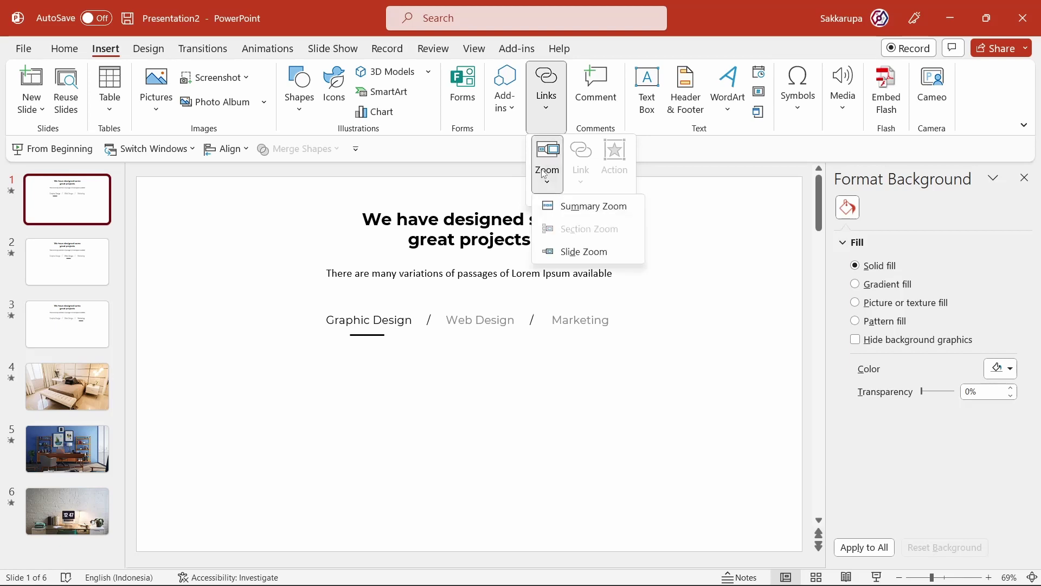
{"action": "left_click", "coordinate": [598, 257]}
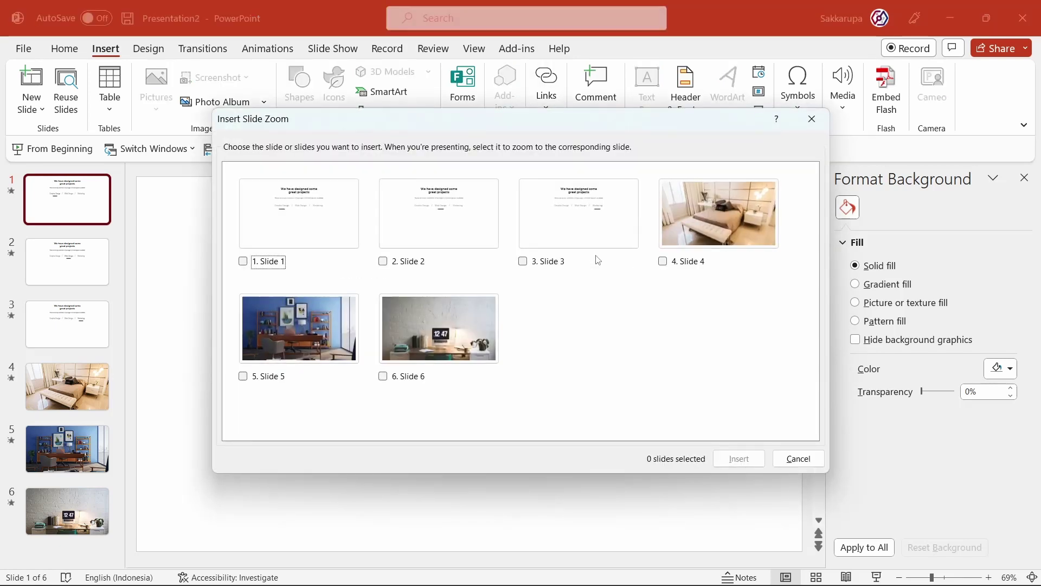
{"action": "left_click", "coordinate": [719, 228]}
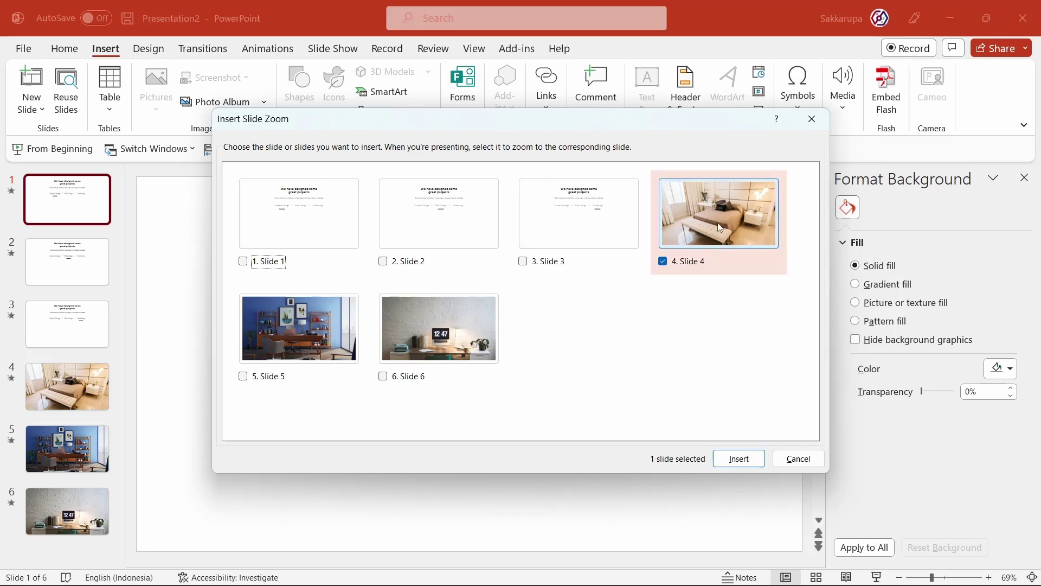
{"action": "left_click", "coordinate": [294, 321]}
{"action": "left_click", "coordinate": [449, 351]}
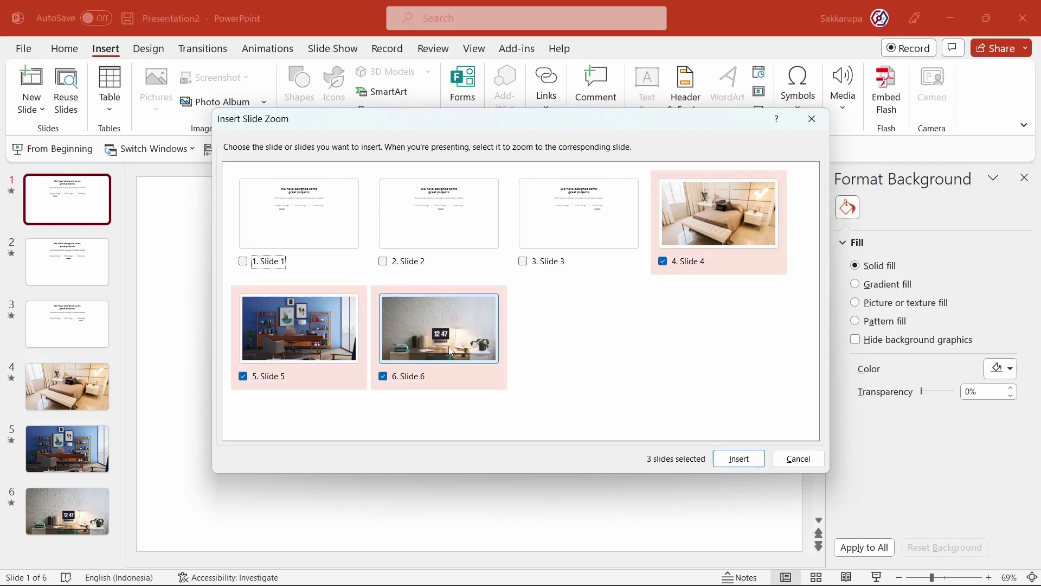
{"action": "left_click", "coordinate": [740, 459]}
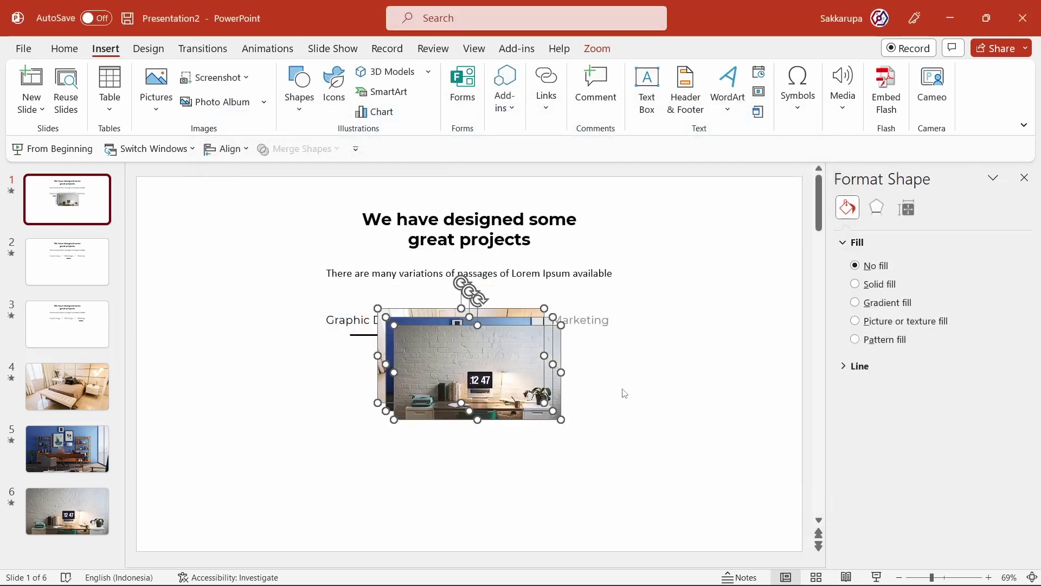
- Move the zoom pictures below the tab labels and select the large bedroom zoom
{"action": "left_click_drag", "start_coordinate": [522, 374], "coordinate": [493, 422]}
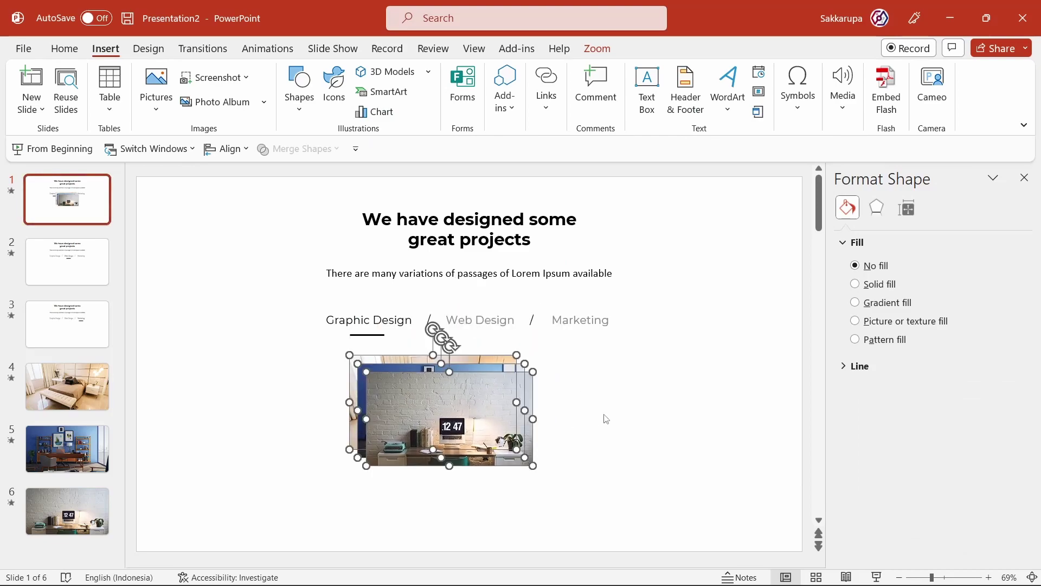
{"action": "left_click", "coordinate": [562, 391]}
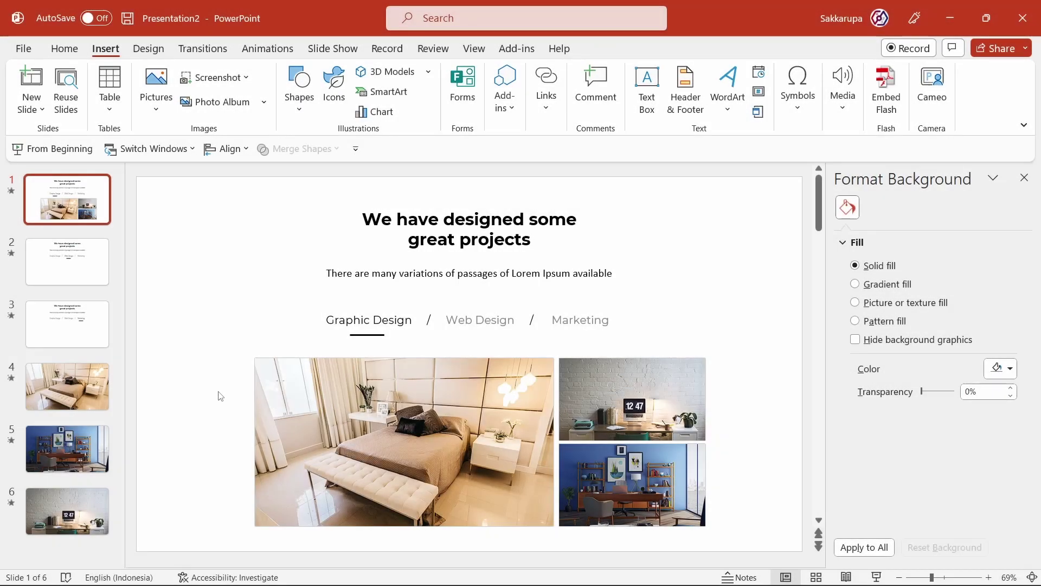
{"action": "left_click", "coordinate": [396, 384]}
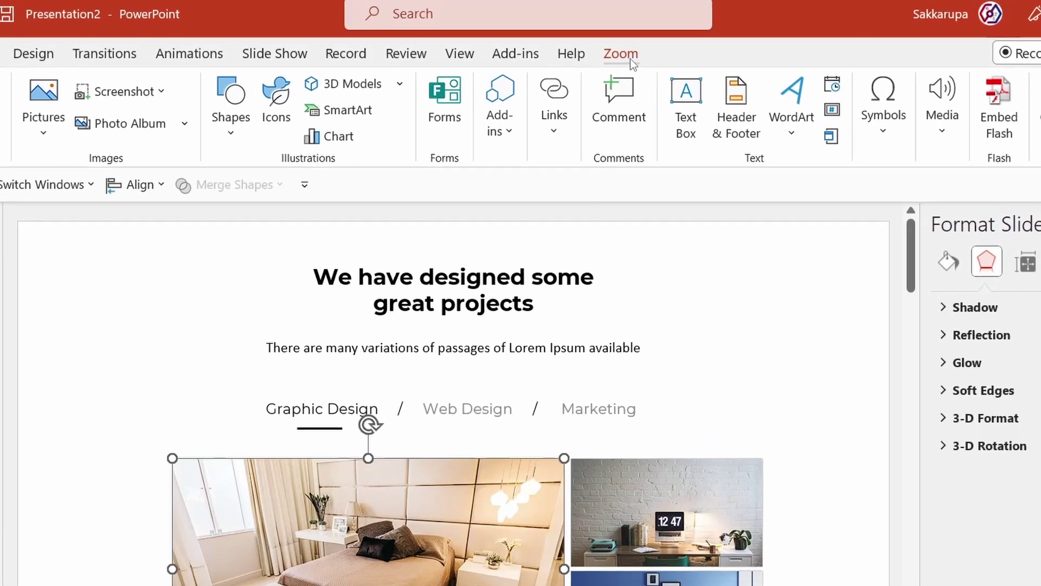
- Set the bedroom zoom to Return to Zoom and remove its border
{"action": "left_click", "coordinate": [602, 51]}
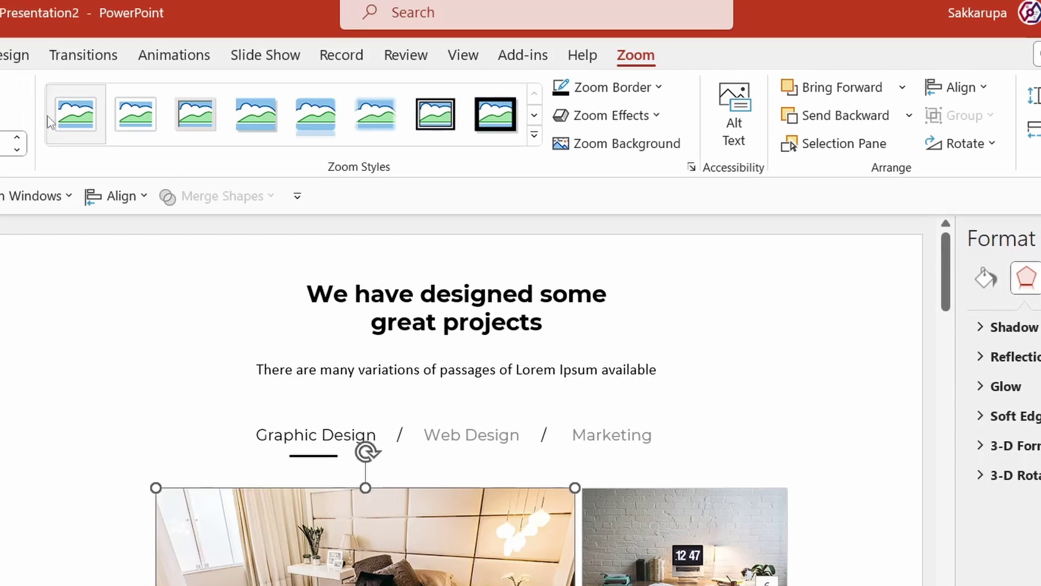
{"action": "left_click", "coordinate": [64, 88]}
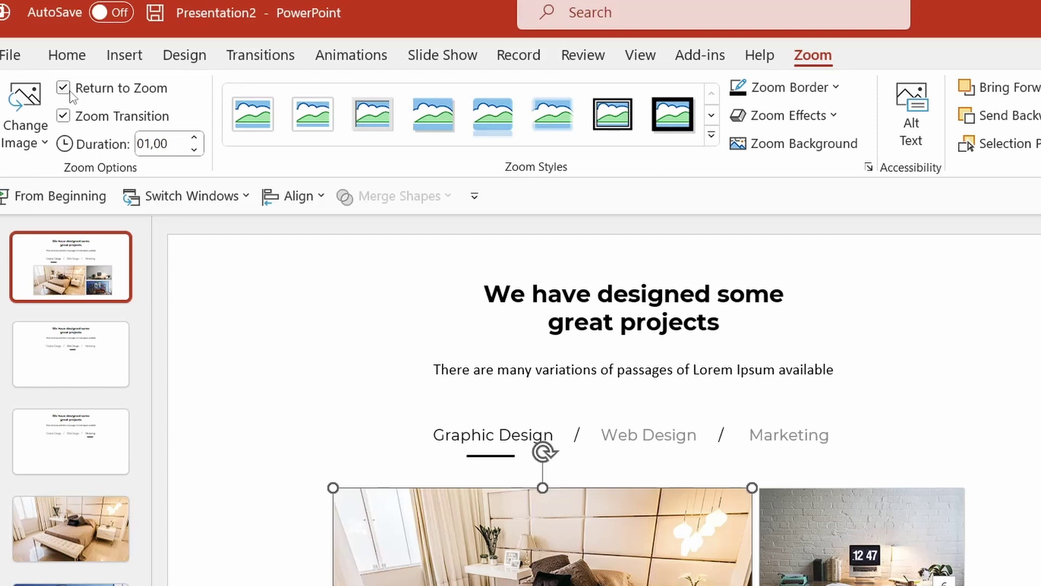
{"action": "left_click", "coordinate": [790, 87]}
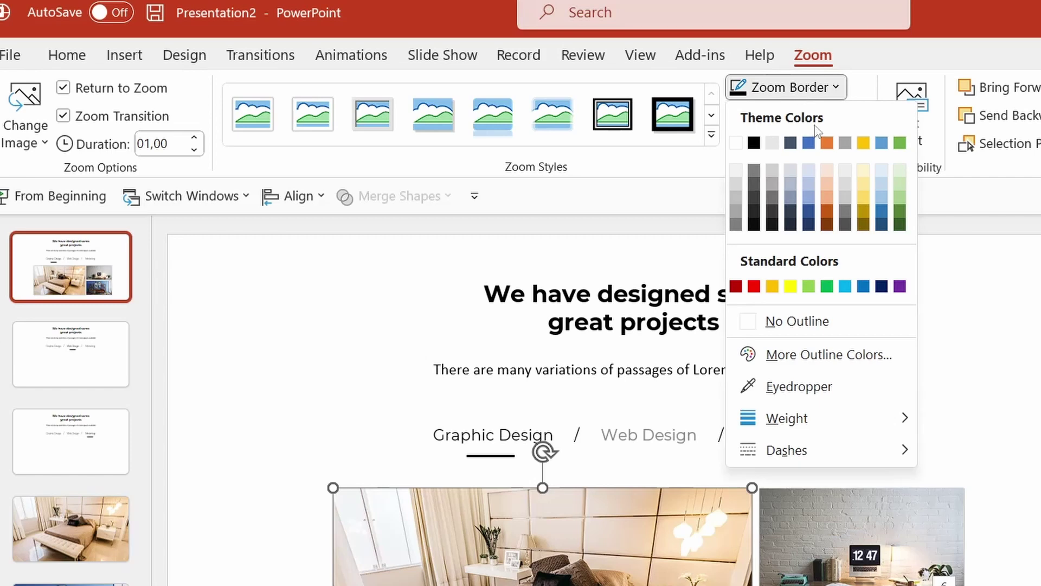
{"action": "left_click", "coordinate": [810, 320]}
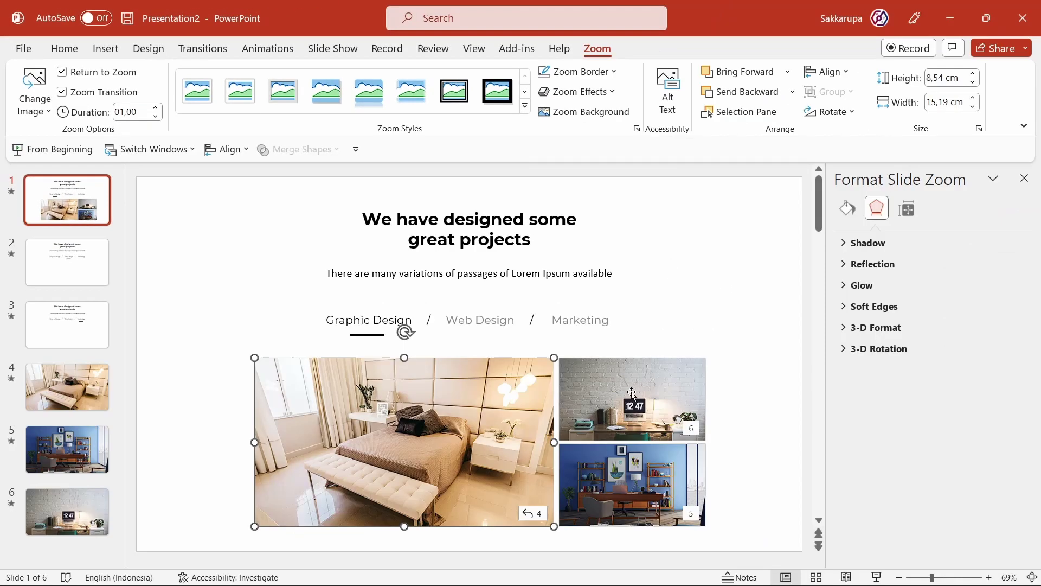
- Set the desk and blue office zooms to return to the title slide with no outline
{"action": "left_click", "coordinate": [632, 392]}
{"action": "left_click", "coordinate": [62, 72]}
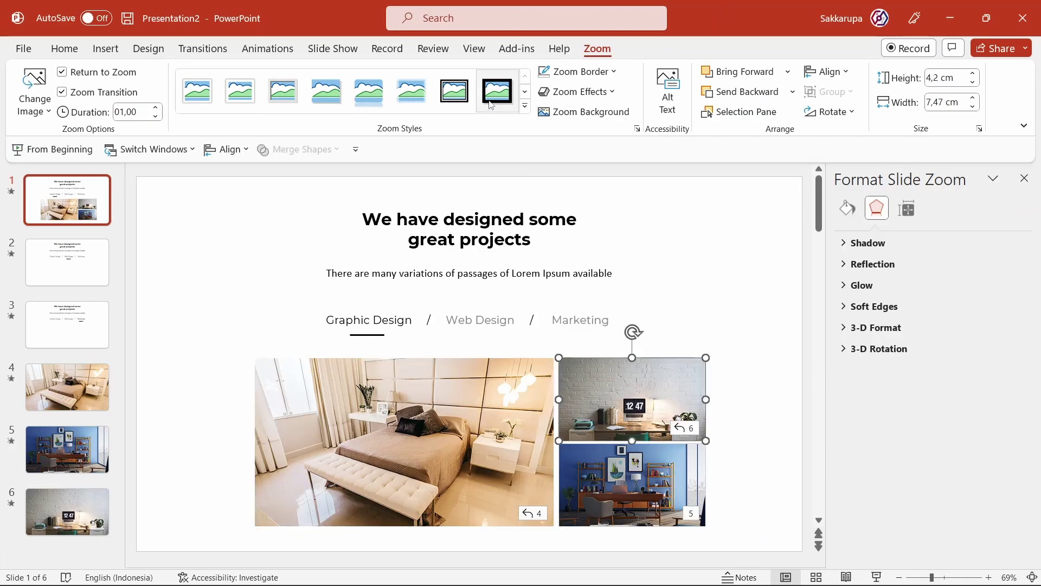
{"action": "left_click", "coordinate": [578, 72]}
{"action": "left_click", "coordinate": [603, 238]}
{"action": "left_click", "coordinate": [632, 482]}
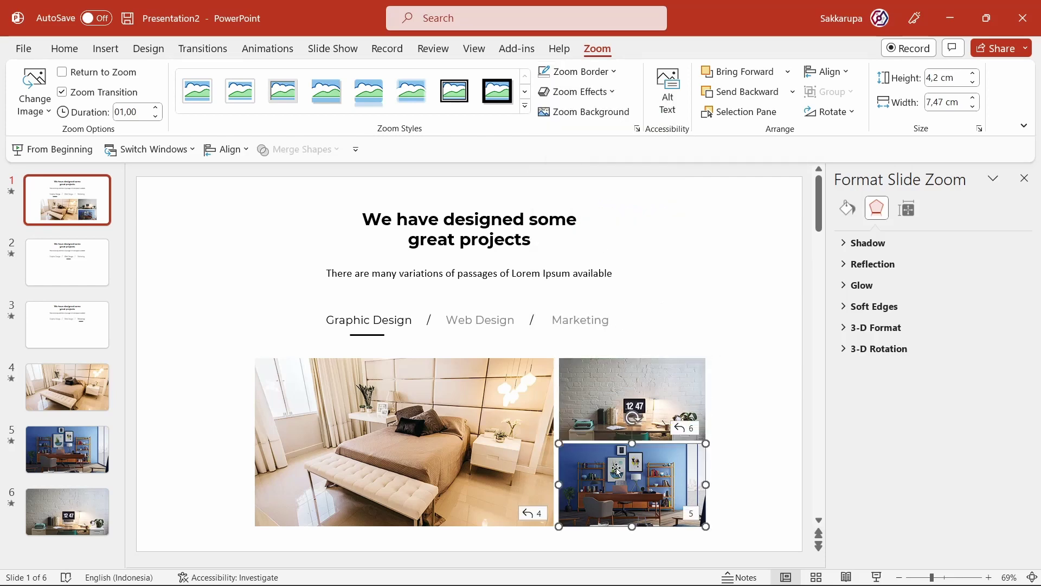
{"action": "left_click", "coordinate": [578, 71]}
{"action": "left_click", "coordinate": [601, 238]}
{"action": "left_click", "coordinate": [62, 72]}
- Group the three zoom pictures and centre the group horizontally on the slide
{"action": "left_click", "coordinate": [198, 358]}
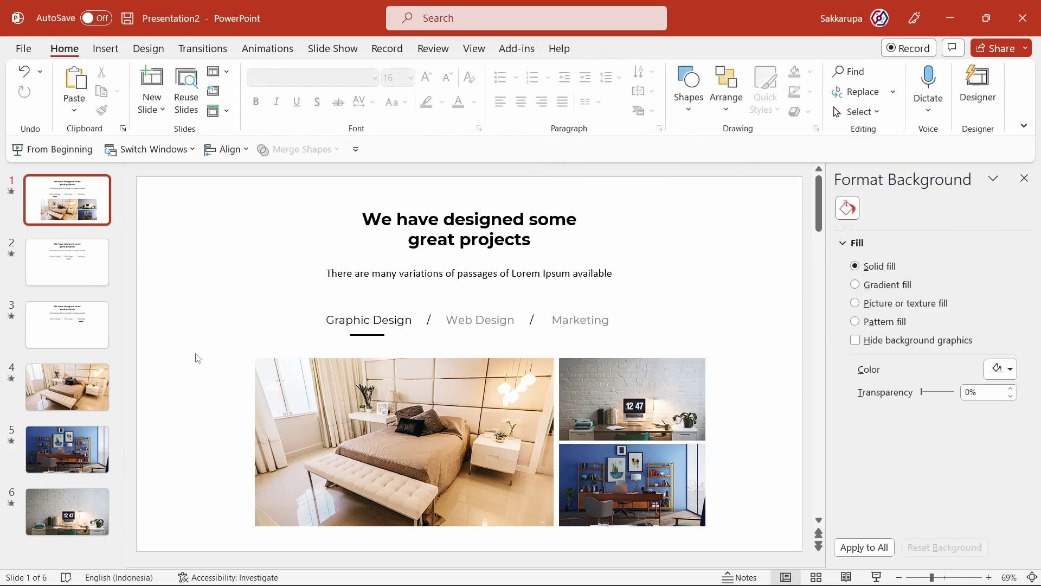
{"action": "left_click_drag", "start_coordinate": [193, 347], "coordinate": [770, 559]}
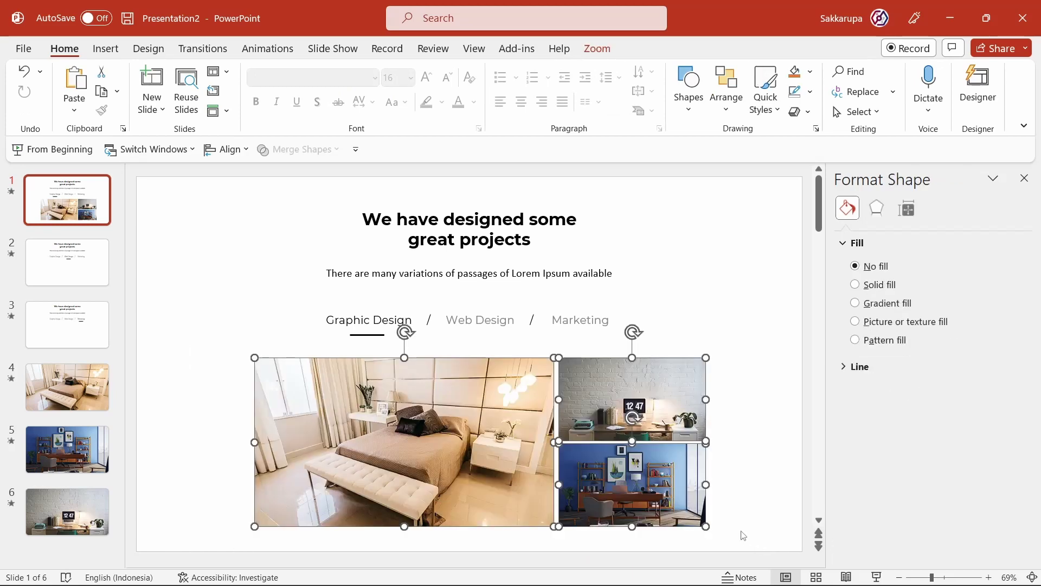
{"action": "key", "text": "ctrl+g"}
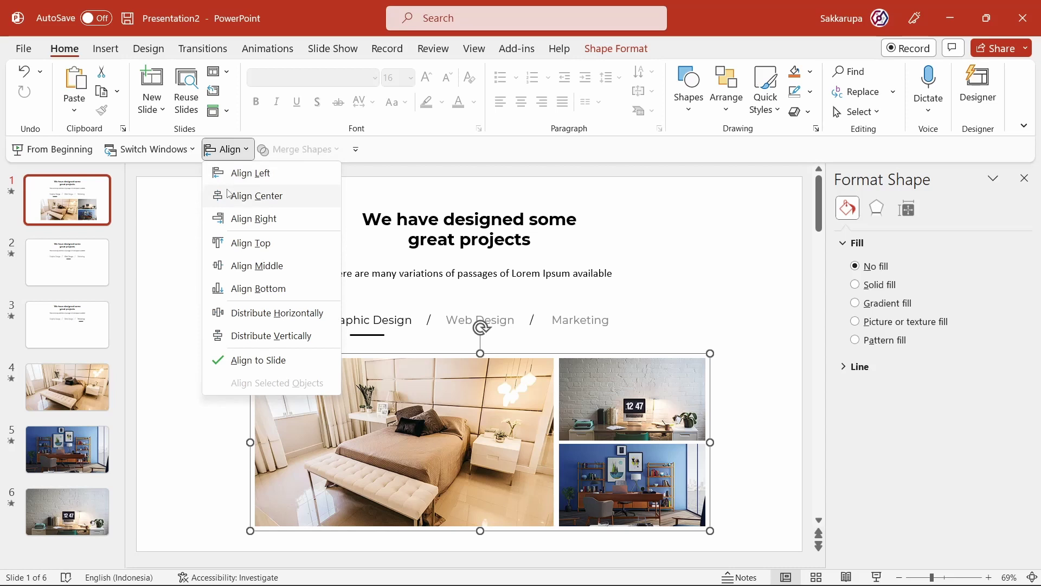
{"action": "left_click", "coordinate": [228, 194]}
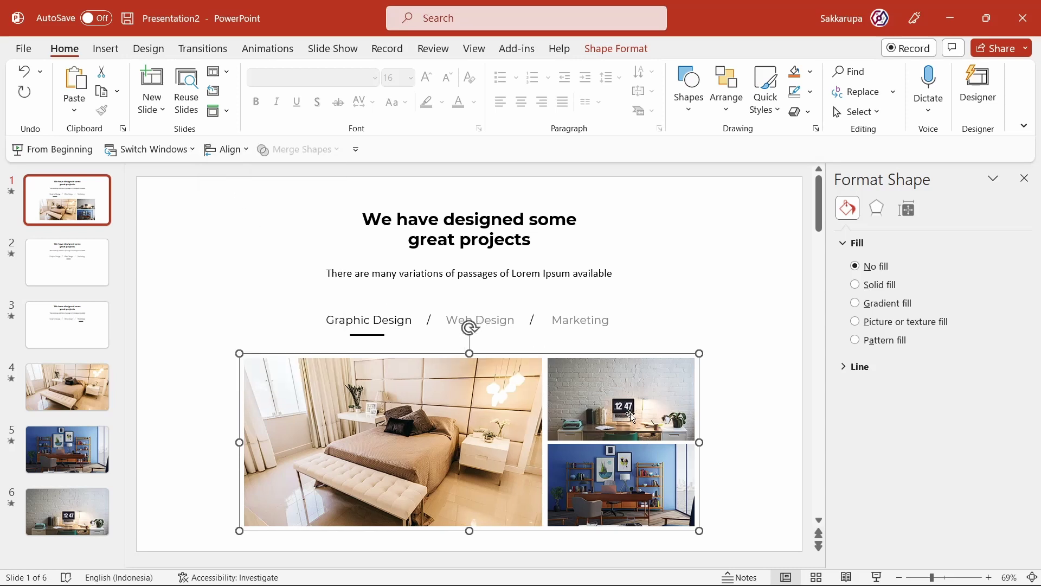
- Nudge the photo collage slightly upward and close the Format Background pane
{"action": "left_click", "coordinate": [630, 417]}
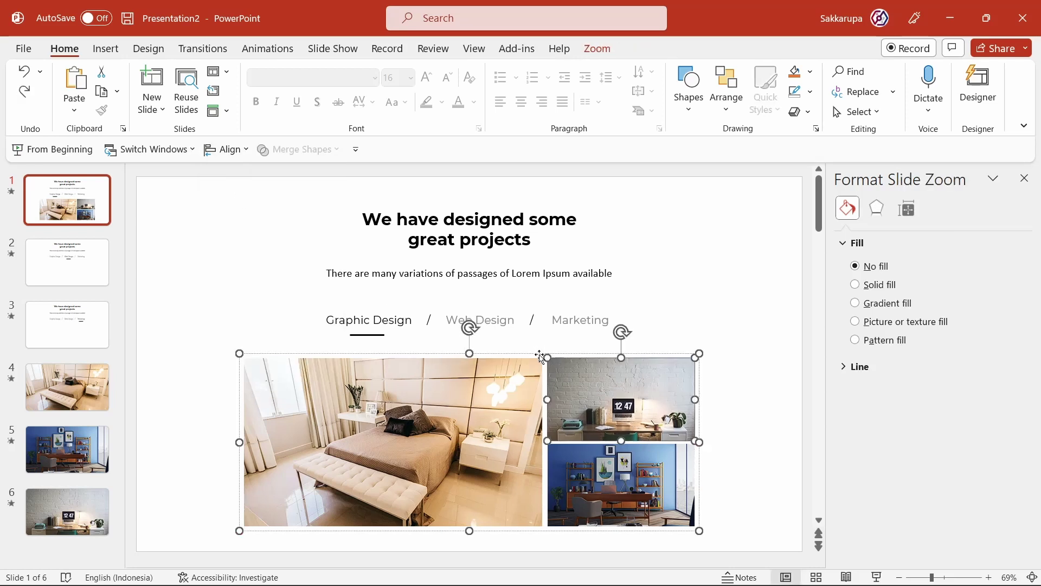
{"action": "left_click_drag", "start_coordinate": [540, 356], "coordinate": [539, 348]}
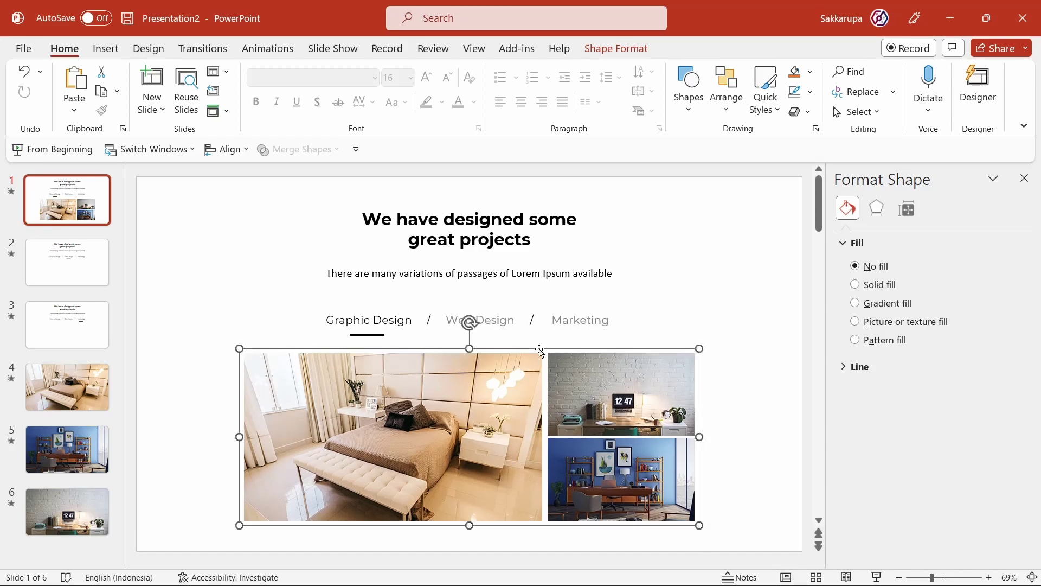
{"action": "left_click", "coordinate": [768, 365]}
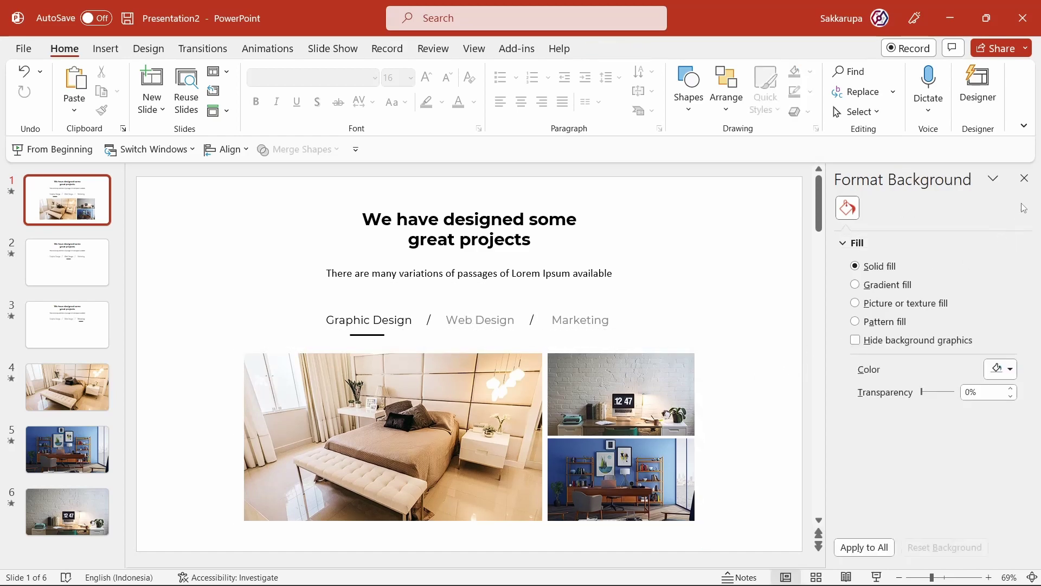
{"action": "left_click", "coordinate": [1030, 179]}
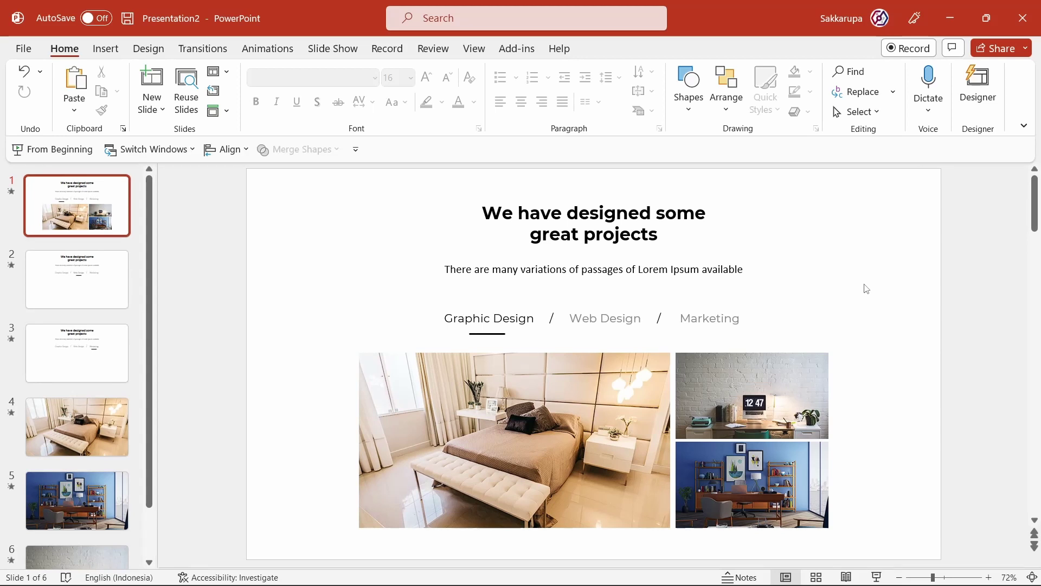
- On slide 2, insert Slide Zooms of Slide 7 and Slide 8
{"action": "left_click", "coordinate": [106, 265]}
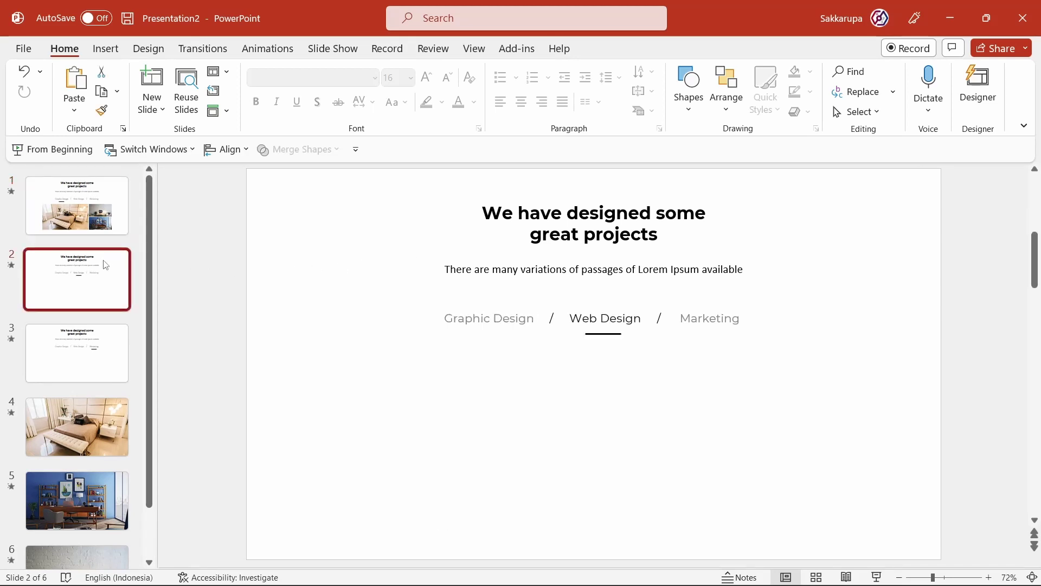
{"action": "scroll", "coordinate": [106, 265], "scroll_direction": "down", "scroll_amount": 2}
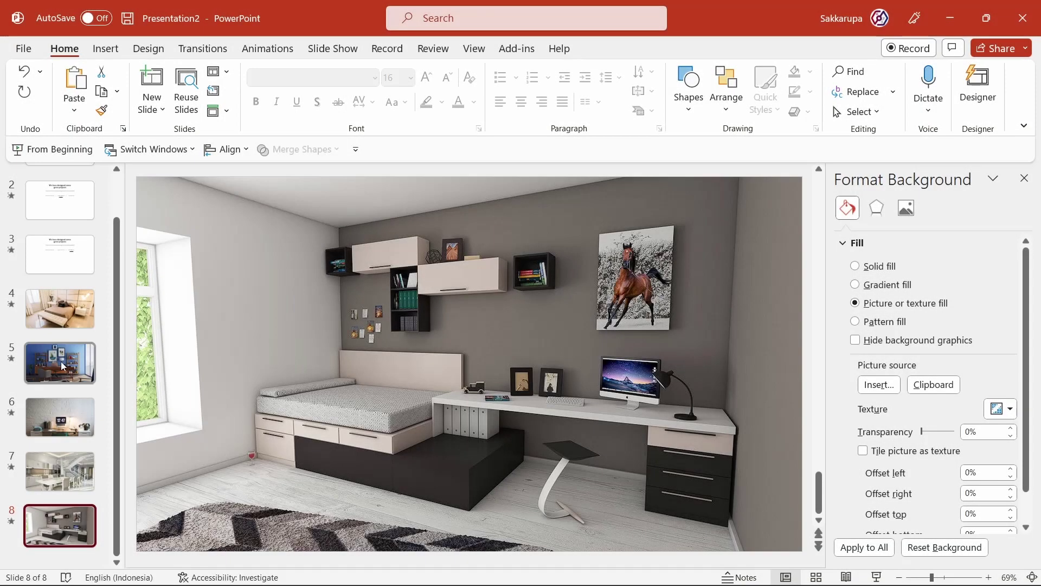
{"action": "scroll", "coordinate": [62, 366], "scroll_direction": "up", "scroll_amount": 3}
{"action": "left_click", "coordinate": [59, 246]}
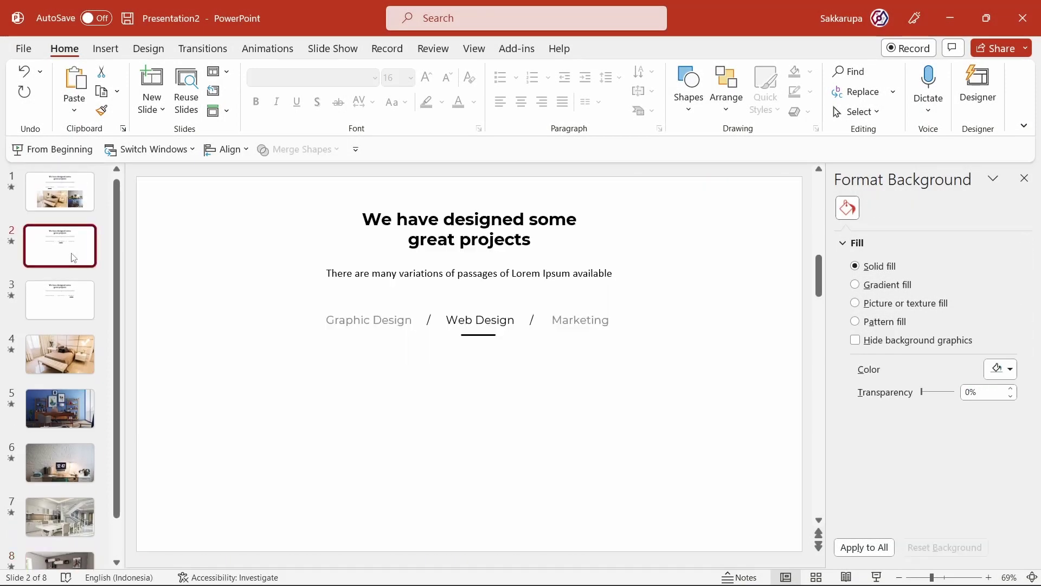
{"action": "left_click", "coordinate": [106, 48]}
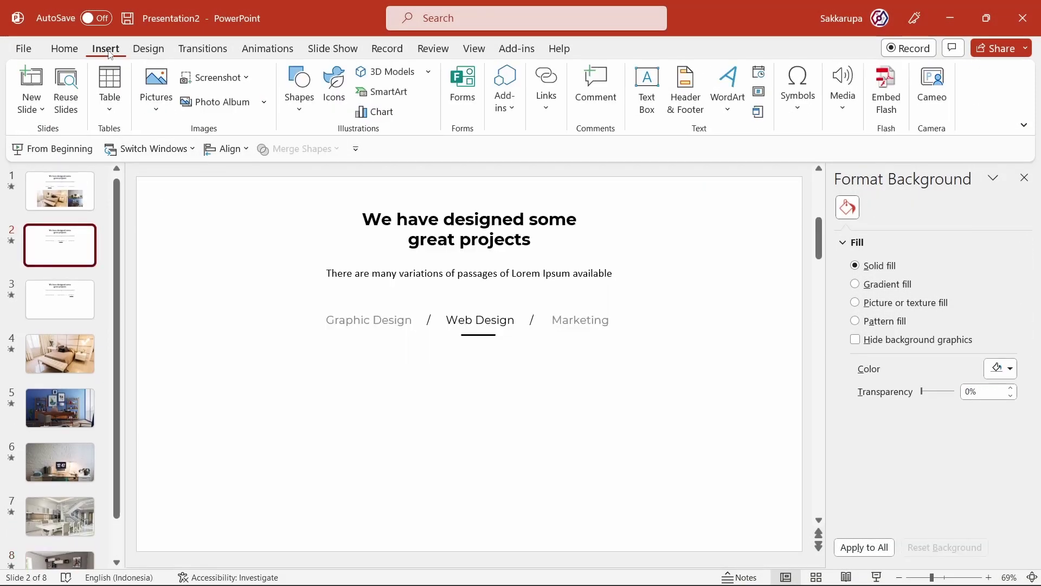
{"action": "left_click", "coordinate": [547, 121]}
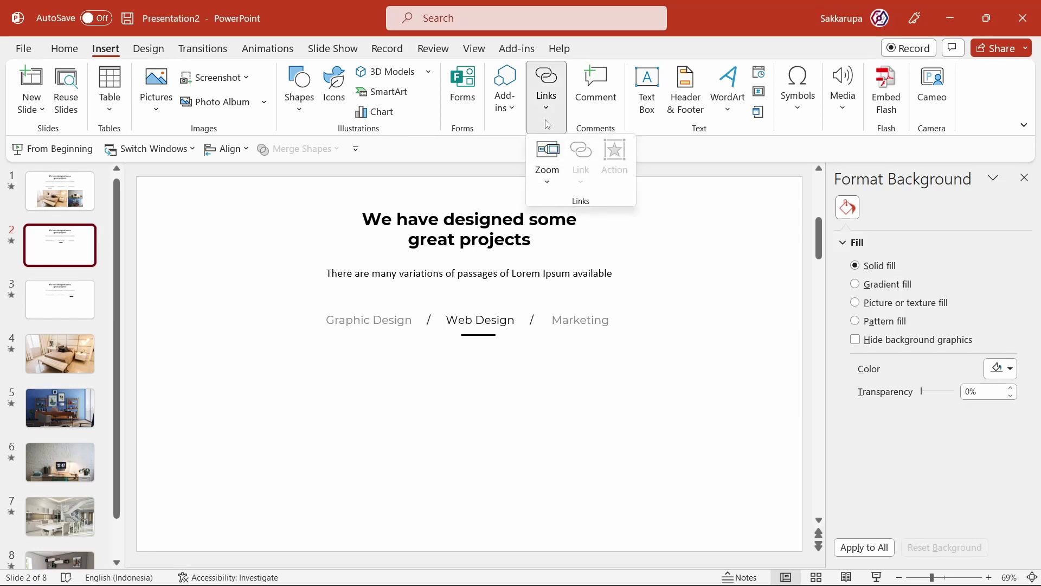
{"action": "left_click", "coordinate": [547, 168]}
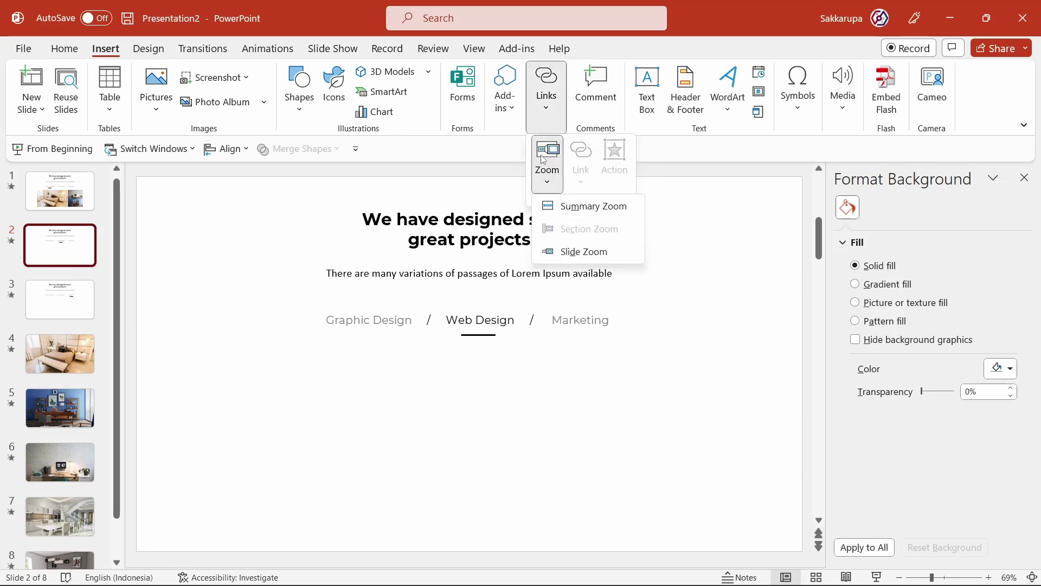
{"action": "left_click", "coordinate": [622, 260]}
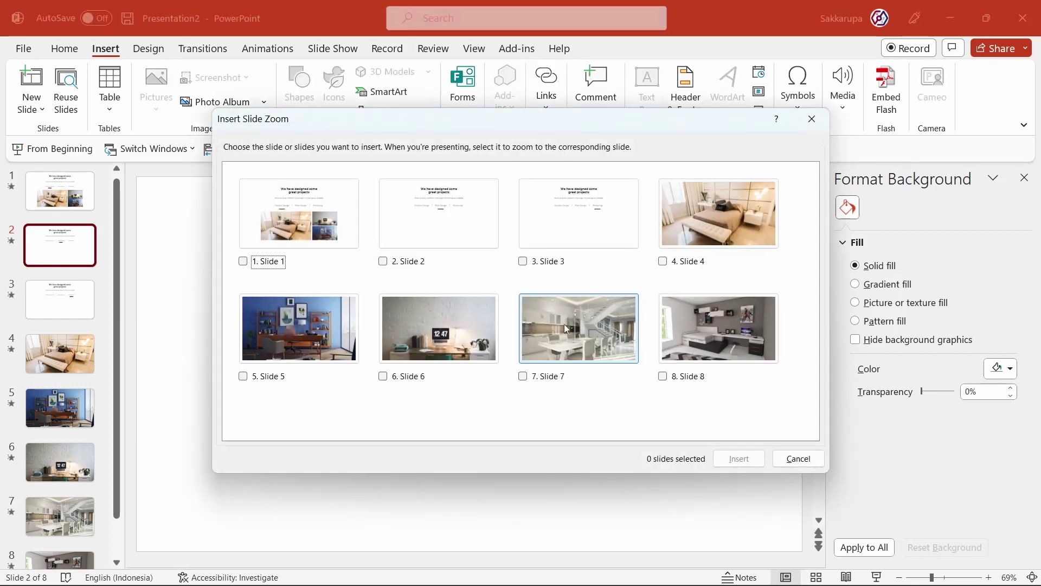
{"action": "left_click", "coordinate": [564, 324]}
{"action": "left_click", "coordinate": [733, 343]}
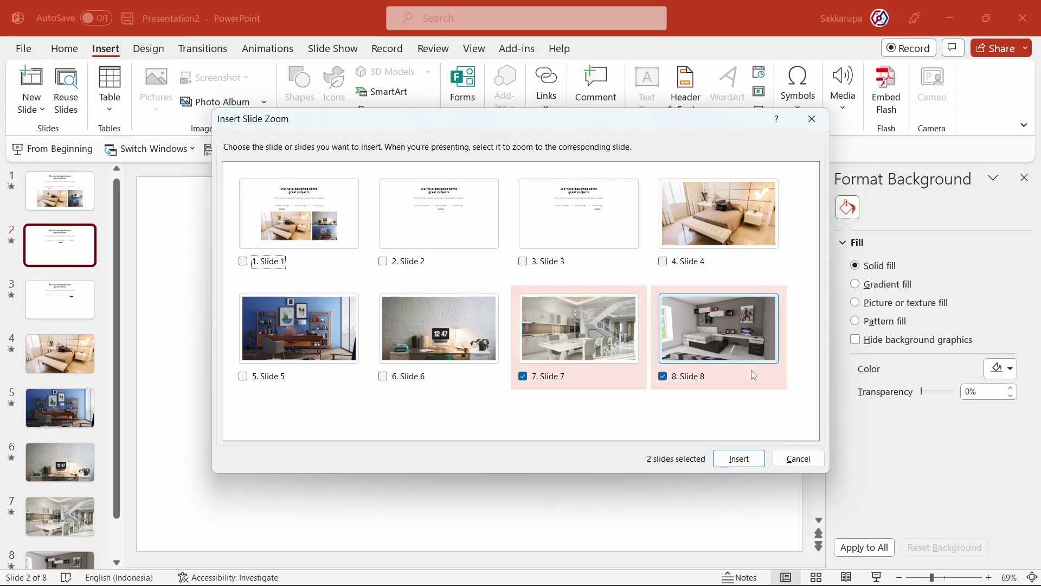
{"action": "left_click", "coordinate": [738, 458]}
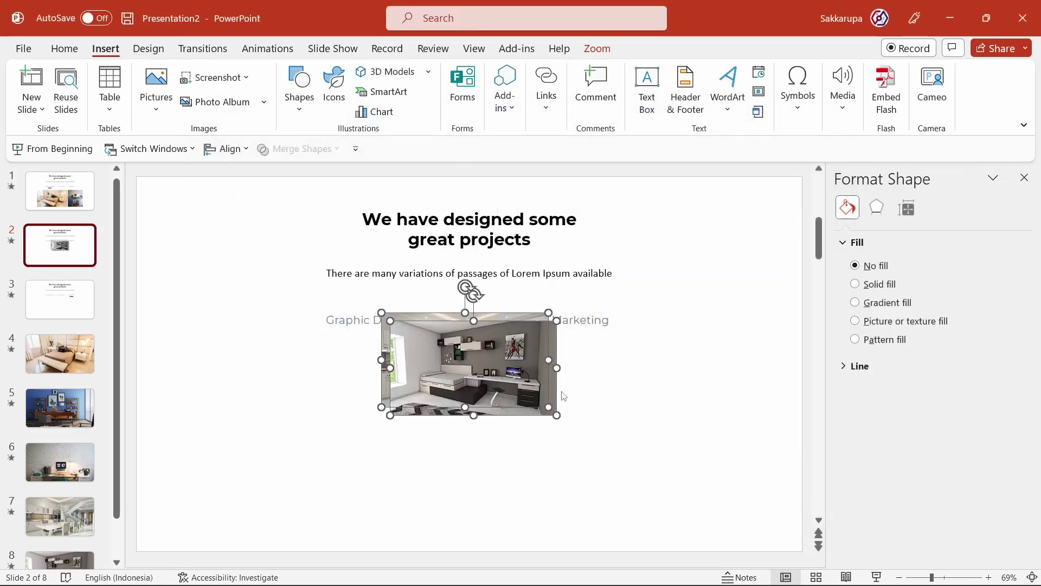
- Arrange the two zooms side by side below the tabs and set Zoom Border to No Outline
{"action": "left_click", "coordinate": [564, 396]}
{"action": "left_click_drag", "start_coordinate": [466, 374], "coordinate": [580, 441]}
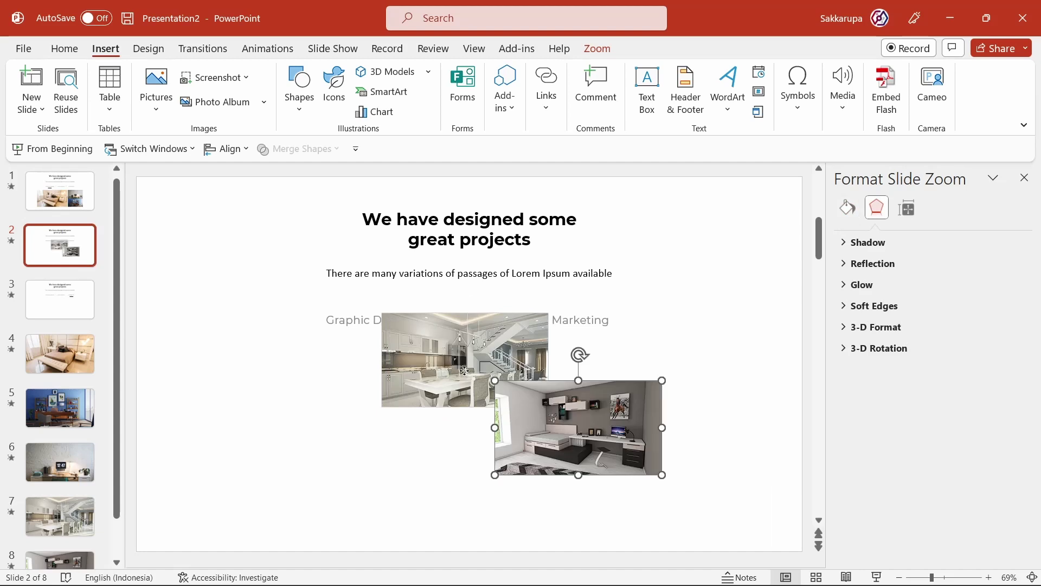
{"action": "left_click_drag", "start_coordinate": [464, 371], "coordinate": [407, 440]}
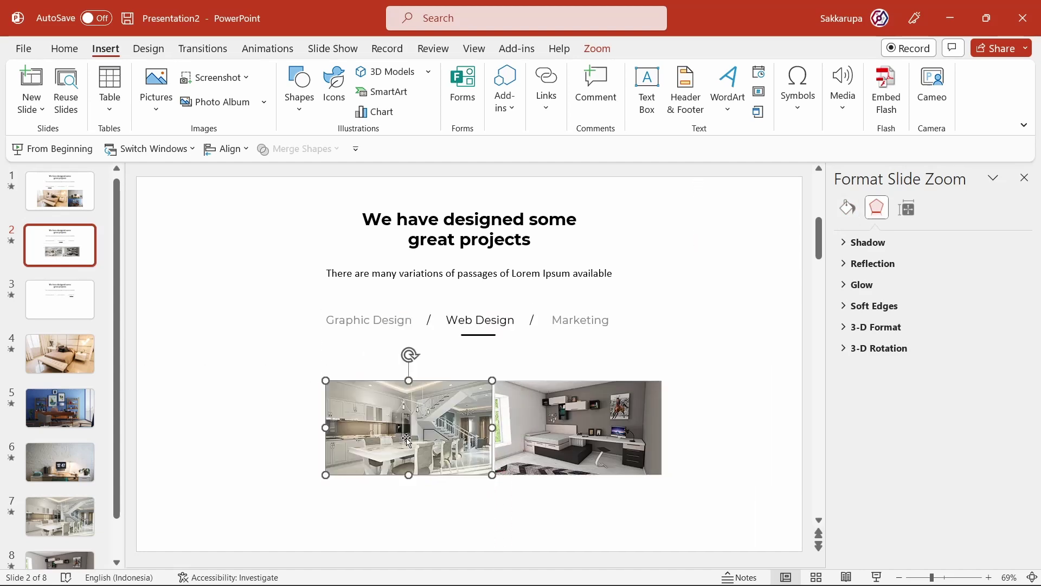
{"action": "left_click", "coordinate": [599, 51]}
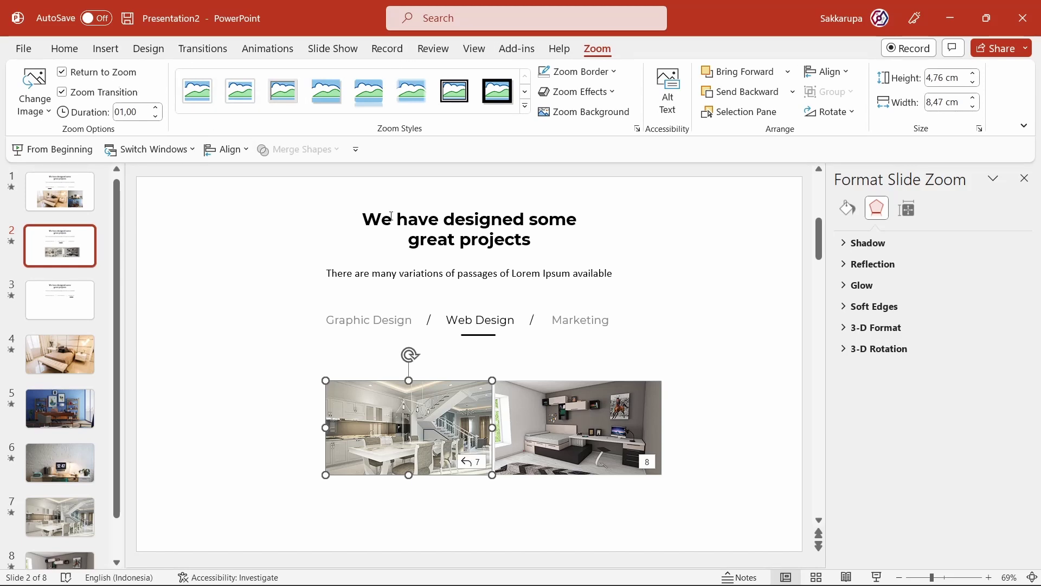
{"action": "left_click", "coordinate": [580, 71]}
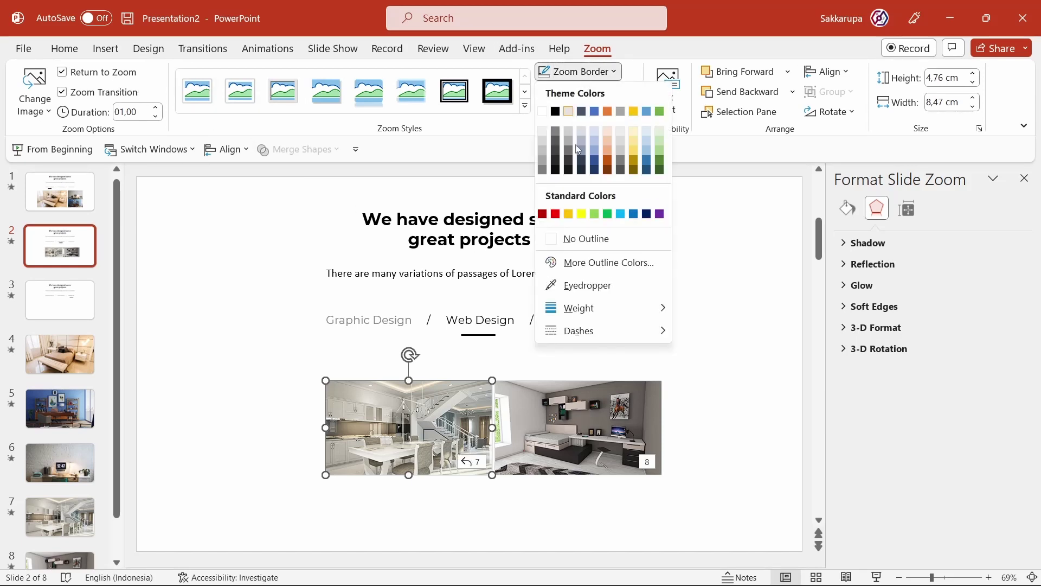
{"action": "left_click", "coordinate": [595, 238]}
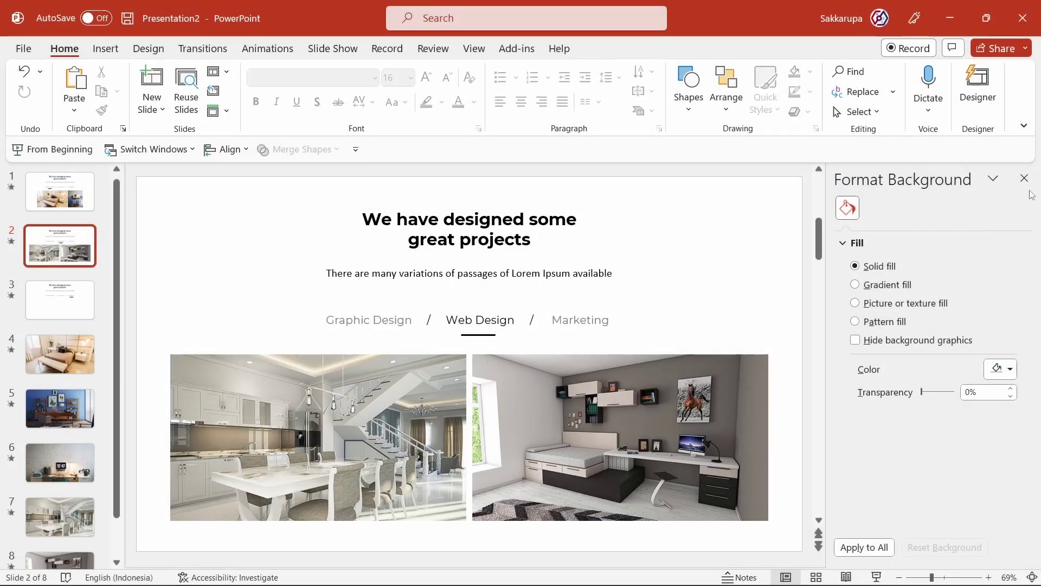
- Close the formatting pane, check the Marketing slide, and return to the Web Design slide
{"action": "left_click", "coordinate": [1029, 183]}
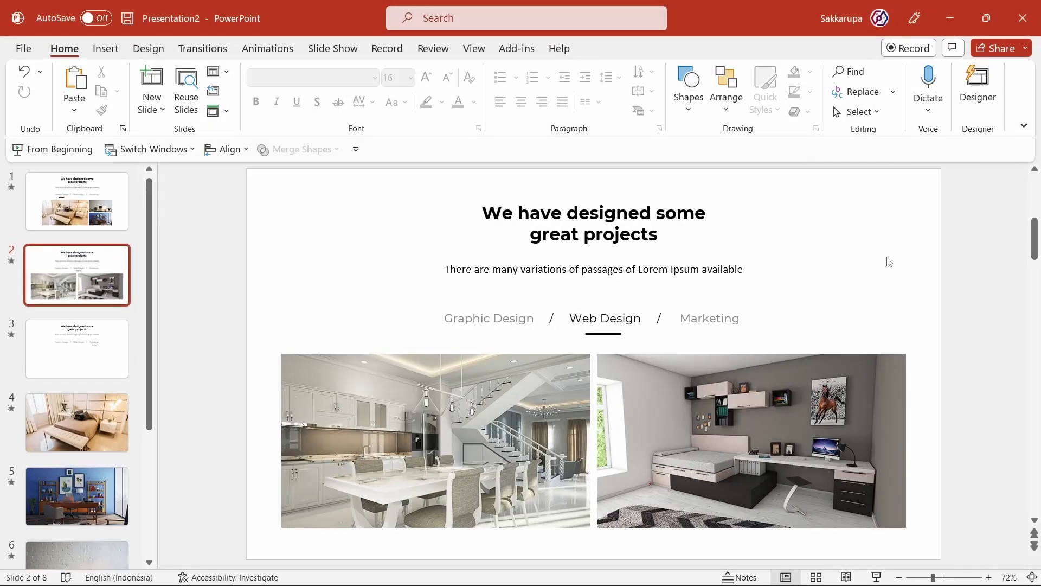
{"action": "left_click", "coordinate": [111, 346]}
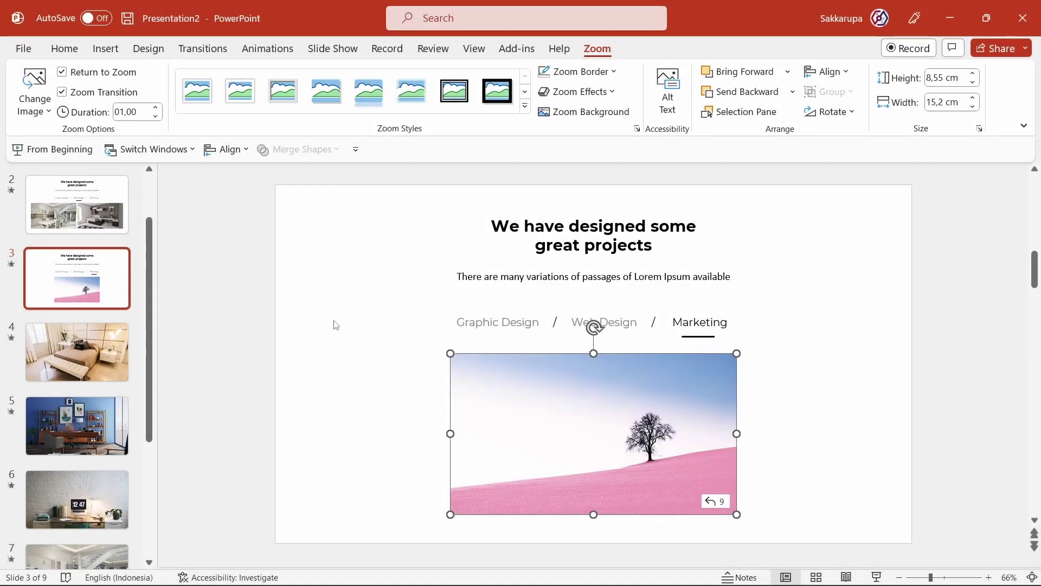
{"action": "left_click", "coordinate": [333, 324]}
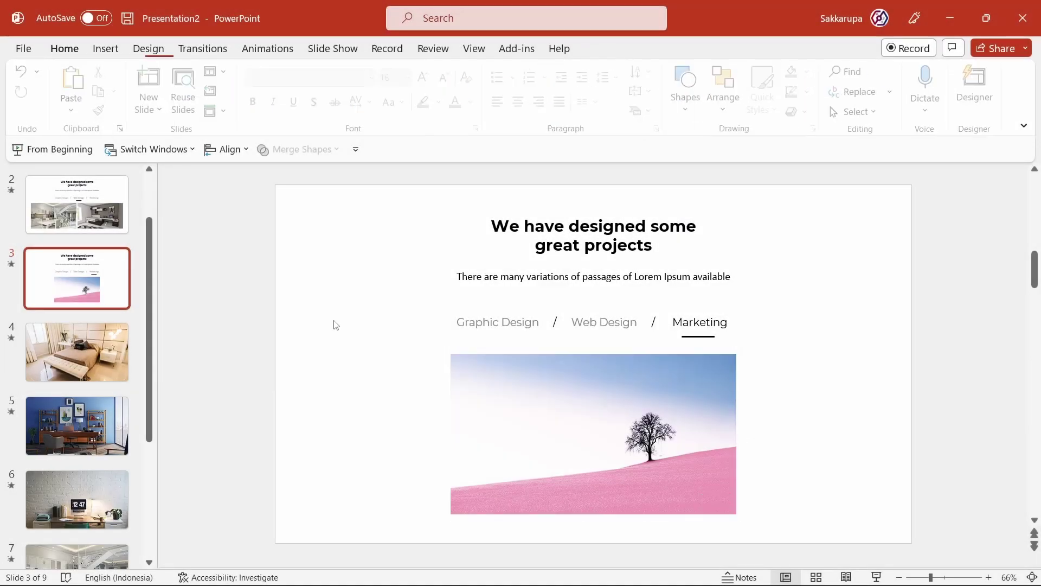
{"action": "left_click", "coordinate": [75, 211]}
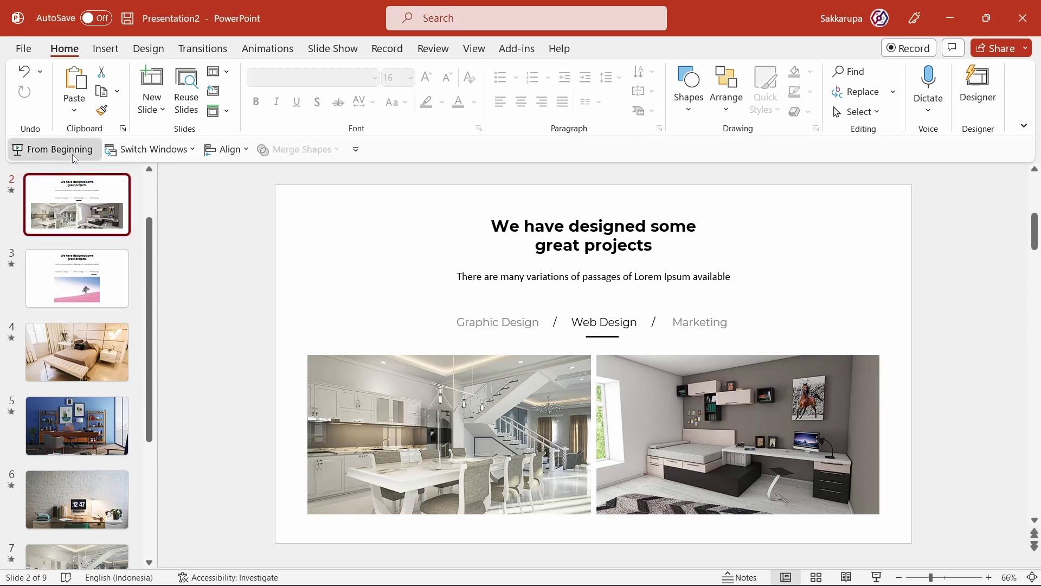
- Play from the start, open and return from the bedroom and kitchen zooms, then advance to Marketing
{"action": "left_click", "coordinate": [52, 149]}
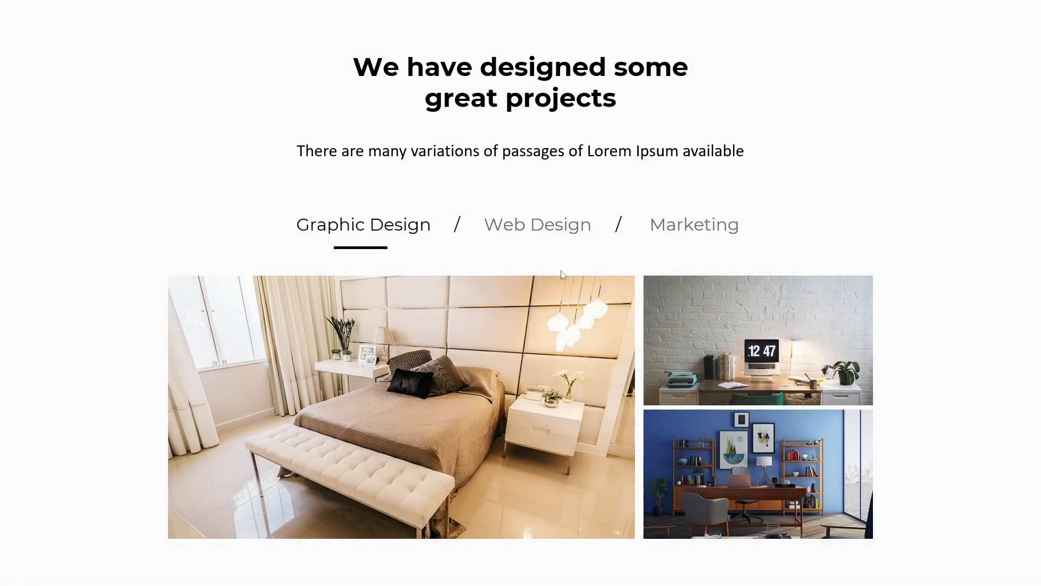
{"action": "left_click", "coordinate": [546, 230]}
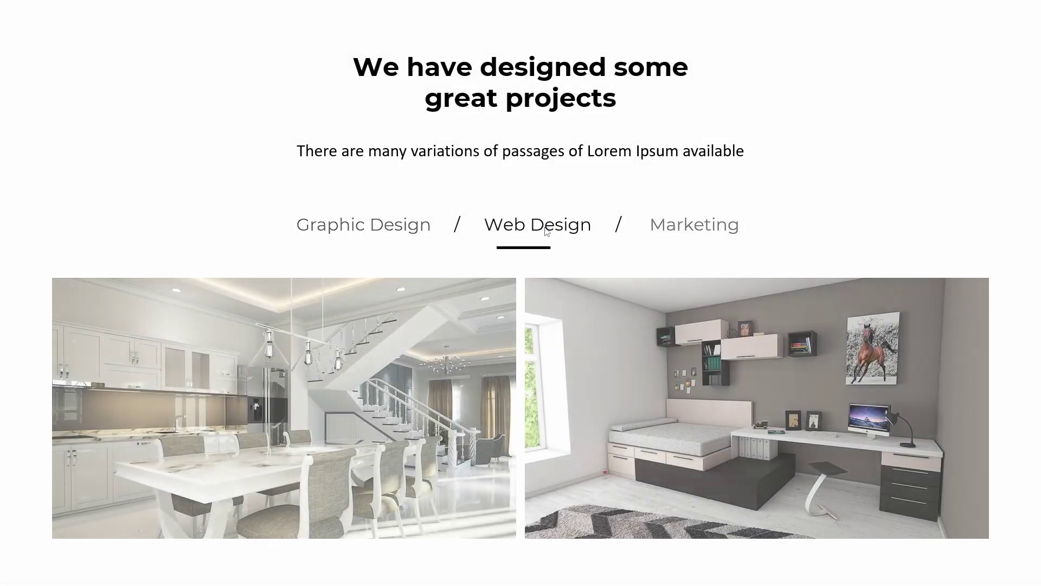
{"action": "left_click", "coordinate": [684, 332]}
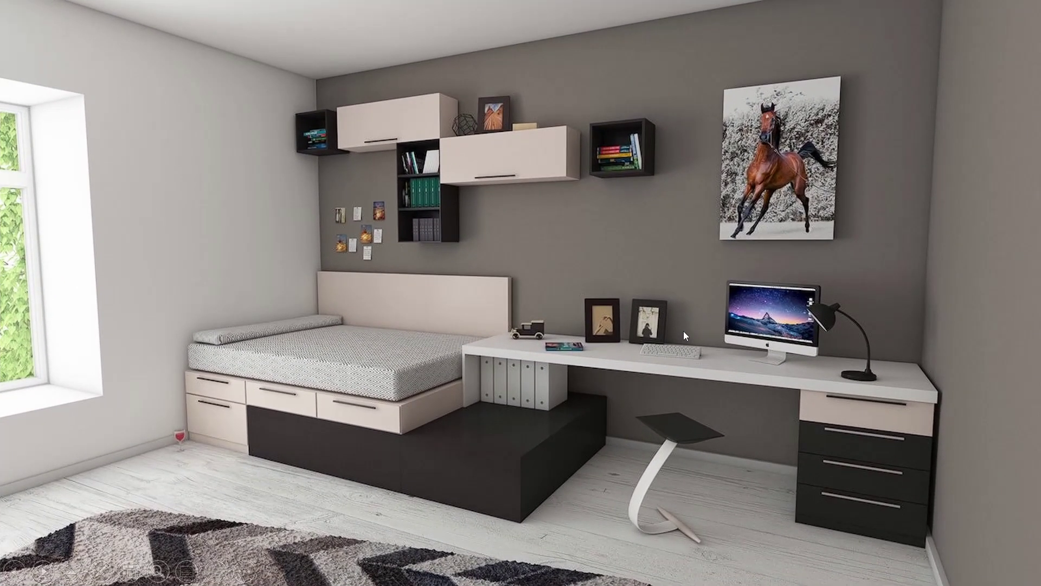
{"action": "left_click", "coordinate": [683, 331]}
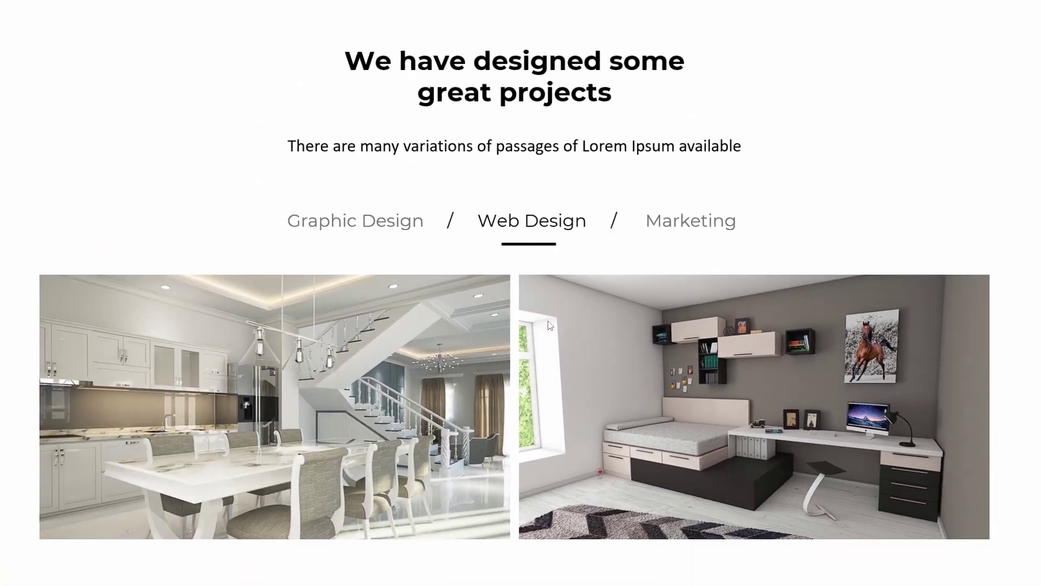
{"action": "left_click", "coordinate": [338, 350]}
{"action": "left_click", "coordinate": [337, 349]}
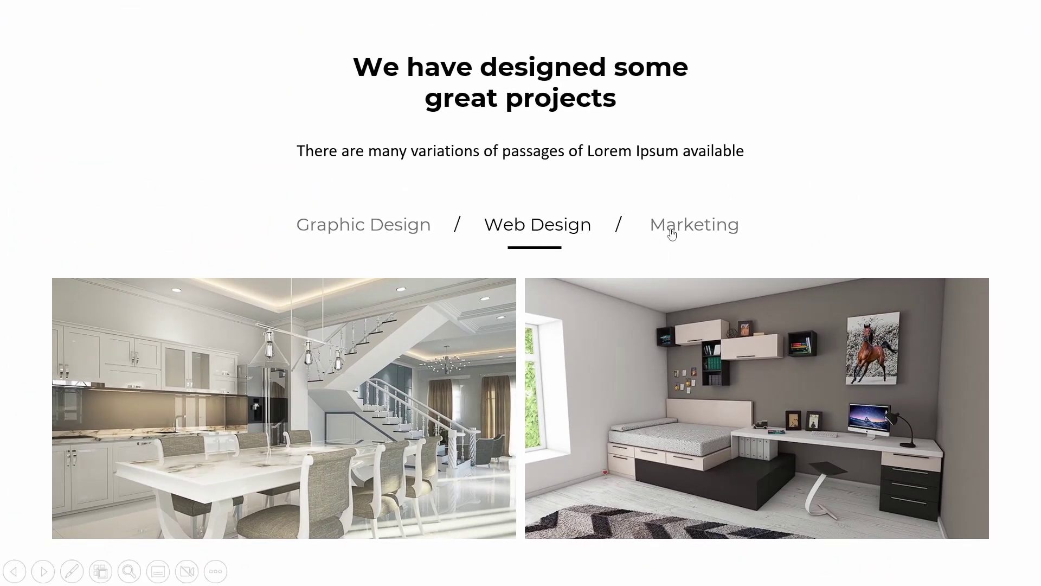
{"action": "left_click", "coordinate": [672, 232]}
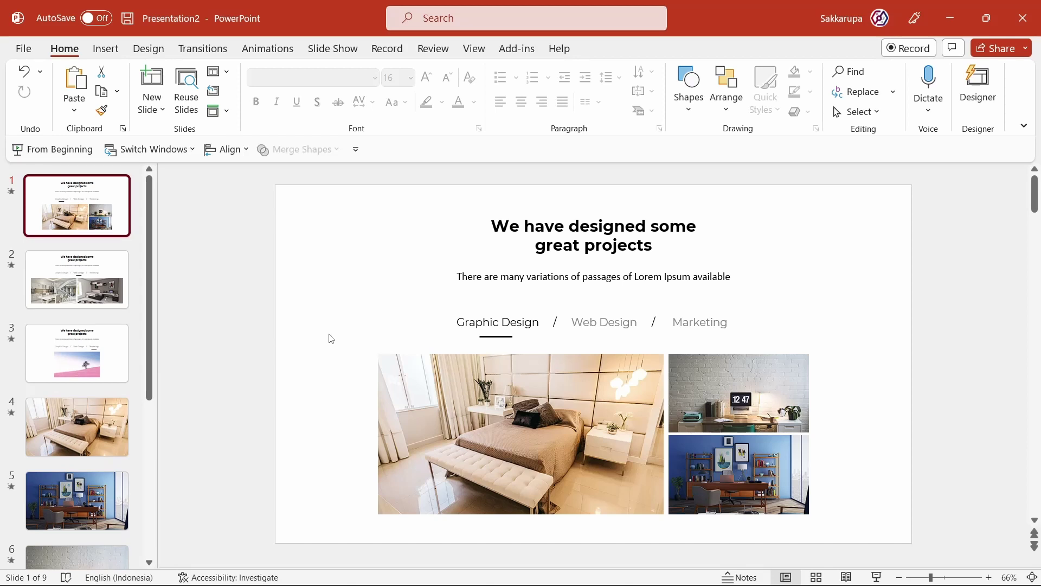
- Open the Selection Pane on slide 1 and rename the Group 20 zoom group to !!zoom
{"action": "left_click_drag", "start_coordinate": [329, 339], "coordinate": [866, 533]}
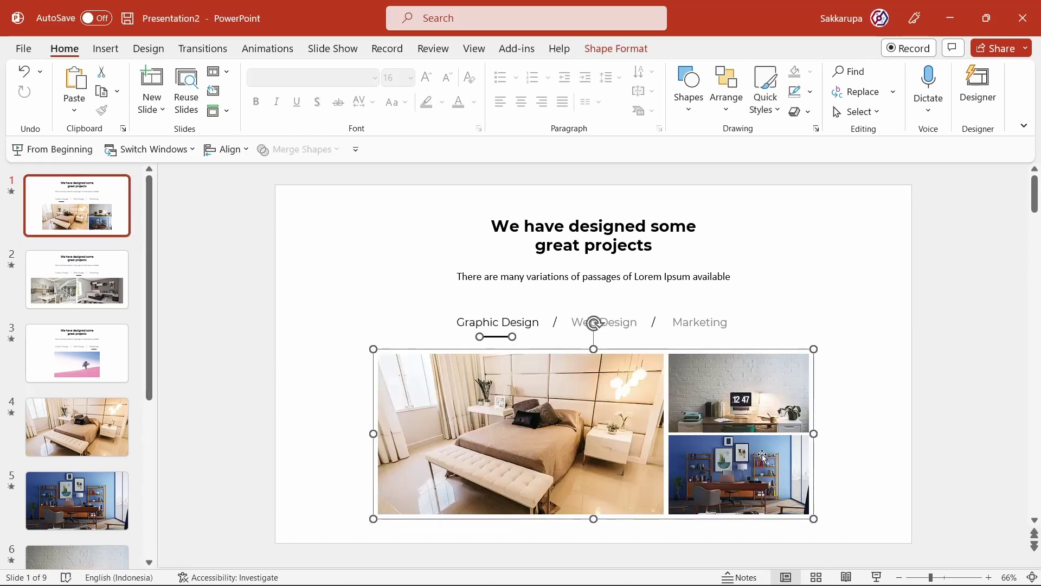
{"action": "left_click", "coordinate": [779, 388]}
{"action": "left_click", "coordinate": [869, 117]}
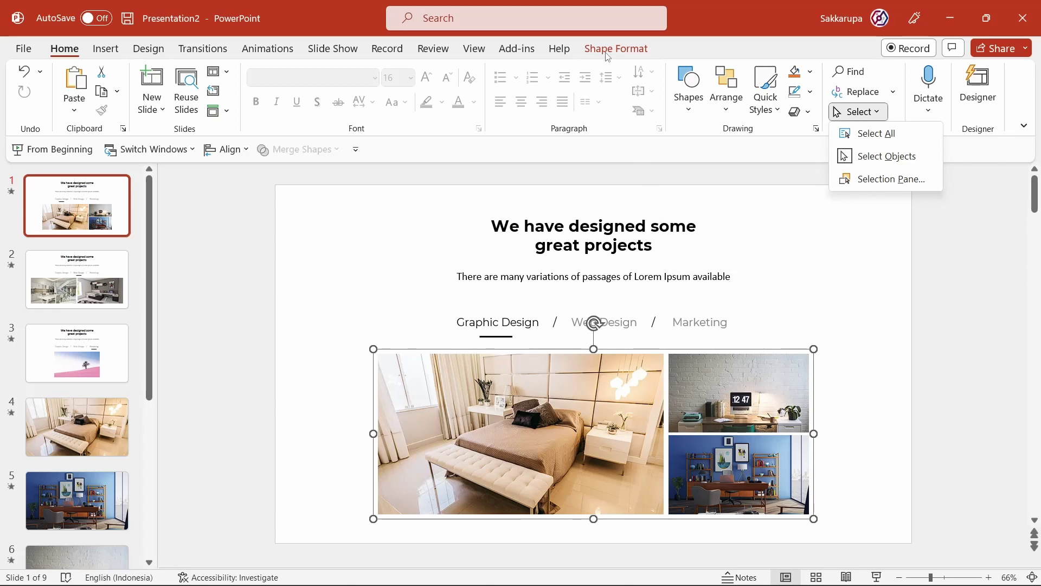
{"action": "left_click", "coordinate": [901, 180]}
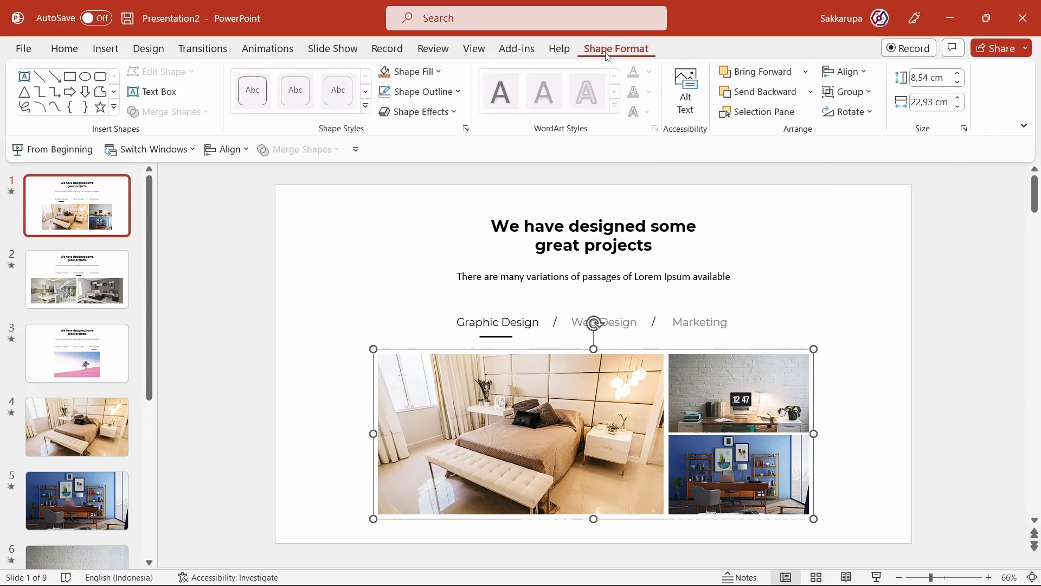
{"action": "left_click", "coordinate": [762, 115]}
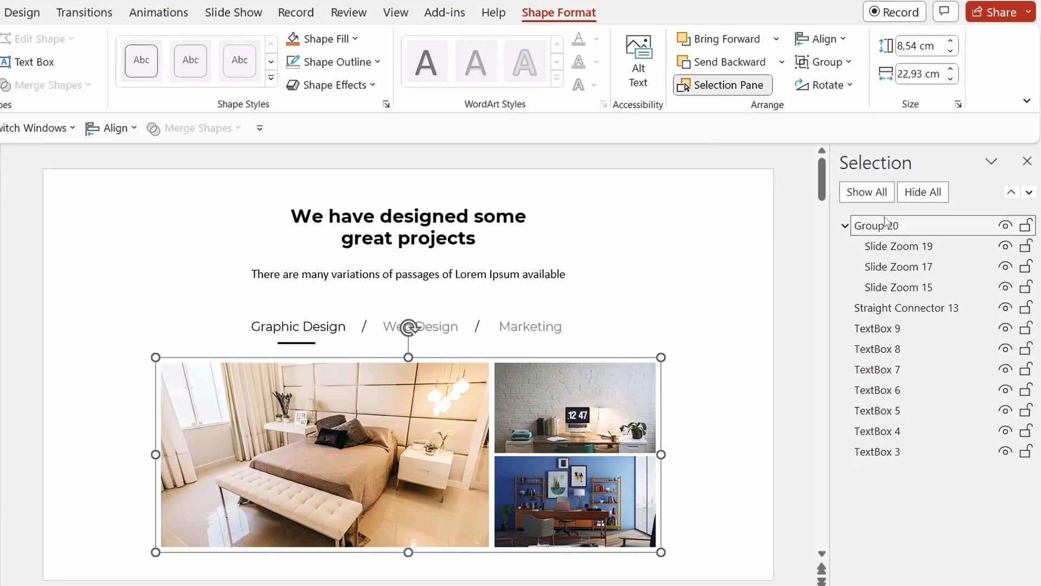
{"action": "double_click", "coordinate": [896, 233]}
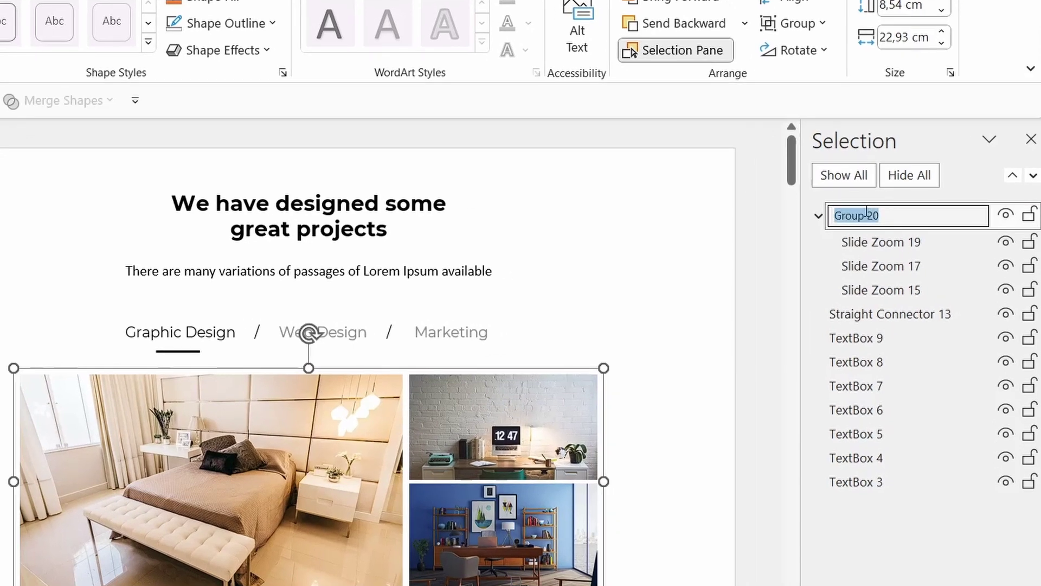
{"action": "type", "text": "!!zoom"}
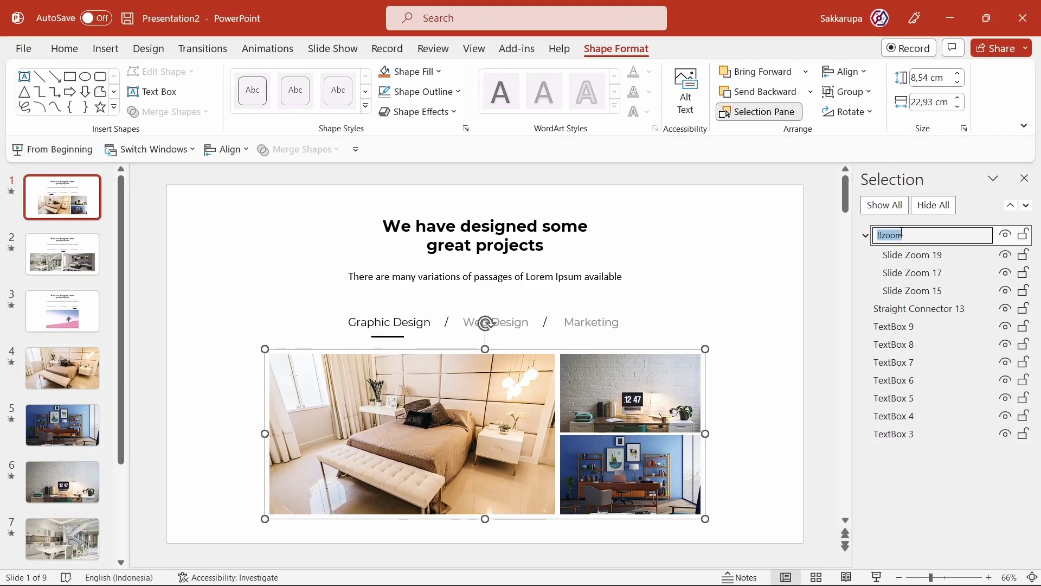
- Rename Group 13 on slide 2 and Slide Zoom 10 on slide 3 to !!zoom
{"action": "left_click", "coordinate": [62, 254]}
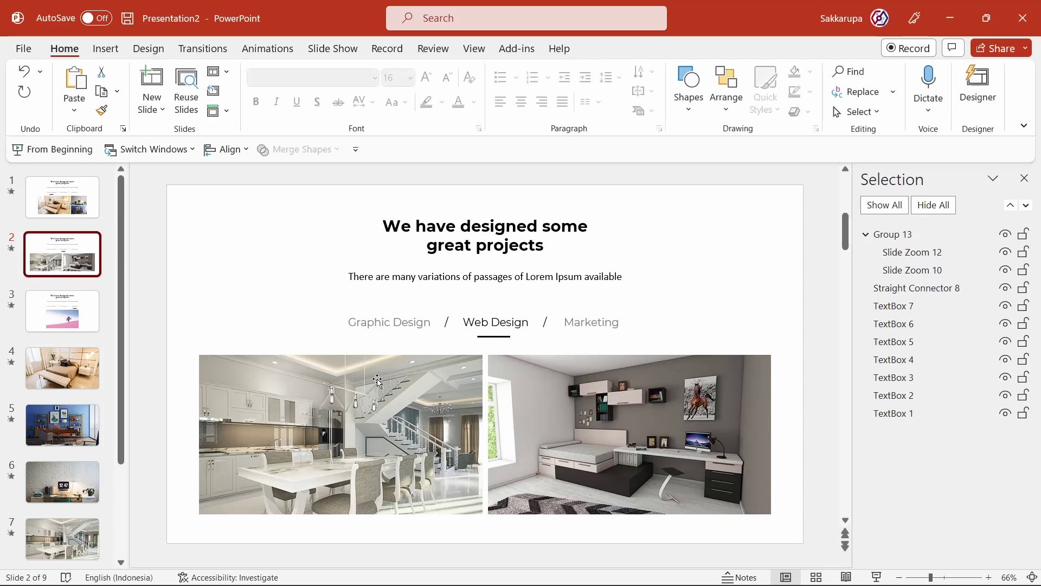
{"action": "left_click", "coordinate": [957, 235]}
{"action": "type", "text": "!!zoom"}
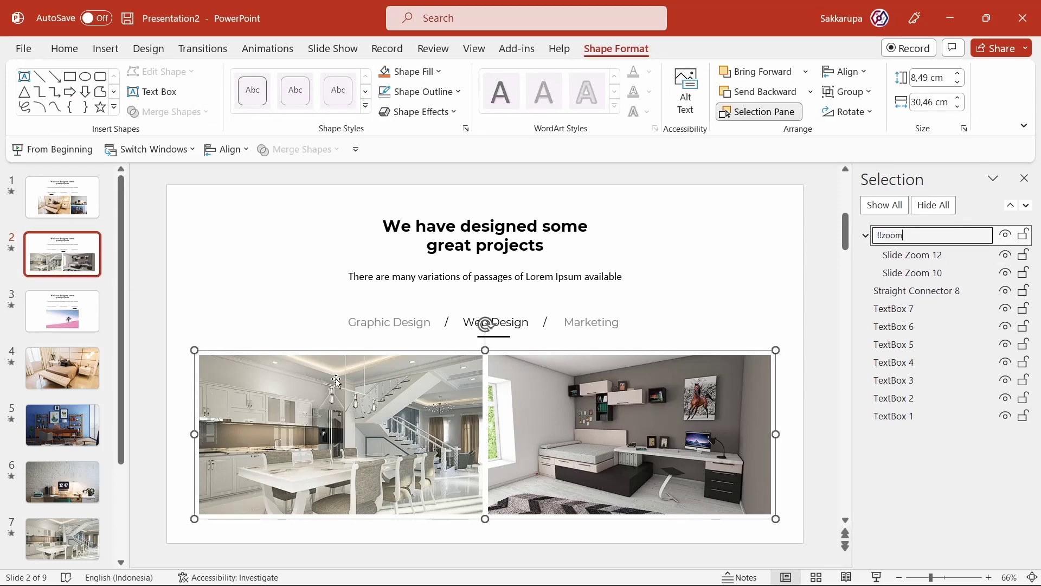
{"action": "left_click", "coordinate": [62, 311]}
{"action": "left_click", "coordinate": [464, 439]}
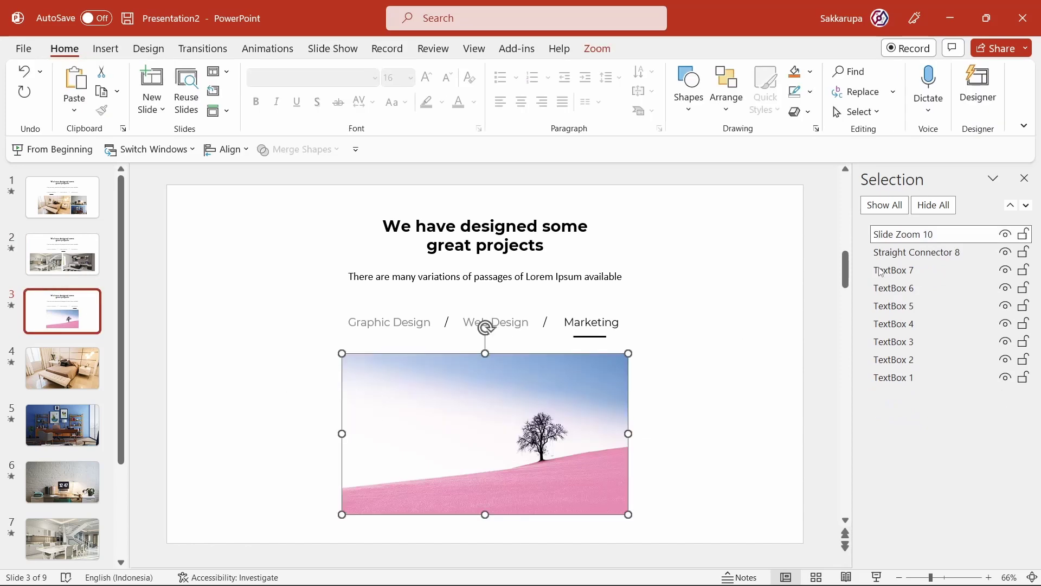
{"action": "left_click", "coordinate": [959, 237]}
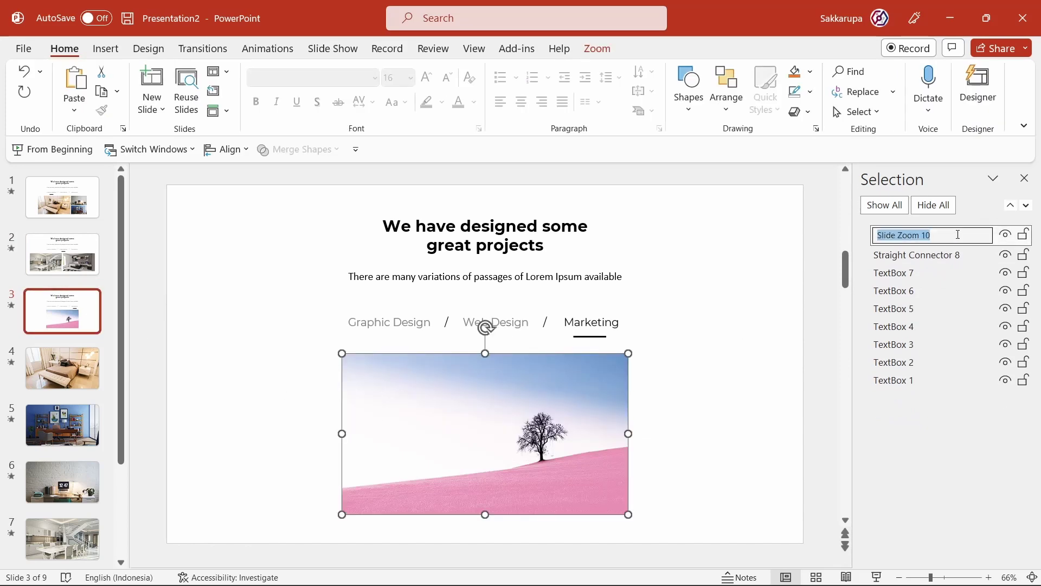
{"action": "type", "text": "!!zoom"}
{"action": "left_click", "coordinate": [789, 273]}
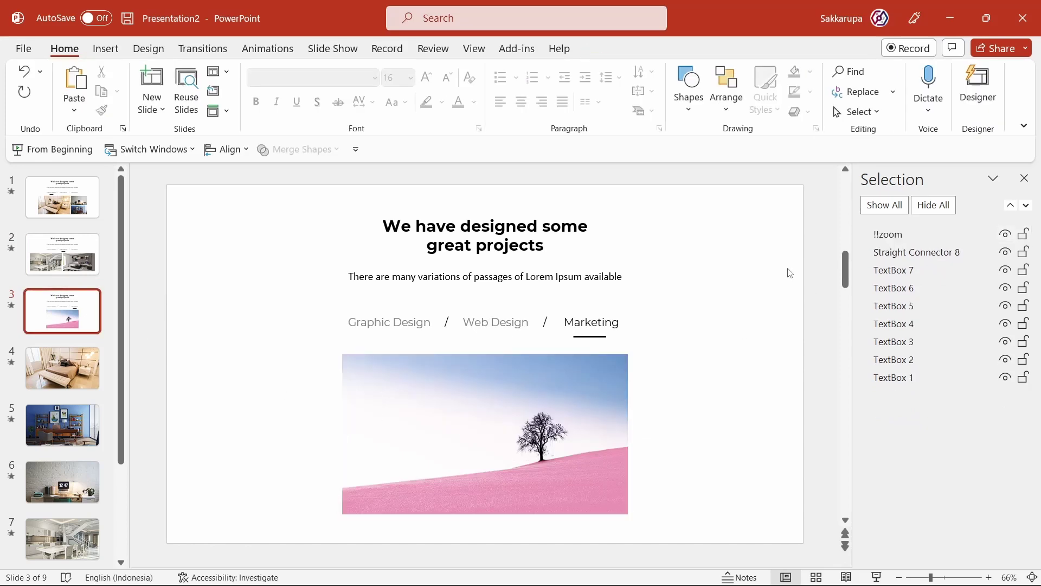
- Play the slideshow from slide 1 through the Web Design and Marketing tabs, zooming into the pink-hill photo and back
{"action": "left_click", "coordinate": [69, 187]}
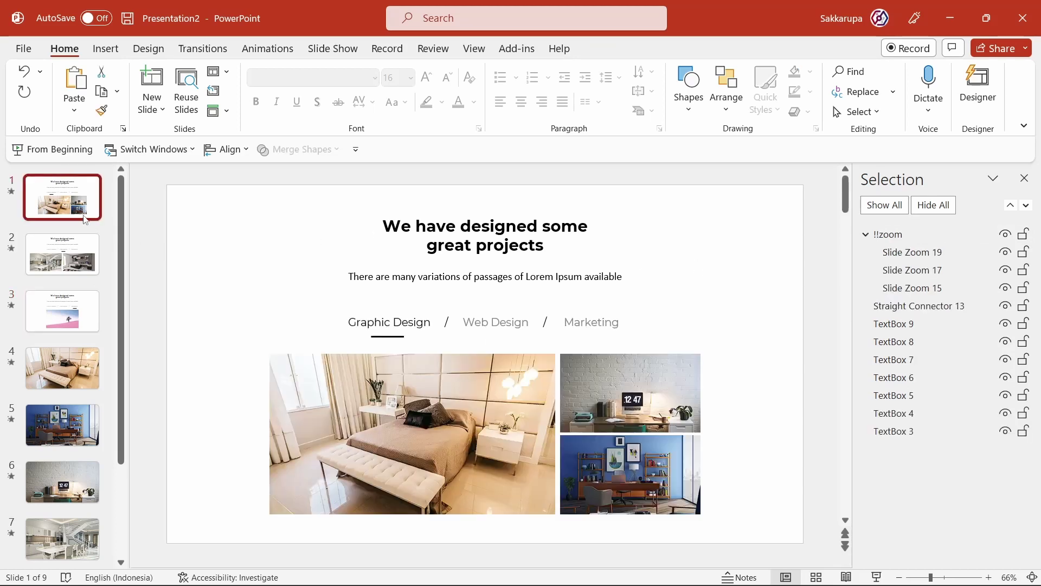
{"action": "left_click", "coordinate": [53, 149]}
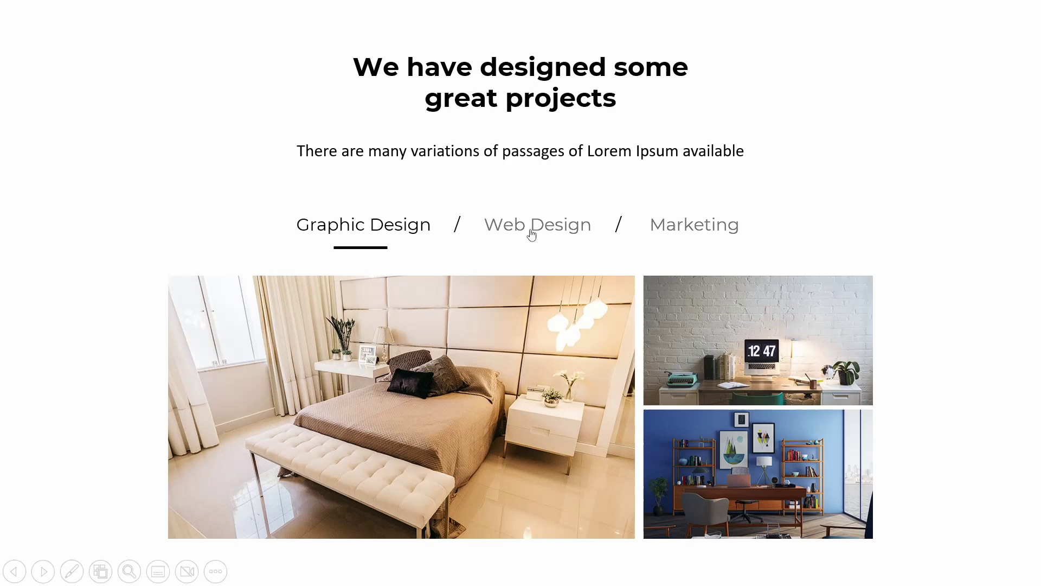
{"action": "left_click", "coordinate": [532, 232]}
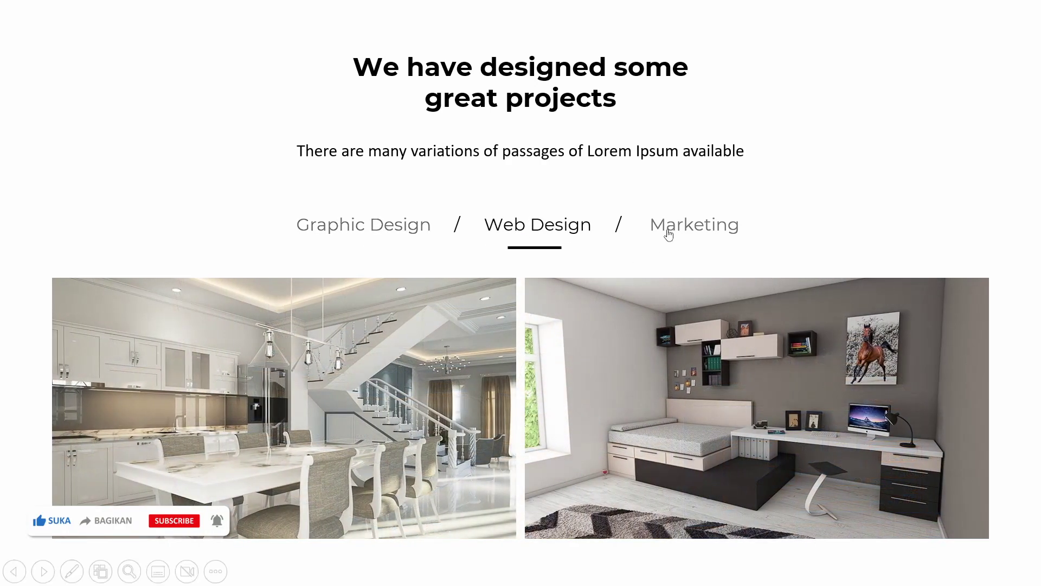
{"action": "left_click", "coordinate": [669, 234]}
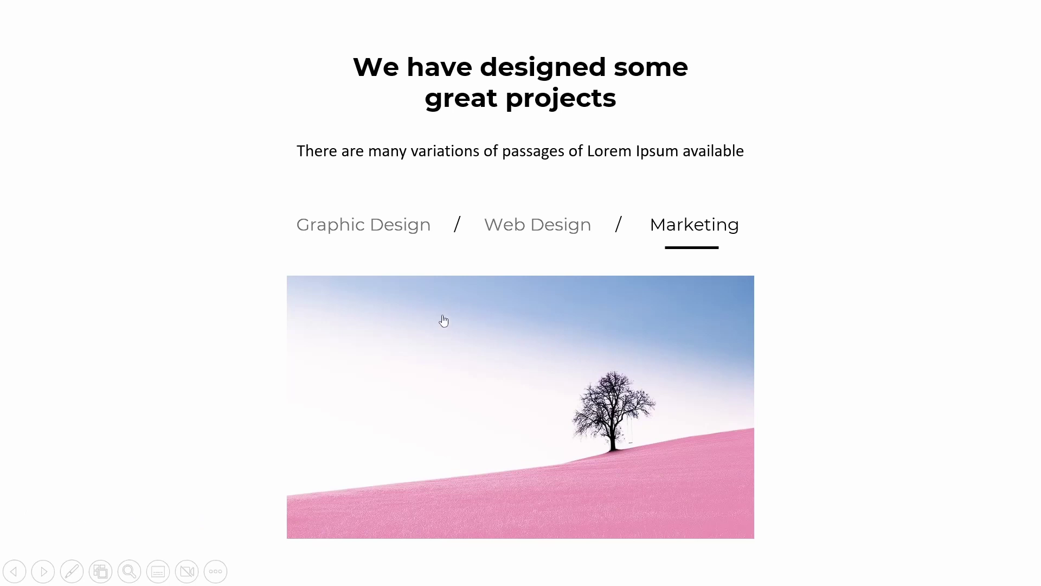
{"action": "left_click", "coordinate": [482, 331]}
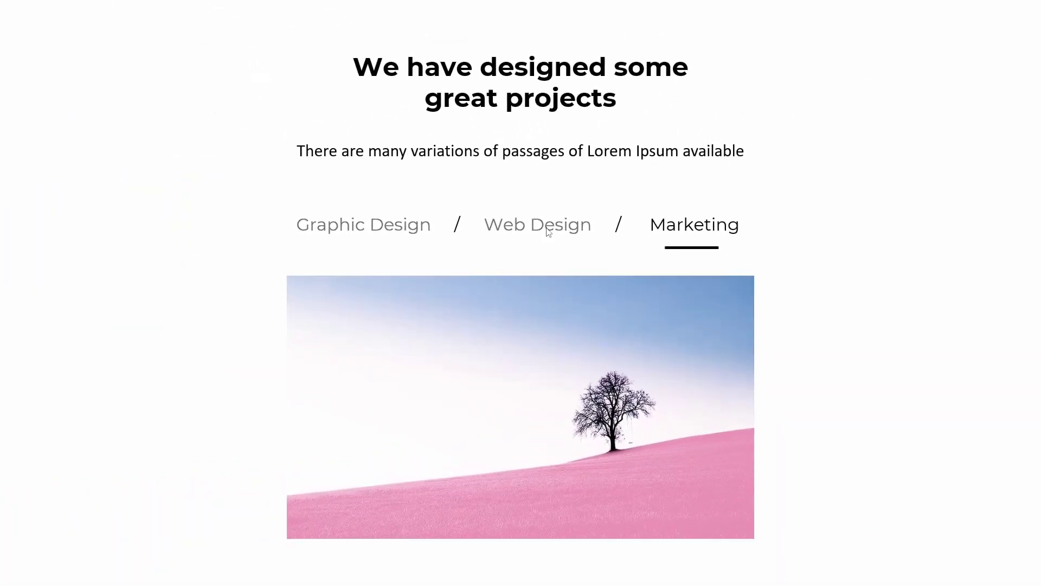
{"action": "left_click", "coordinate": [549, 232]}
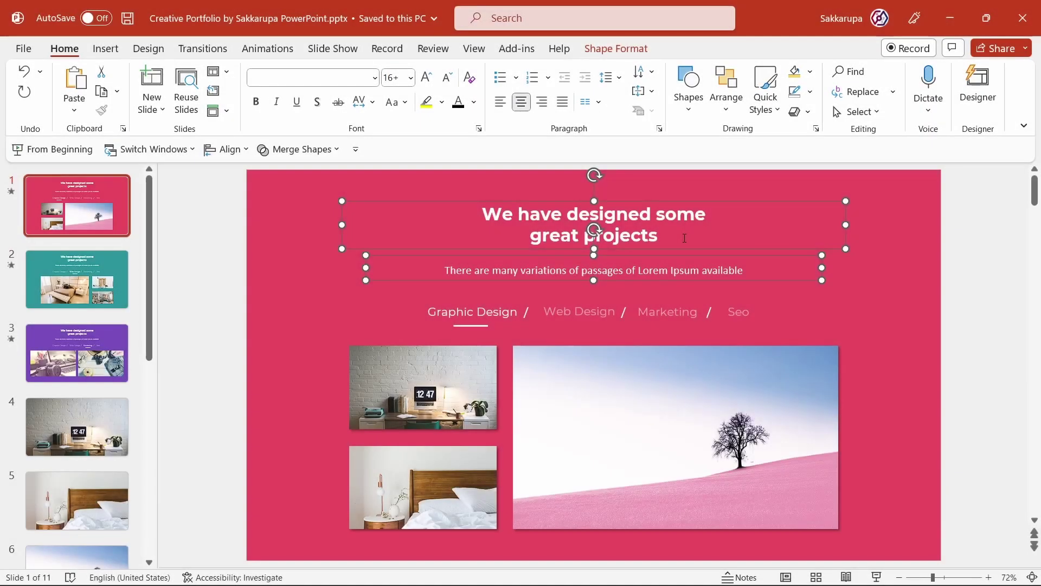
- Review slides 2 and 3, then start the slideshow from the first slide with F5
{"action": "left_click", "coordinate": [241, 289]}
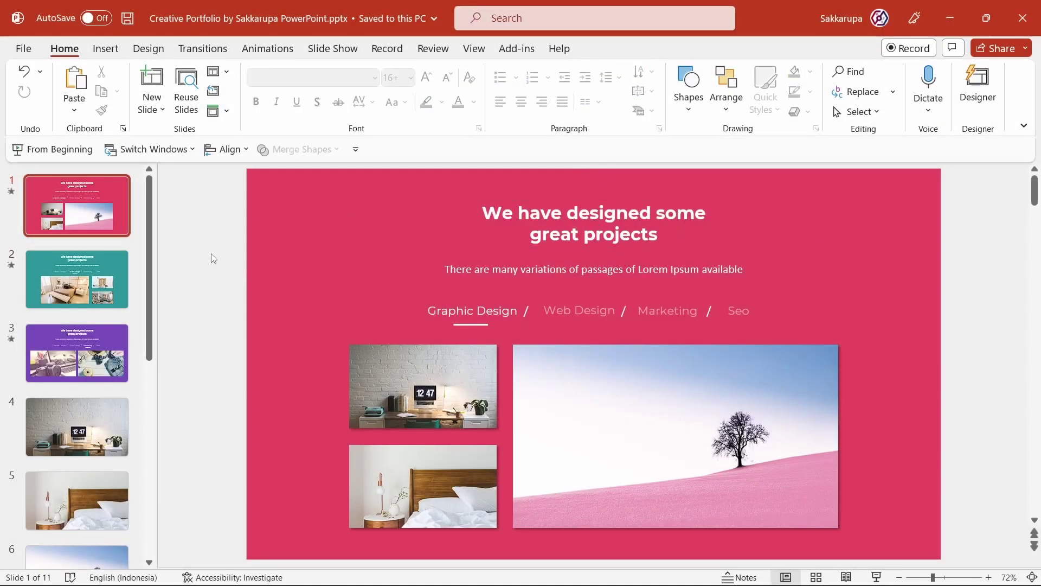
{"action": "left_click", "coordinate": [76, 280]}
{"action": "left_click", "coordinate": [85, 354]}
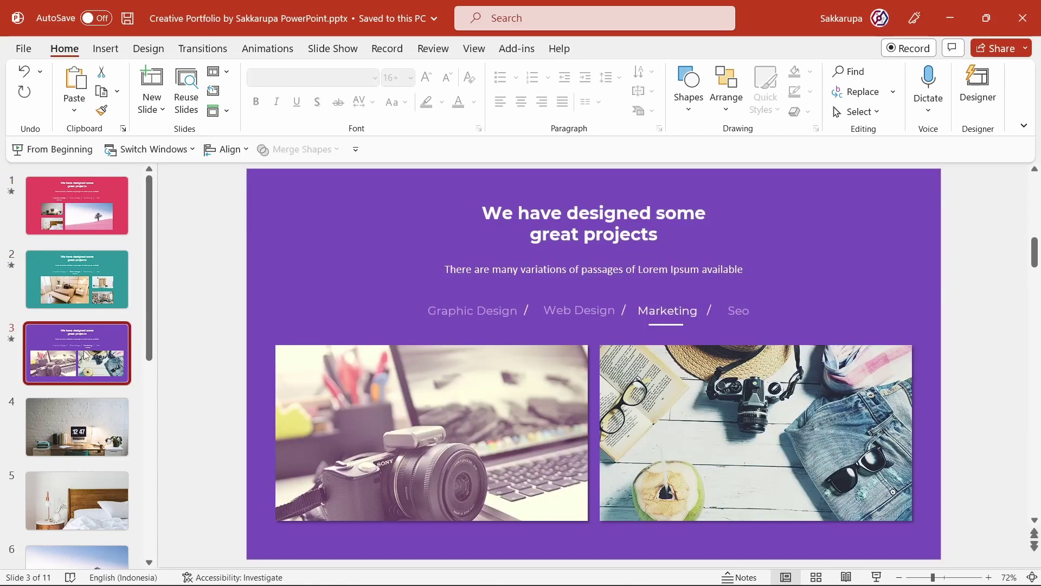
{"action": "left_click", "coordinate": [81, 207]}
{"action": "key", "text": "F5"}
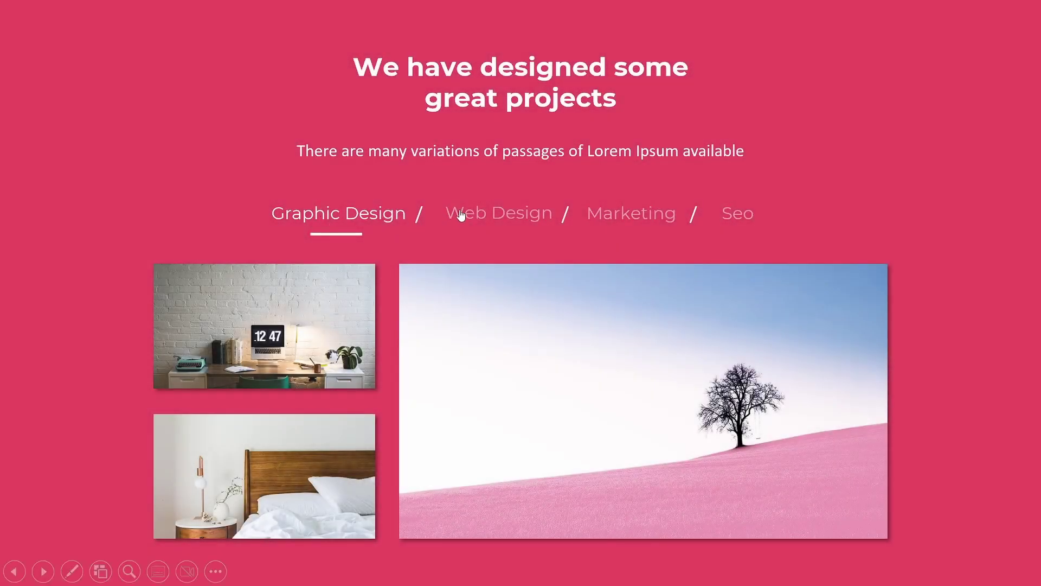
- Switch through the Web Design, Marketing and Graphic Design tabs, then zoom into the desk photo and back
{"action": "left_click", "coordinate": [460, 215]}
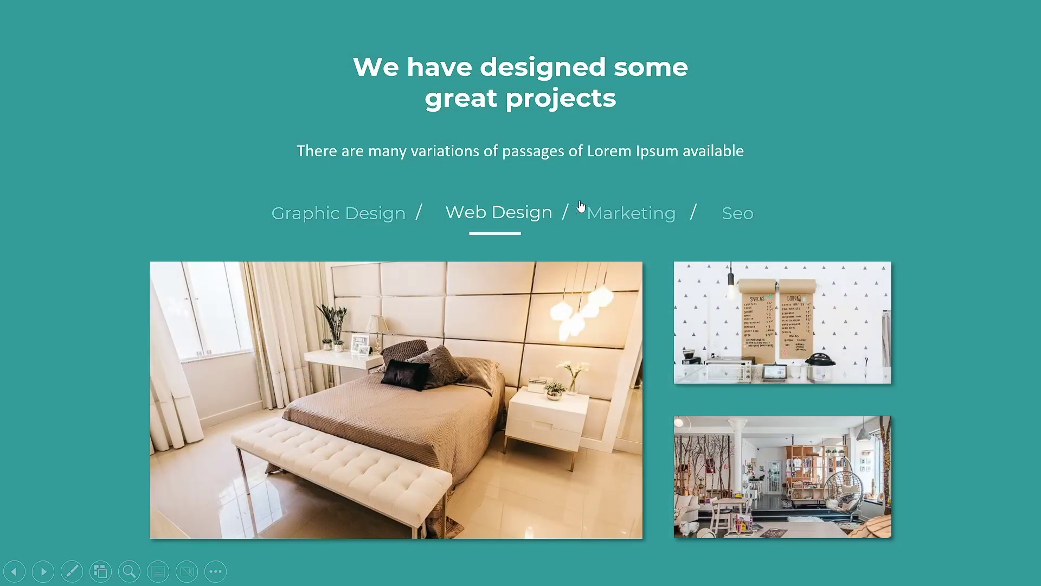
{"action": "left_click", "coordinate": [594, 209]}
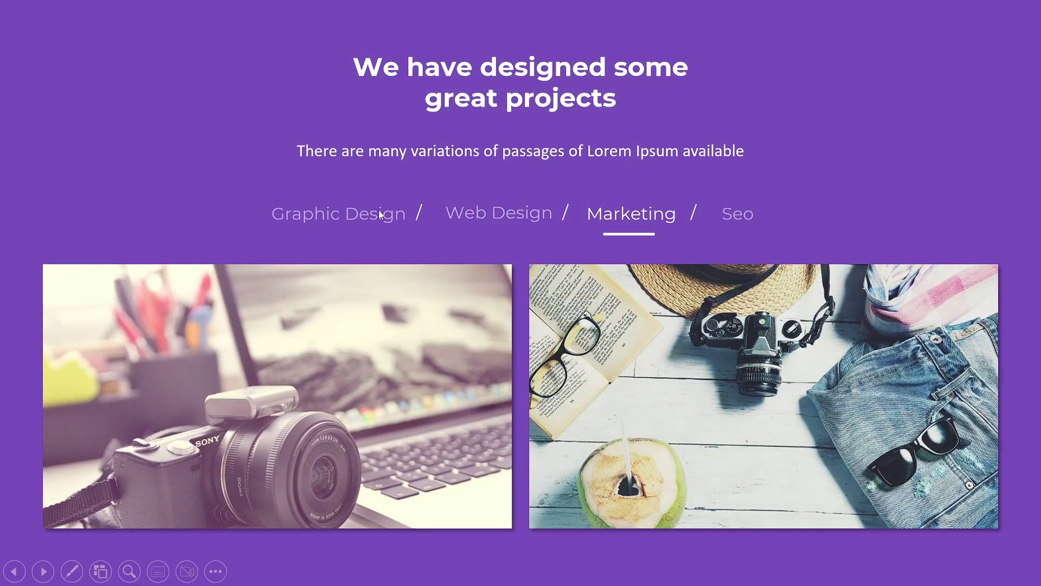
{"action": "left_click", "coordinate": [373, 227]}
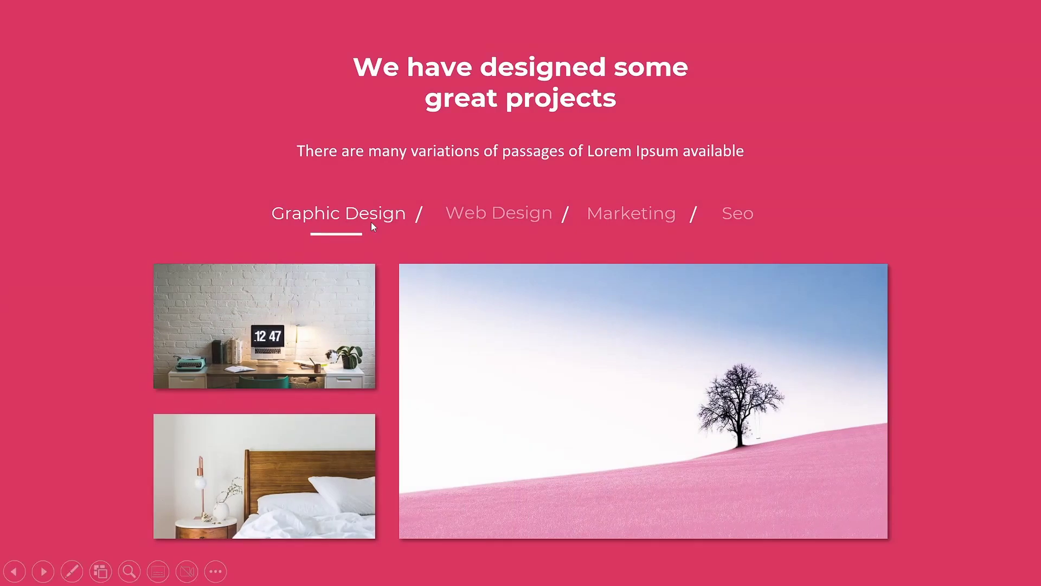
{"action": "left_click", "coordinate": [337, 302]}
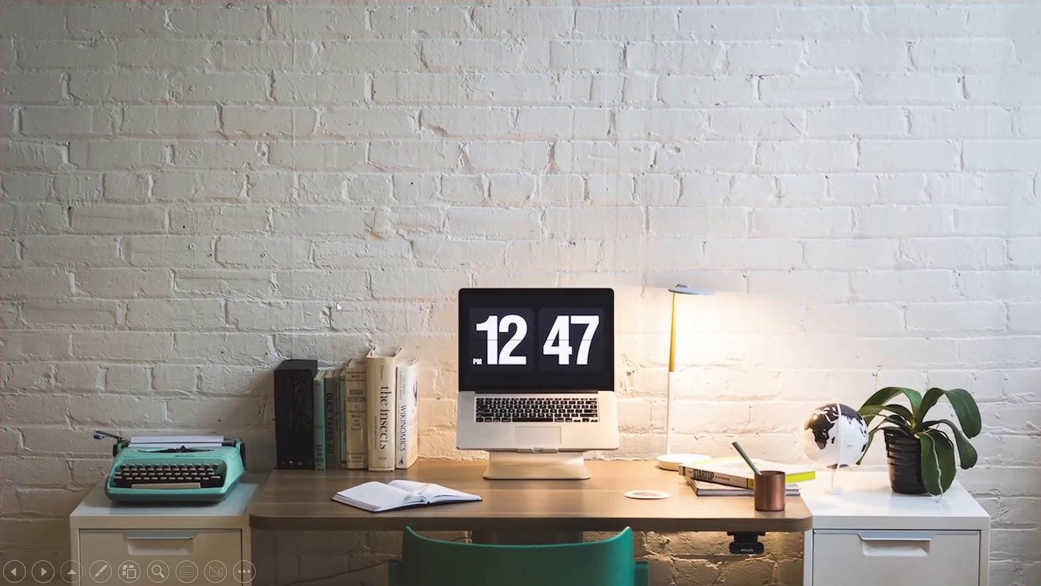
{"action": "left_click", "coordinate": [336, 302]}
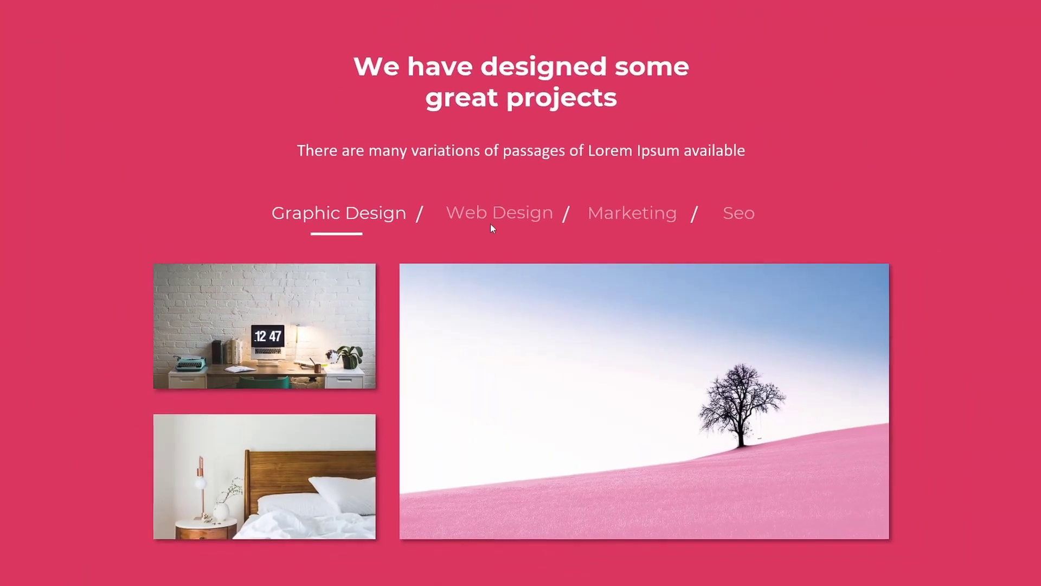
- On the Web Design tab, zoom into the bedroom photo and back out
{"action": "left_click", "coordinate": [500, 215]}
{"action": "left_click", "coordinate": [464, 298]}
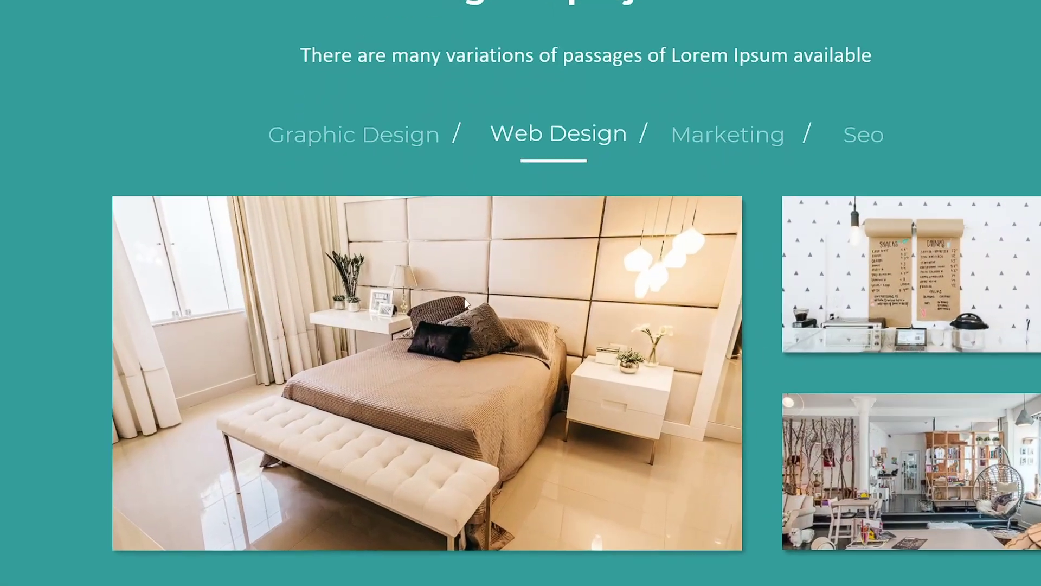
{"action": "left_click", "coordinate": [464, 298]}
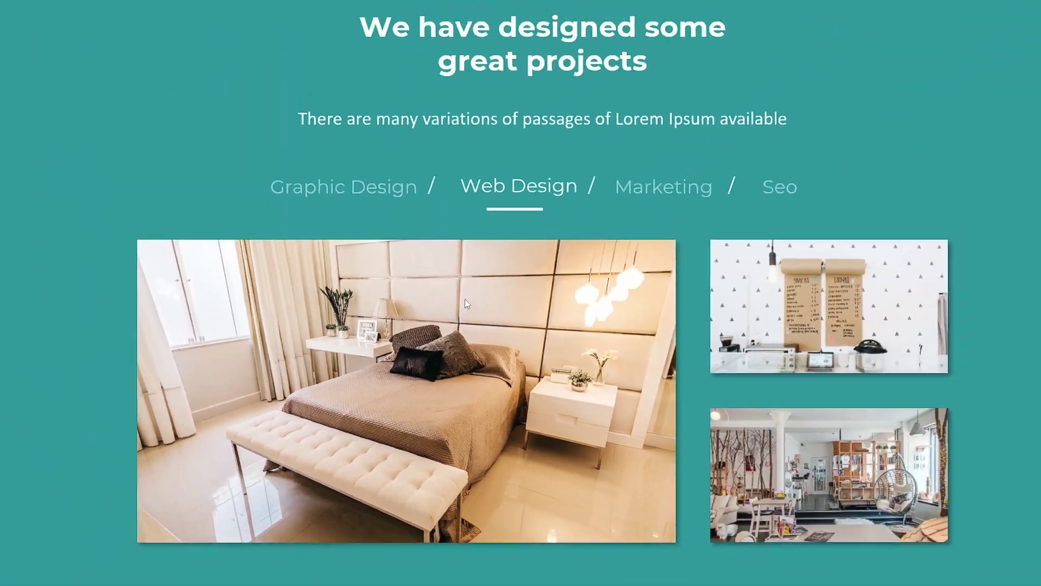